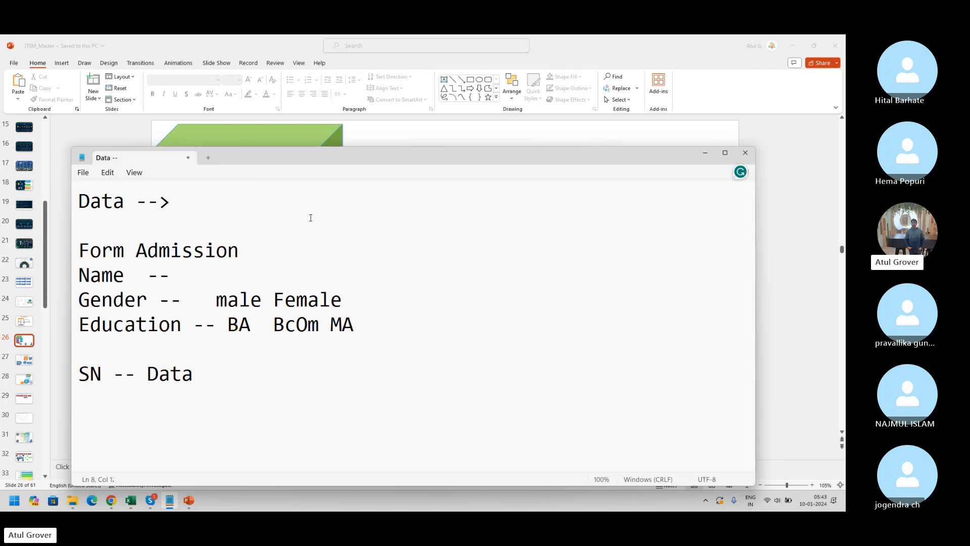
- Add "Foundation Data" after "Data -->" on the first line of the notes
left_click(310, 217)
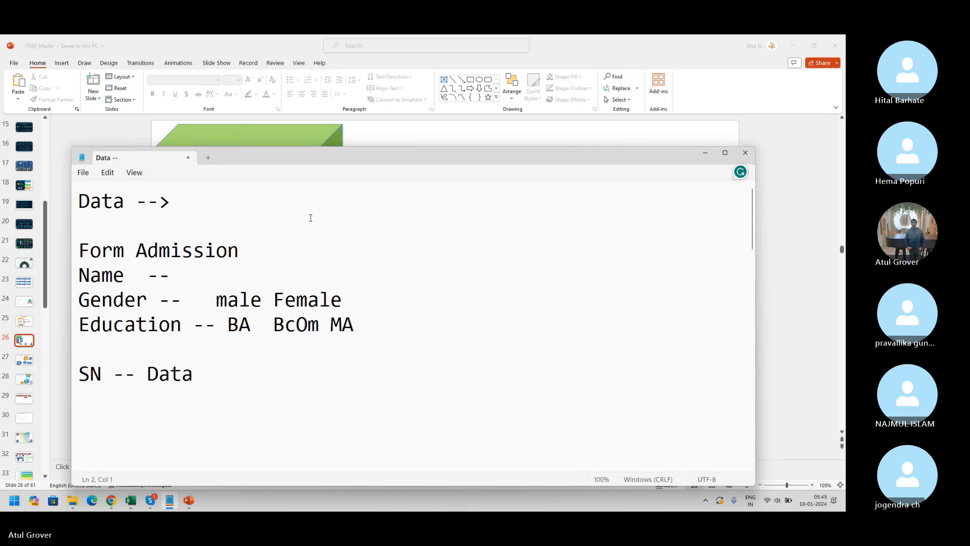
key("Left")
type("Fo")
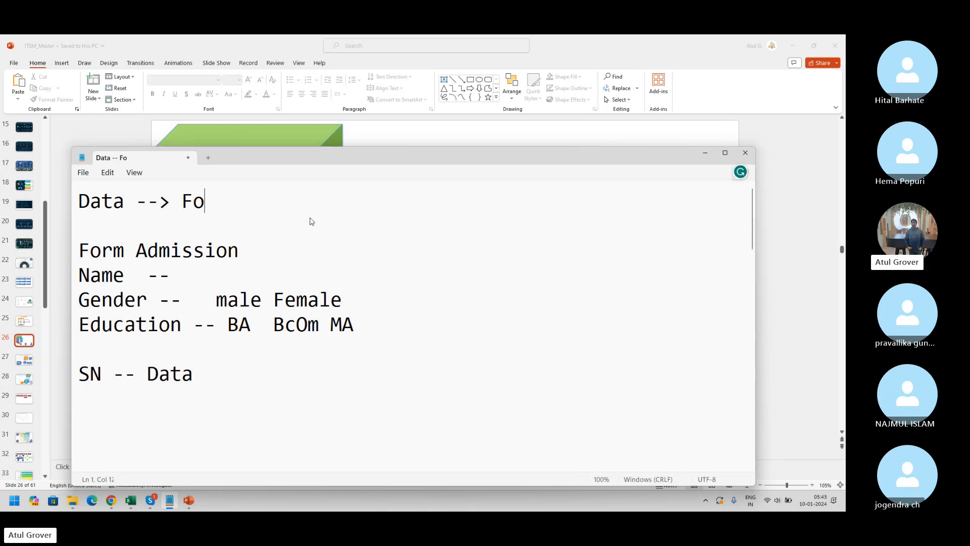
type("undation a")
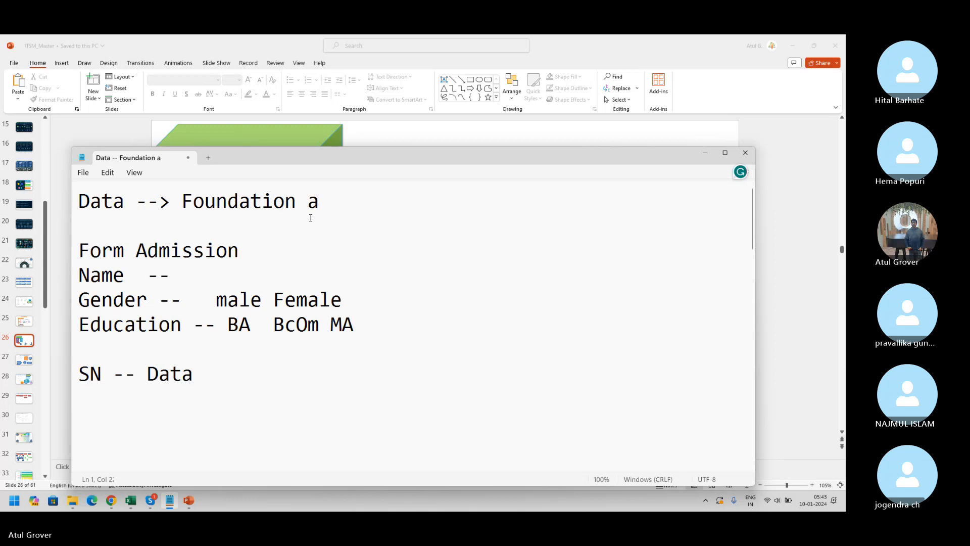
key("BackSpace")
type("Data")
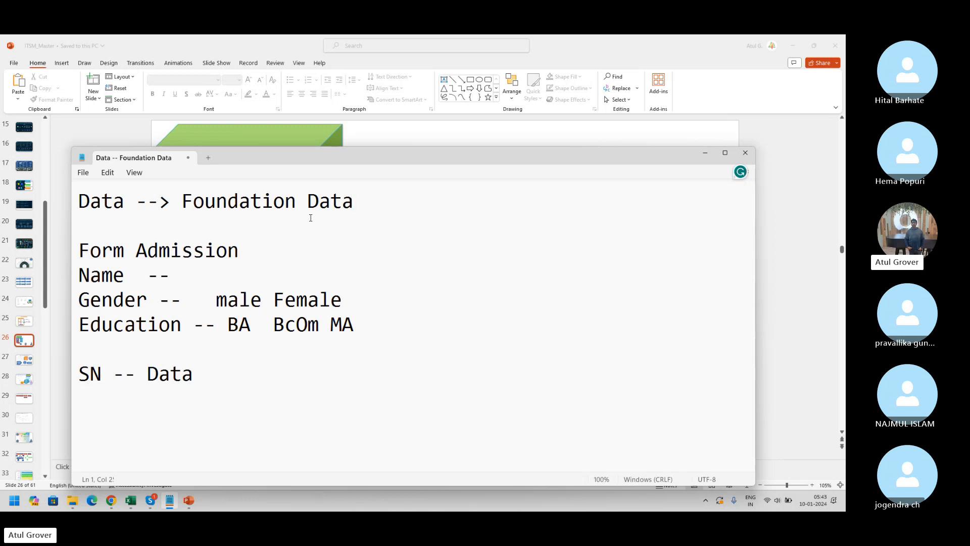
- Switch to PowerPoint to review the Foundation Data slide, and check the ADMIN_ITSM BATCH14 call in Skype
key("alt+Tab")
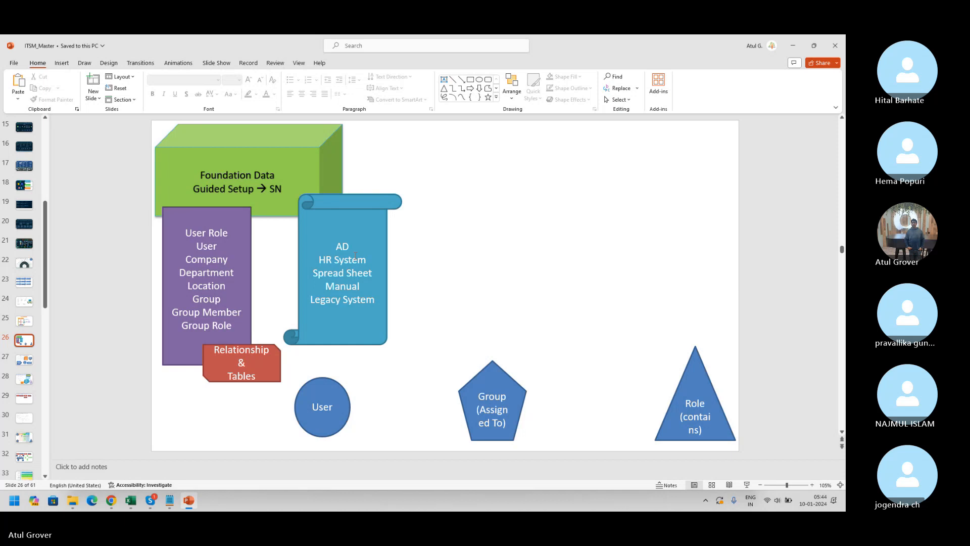
key("alt+Tab")
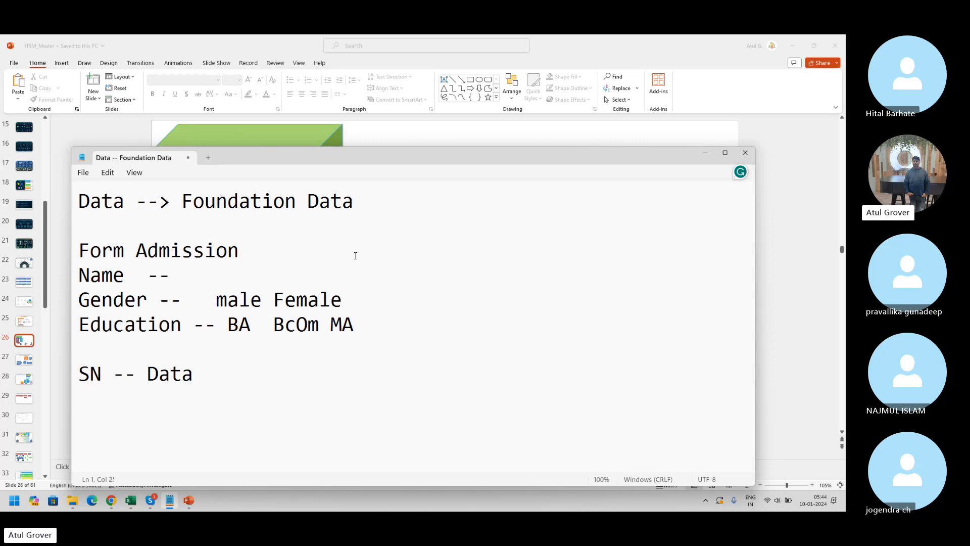
key("alt+Tab")
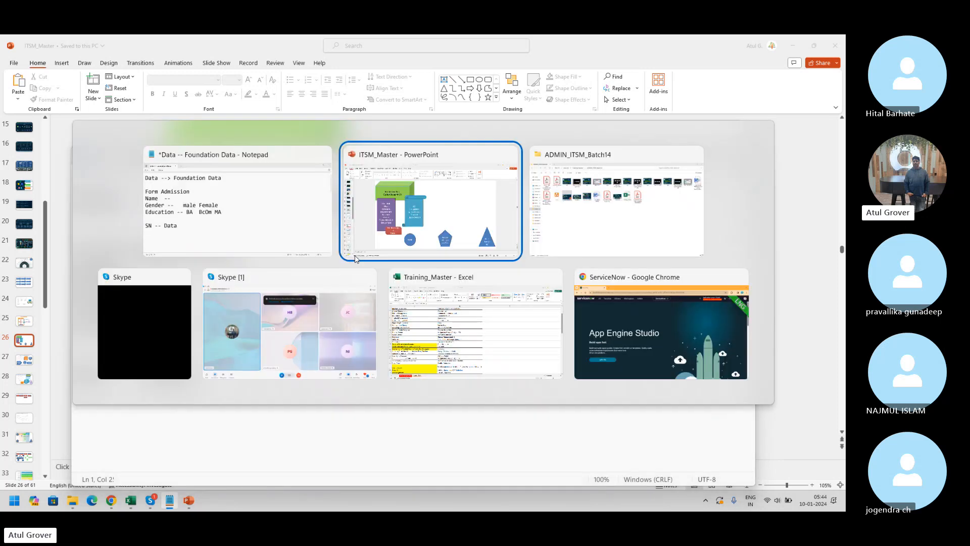
key("Down")
key("Left")
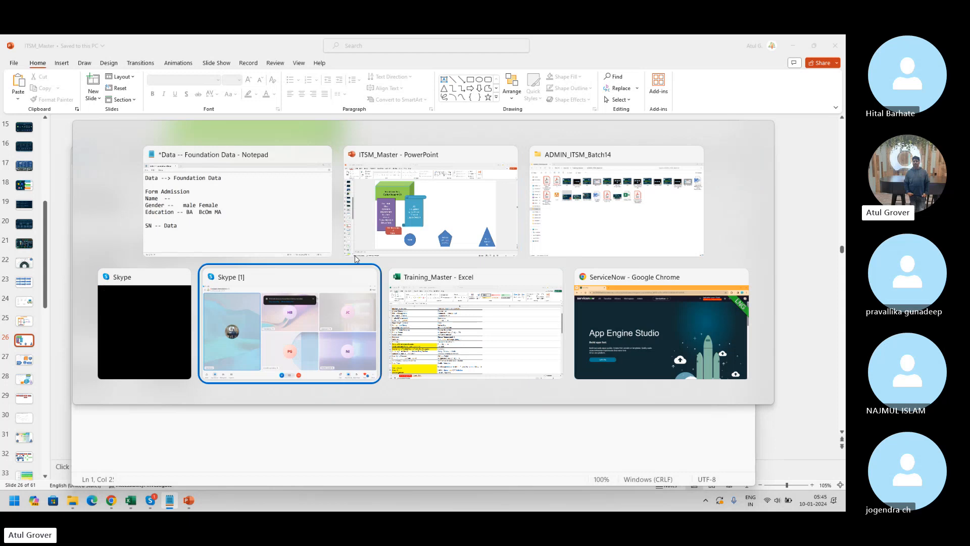
key("Return")
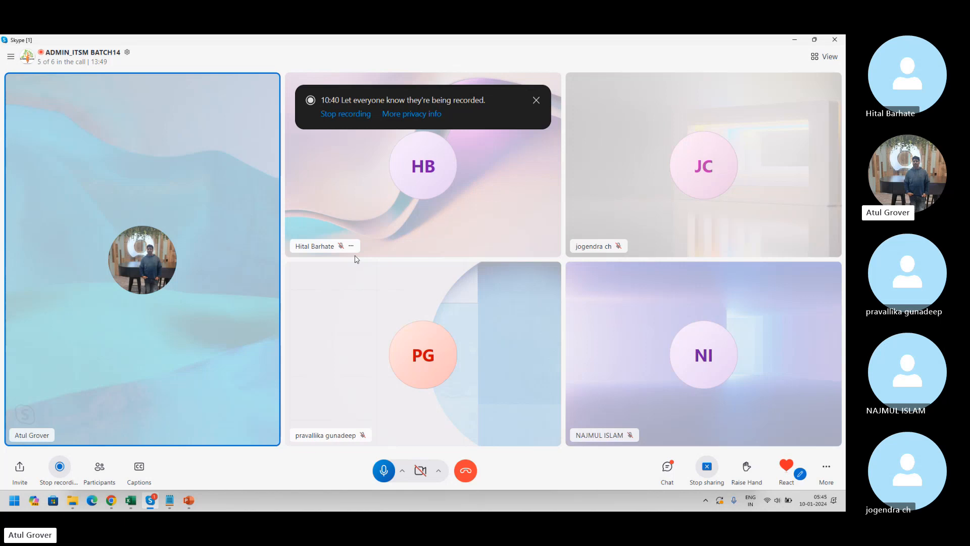
key("alt+Tab")
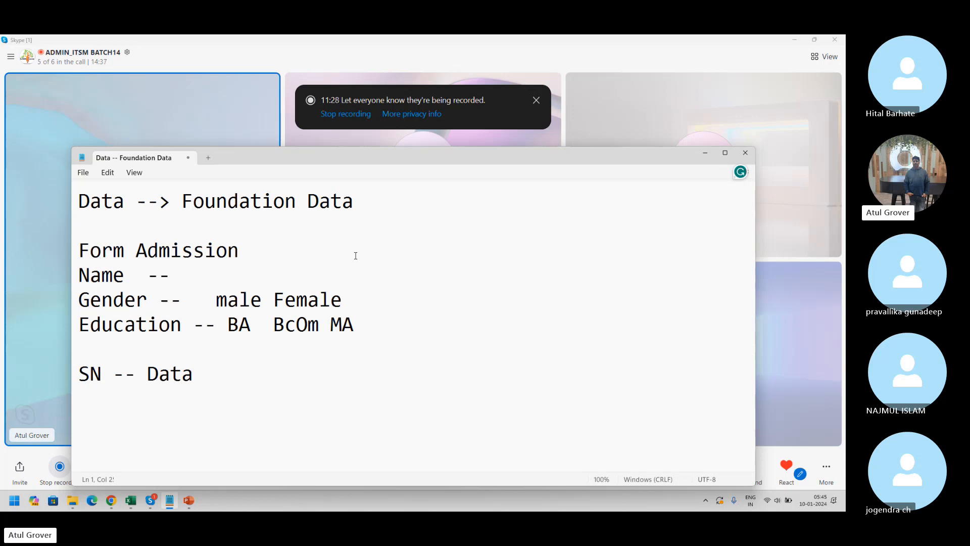
key("alt+Tab")
key("alt+Tab")
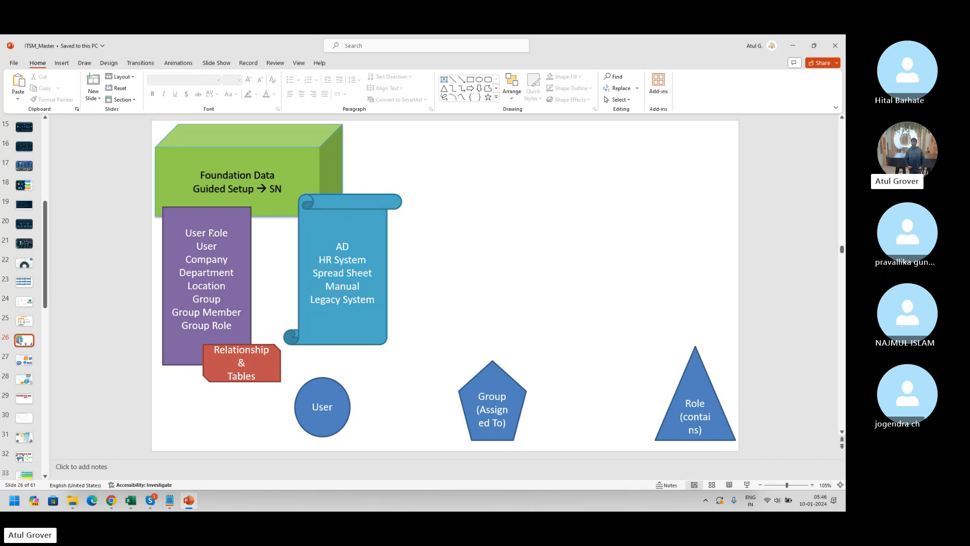
- Return to Notepad and add a "Transactional Data" line directly below the "Data --> Foundation Data" line
key("alt+Tab")
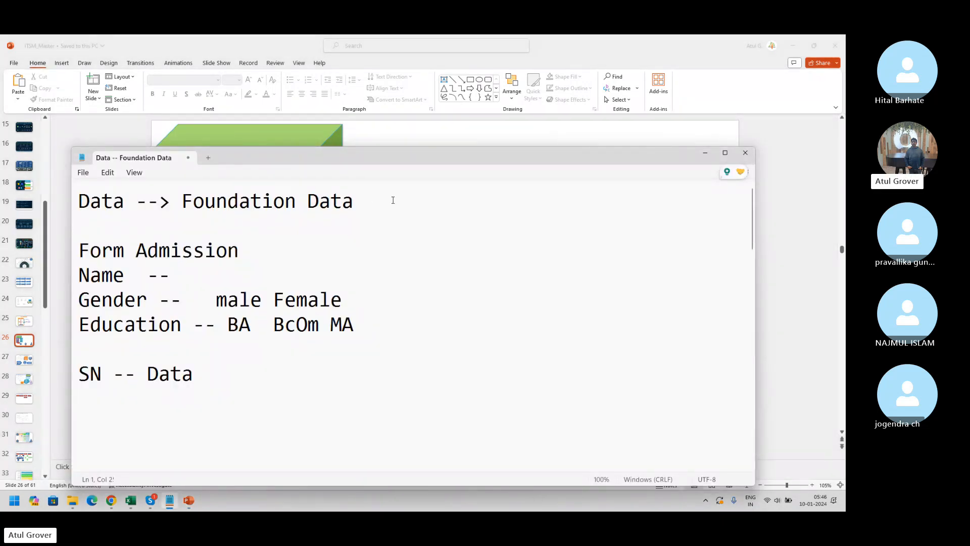
key("Return")
type("Tra")
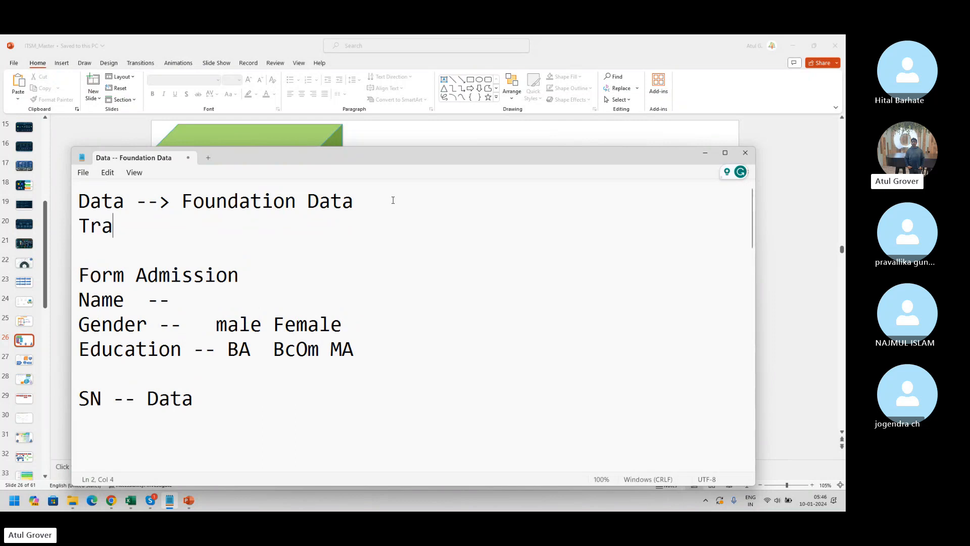
type("nsactional Data")
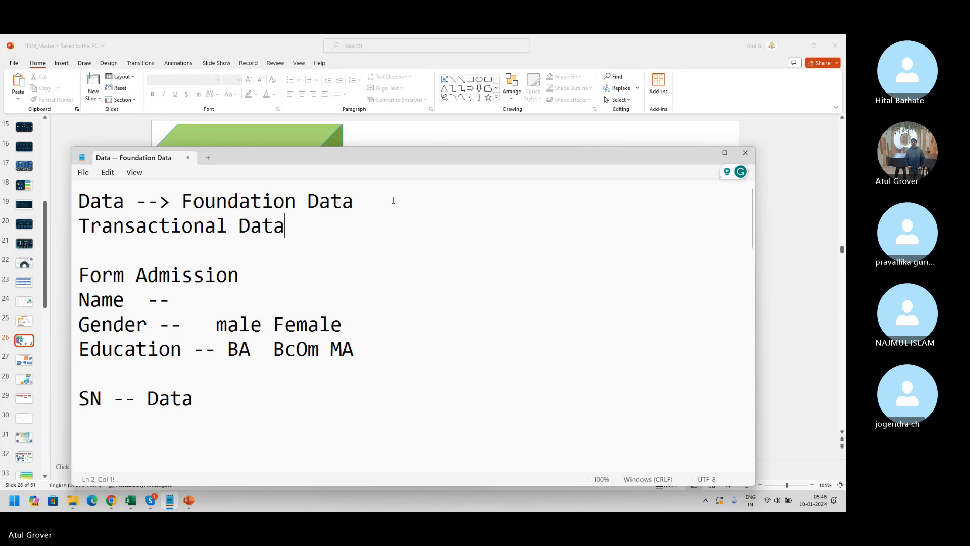
- Check the Skype call, and highlight "Foundation Data" and "Form Admission" in the Notepad notes
key("alt+Tab")
key("alt+Tab")
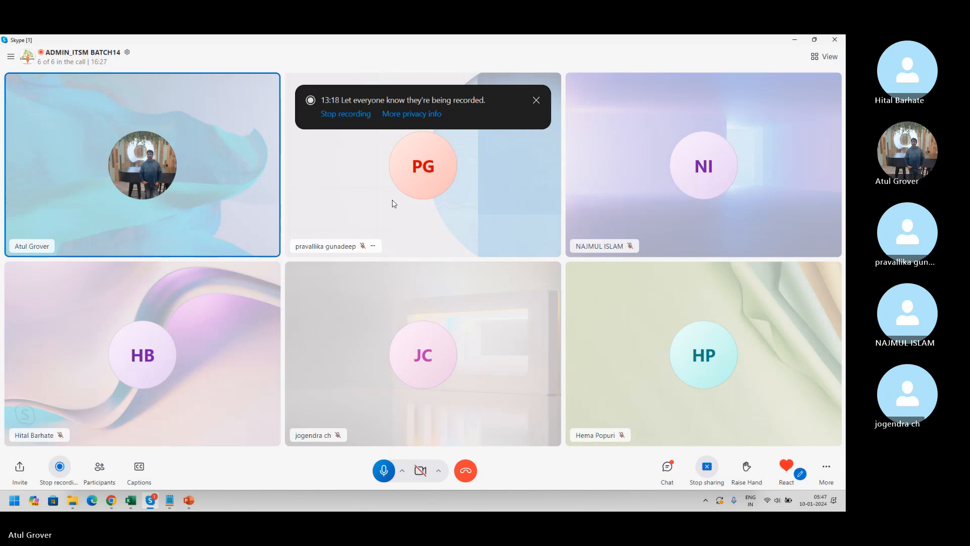
key("alt+Tab")
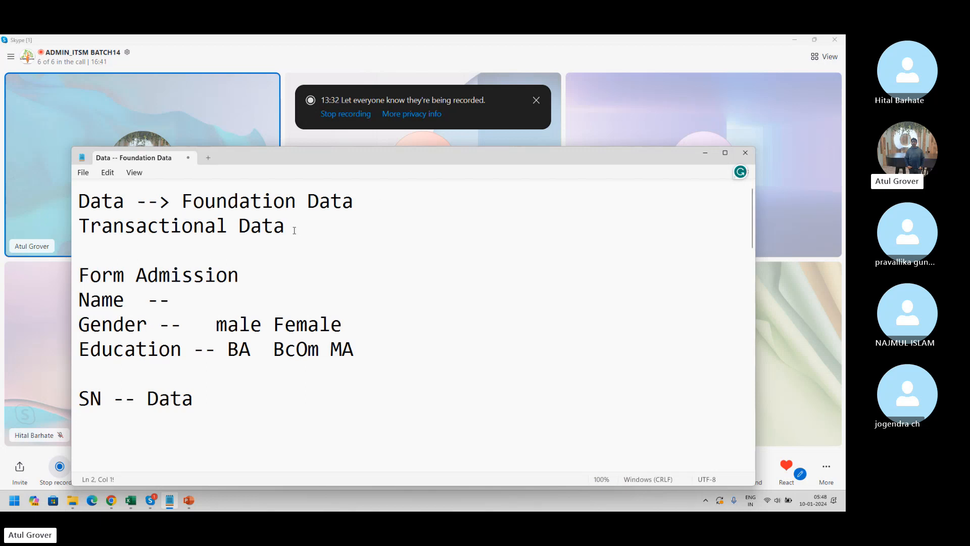
left_click_drag(352, 208, 184, 193)
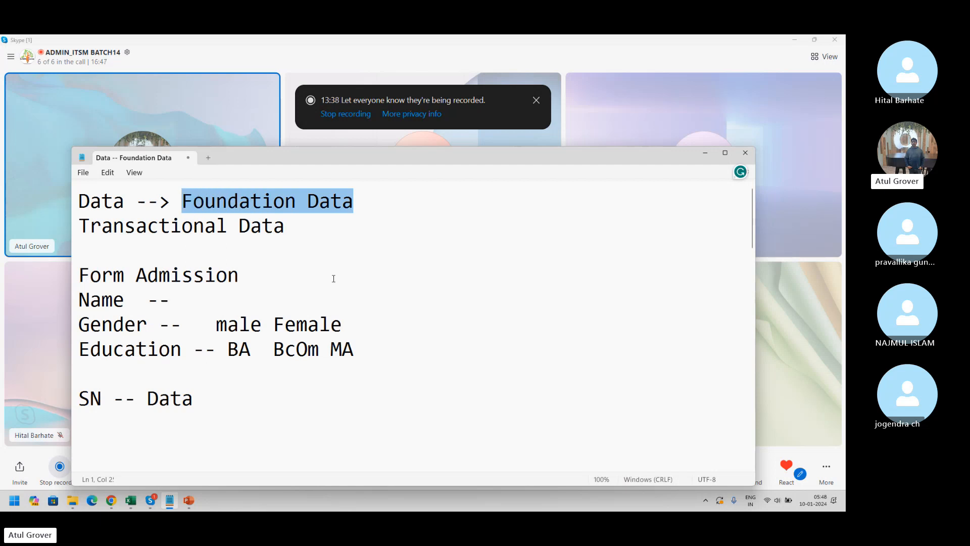
left_click_drag(259, 278, 79, 276)
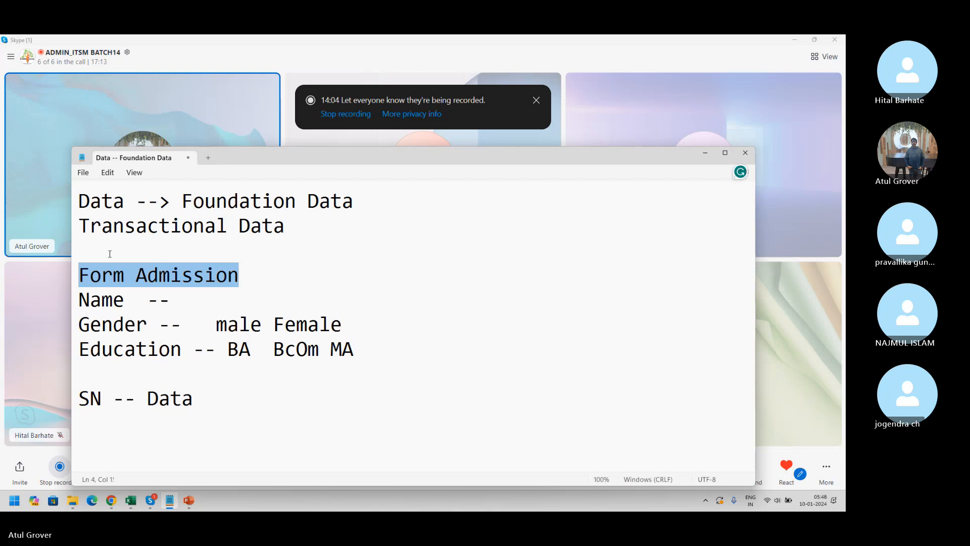
key("alt+Tab")
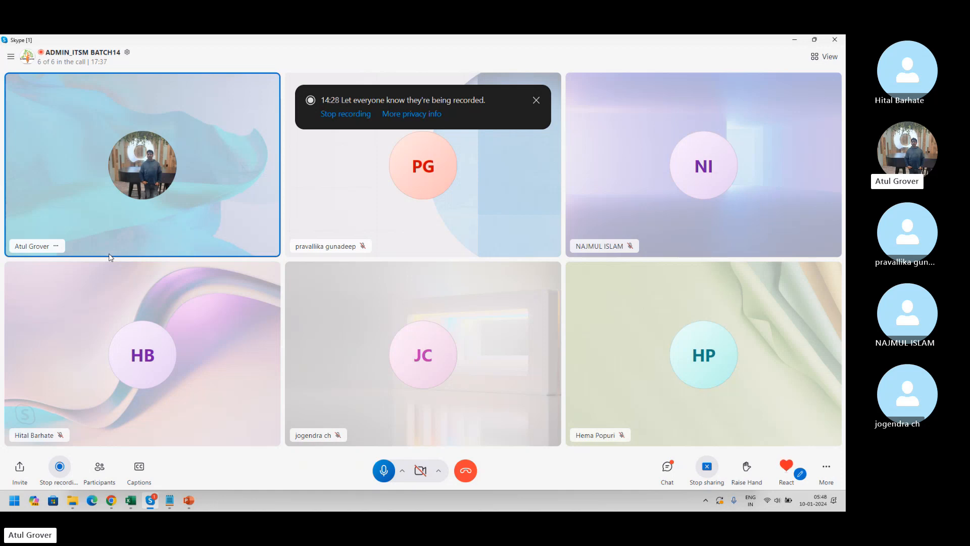
key("alt+Tab")
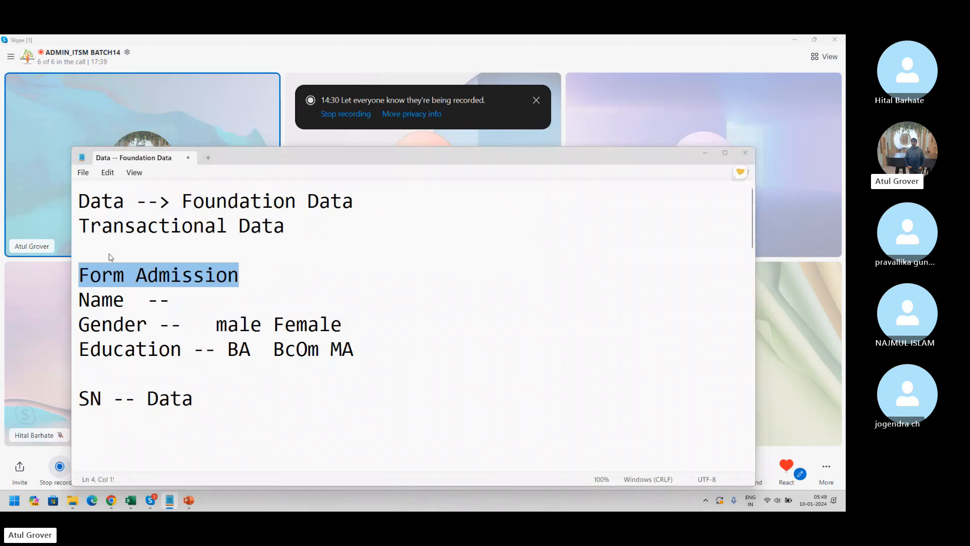
- Switch to ServiceNow in Chrome, filter the navigator for "incide" and open a new record form under Incident
key("alt+Tab")
key("alt+Tab")
key("alt+Tab")
key("alt+Tab")
key("alt+Tab")
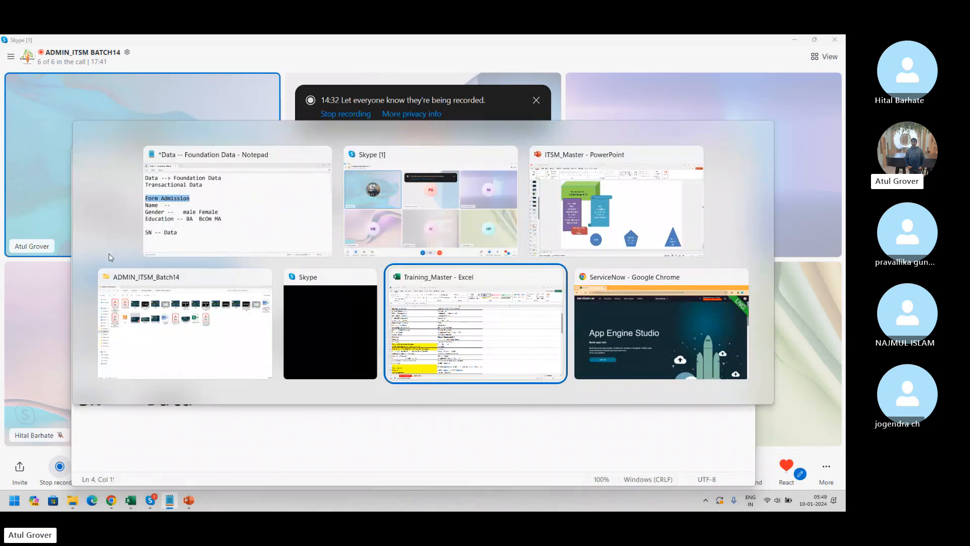
key("alt+Tab")
left_click(119, 104)
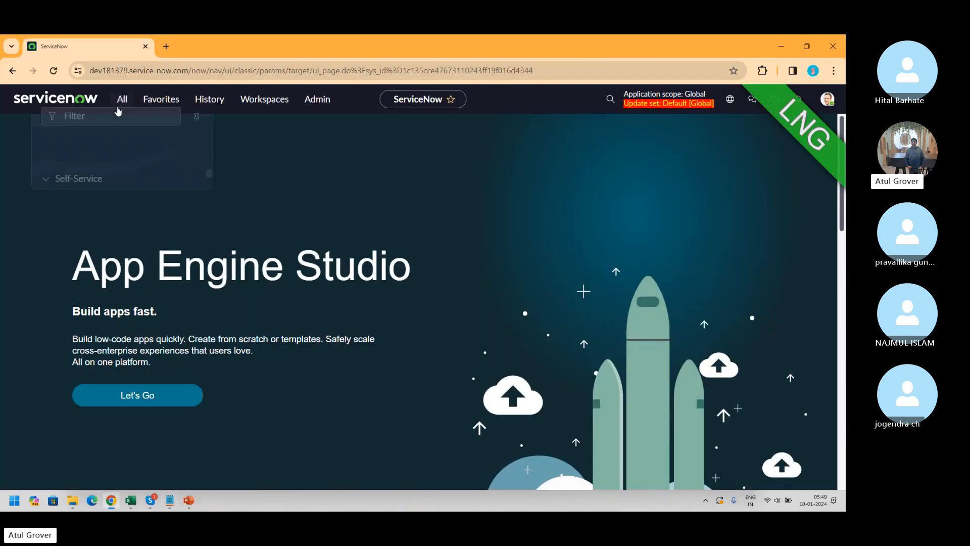
type("in")
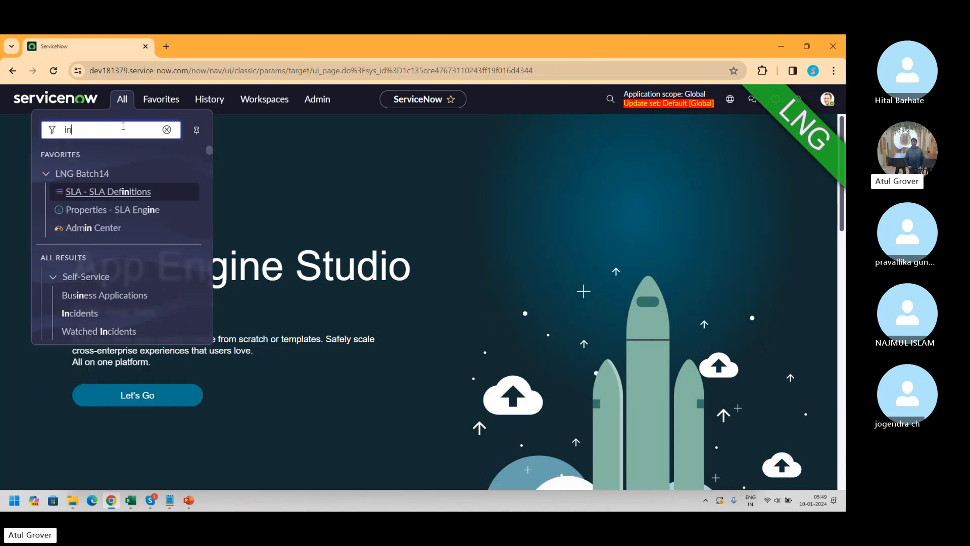
type("cide")
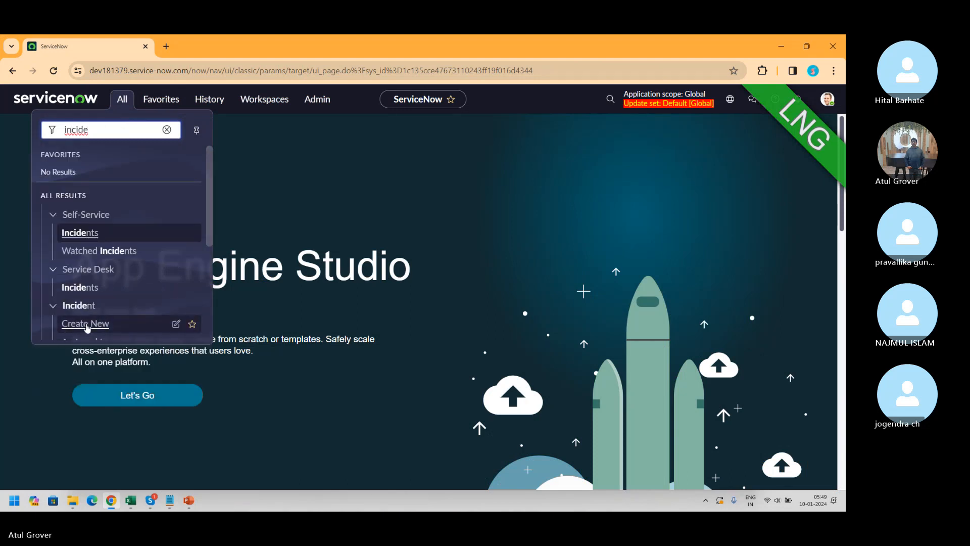
left_click_drag(210, 195, 208, 216)
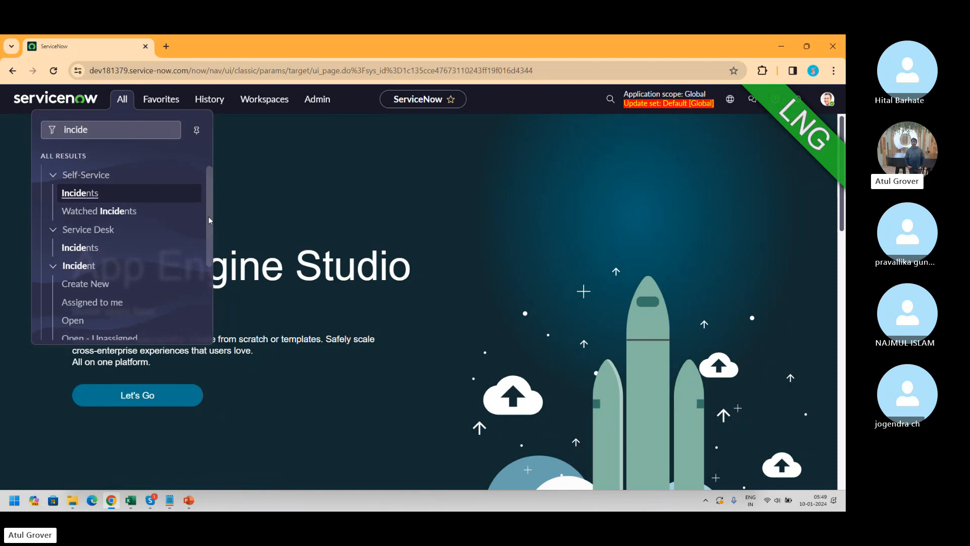
left_click(87, 284)
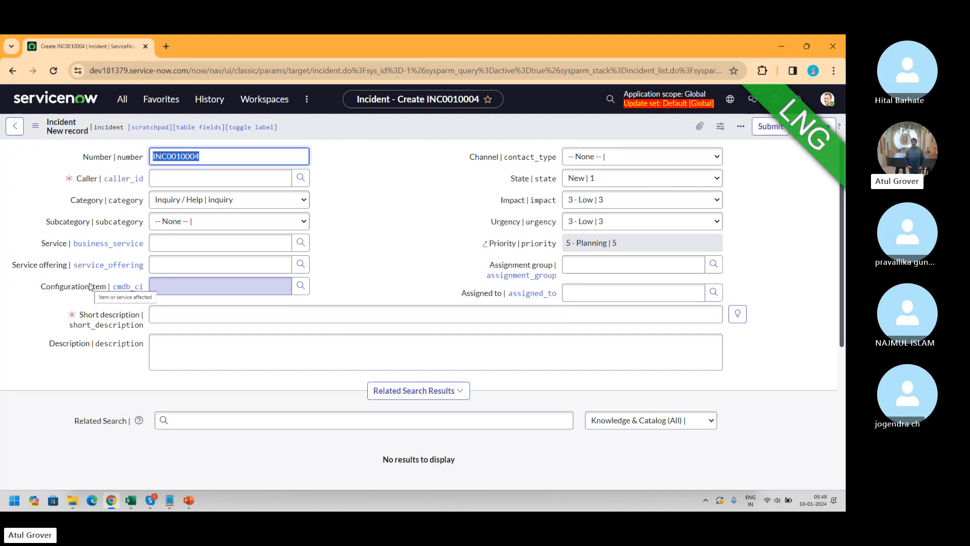
- List the available callers for the new incident with the ** wildcard
left_click(180, 177)
type("**")
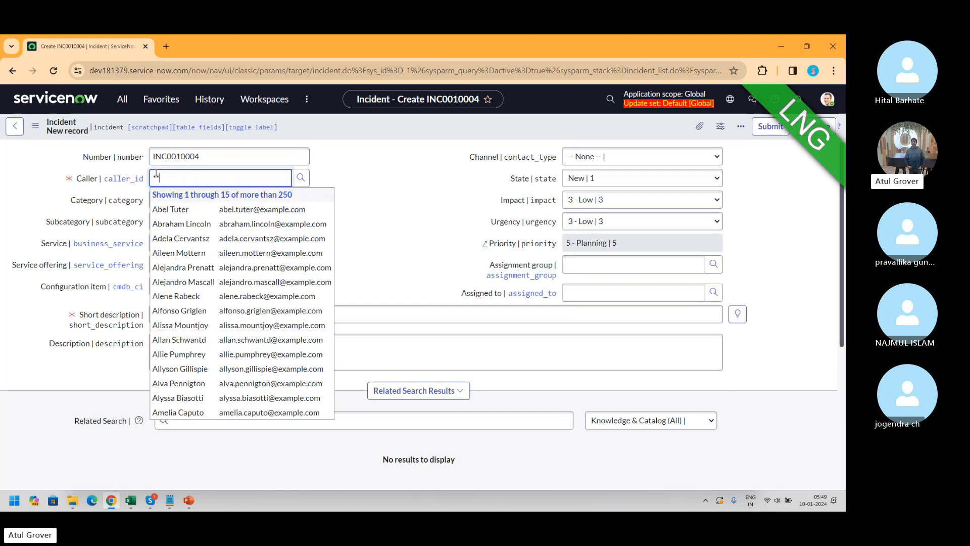
left_click(367, 173)
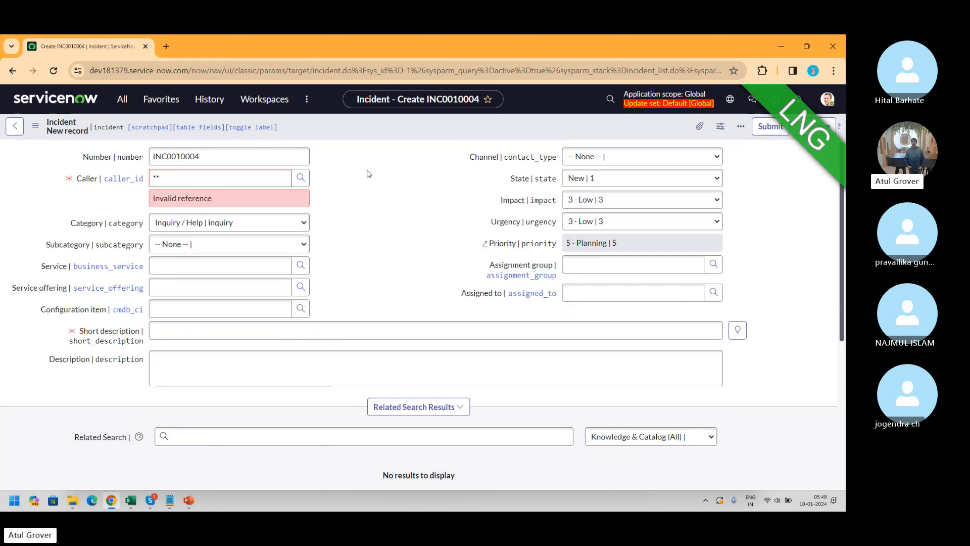
- View the incident's Category choices and list the available assignment groups with the ** wildcard
left_click(239, 226)
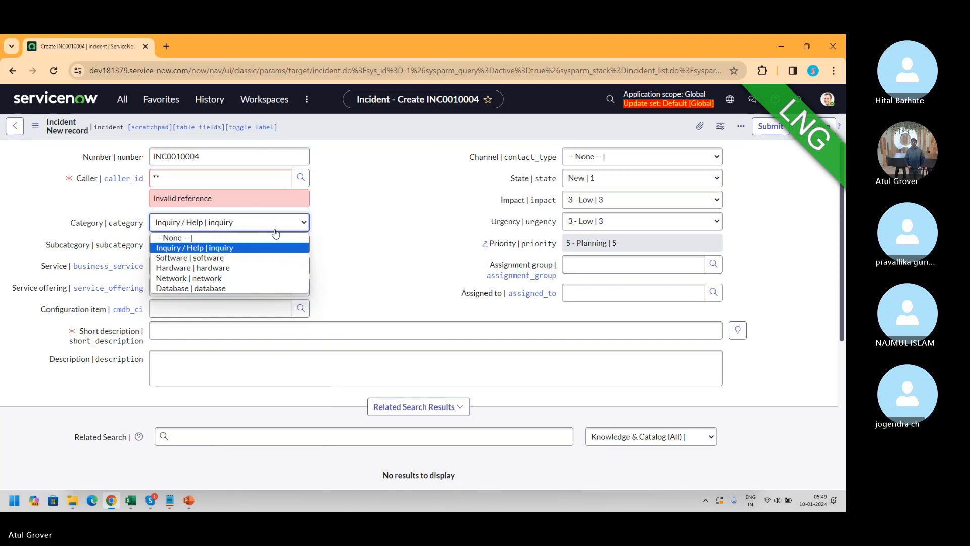
left_click(394, 244)
left_click(612, 267)
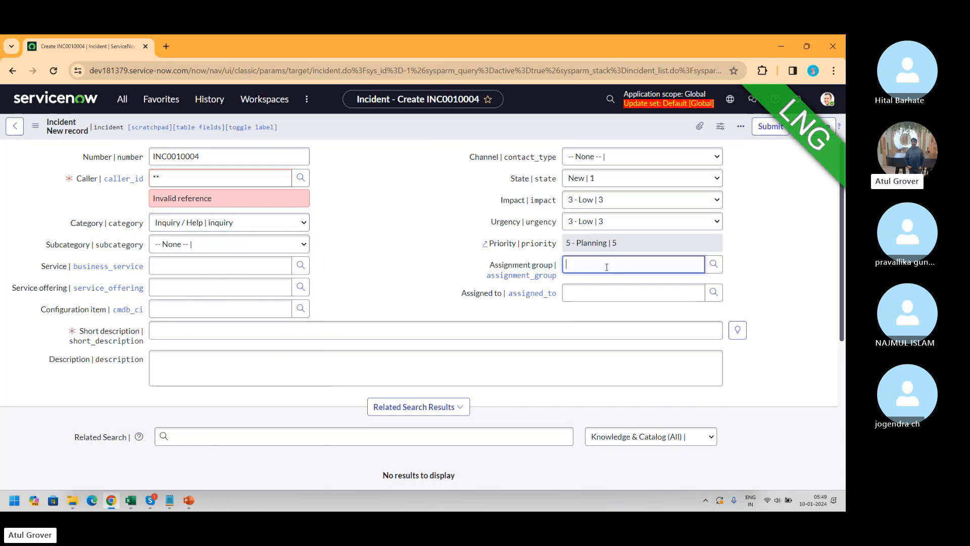
type("**")
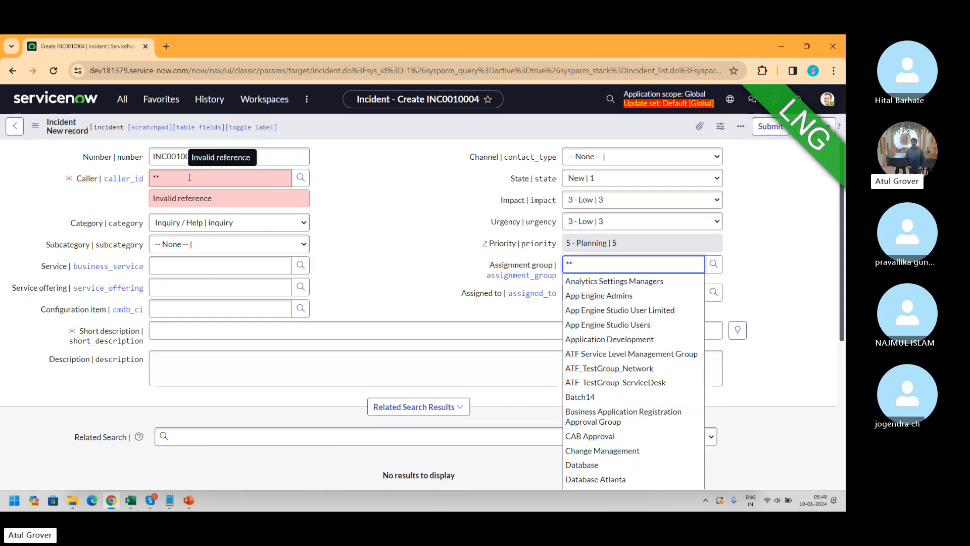
key("alt+Tab")
key("alt+Tab")
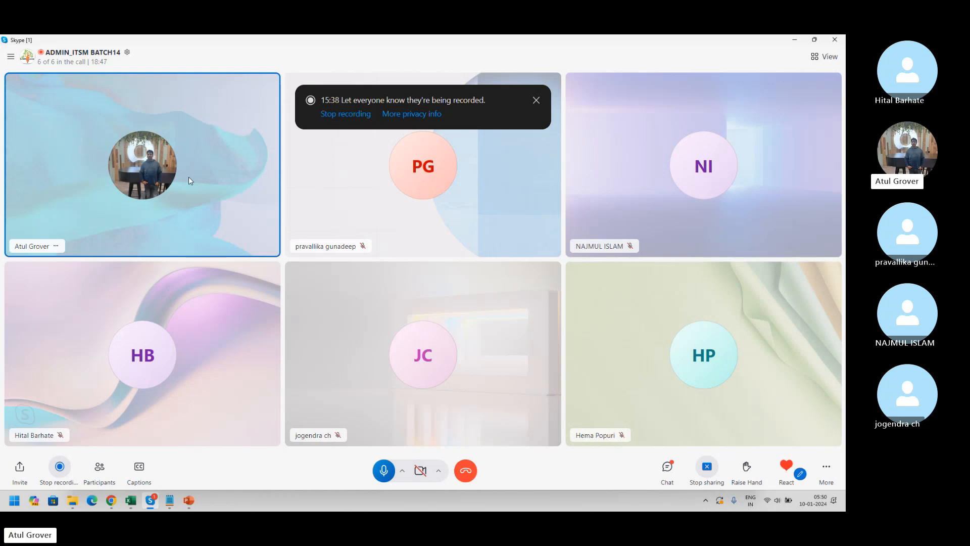
key("alt+Tab")
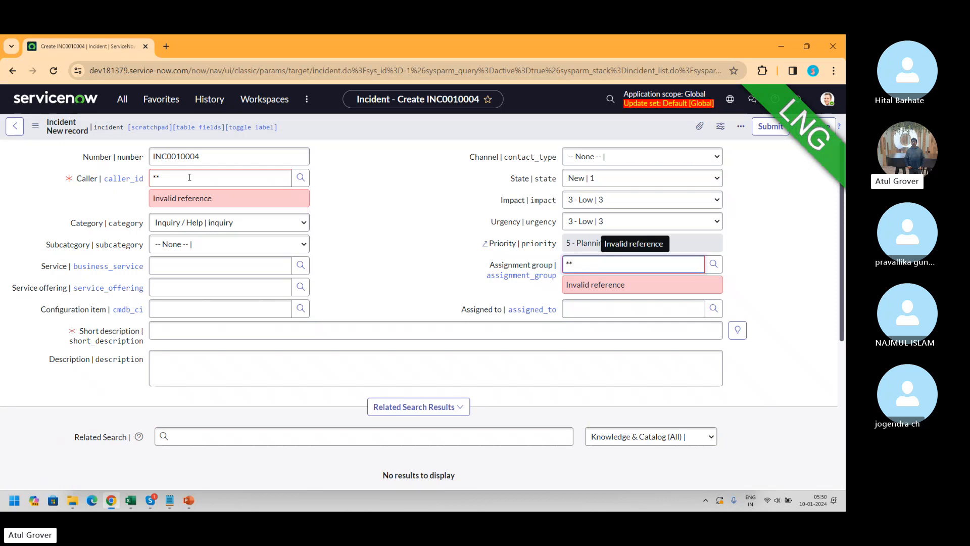
left_click(159, 182)
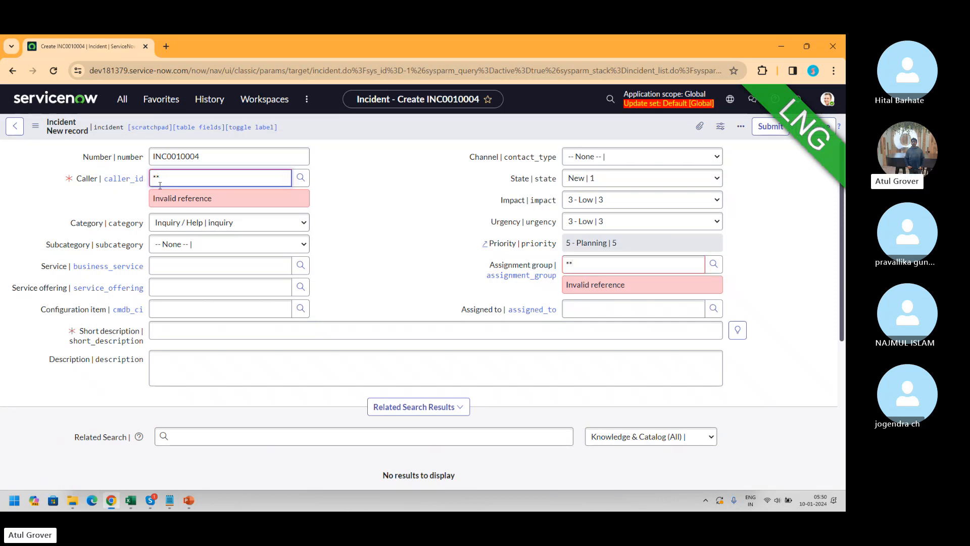
key("alt+Tab")
key("alt+Tab")
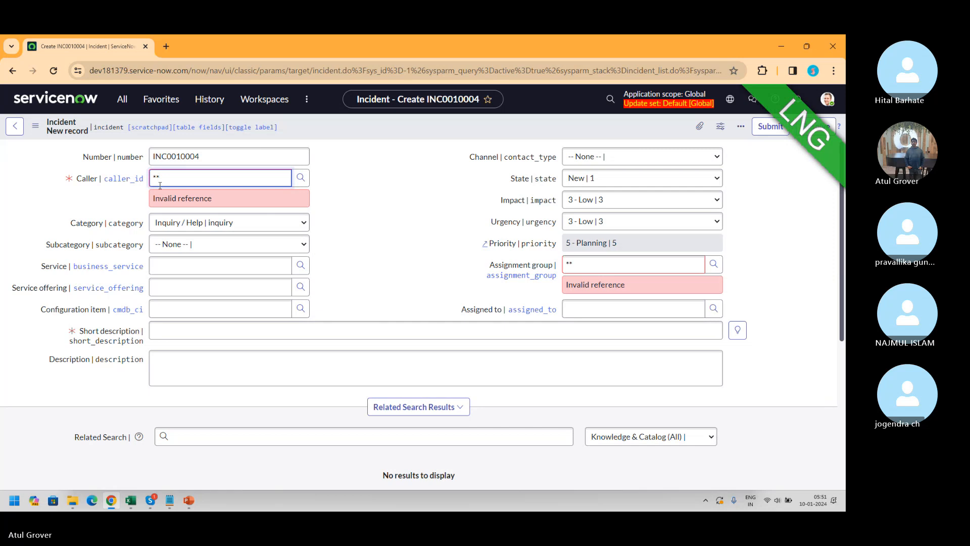
- Check the Skype call and return to the new incident form in Chrome
key("alt+Tab")
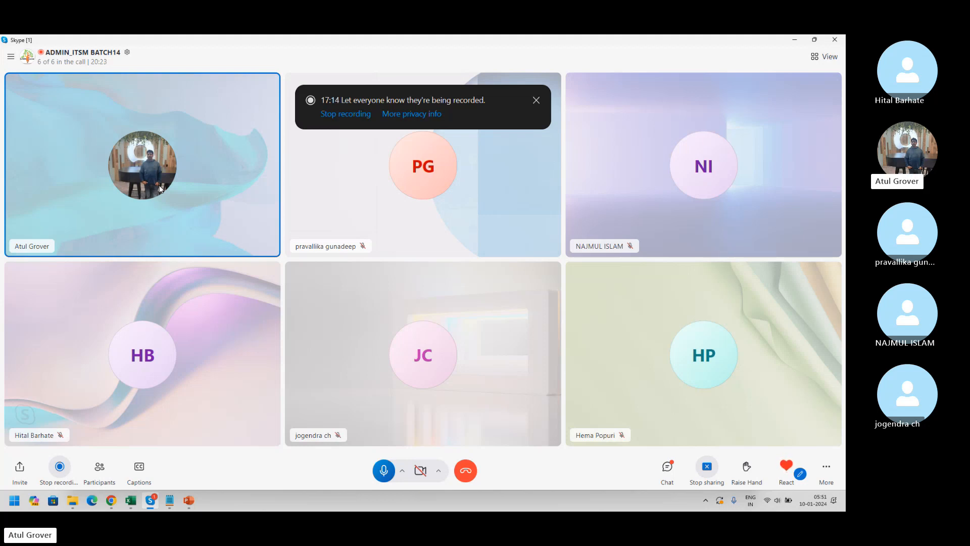
key("alt+Tab")
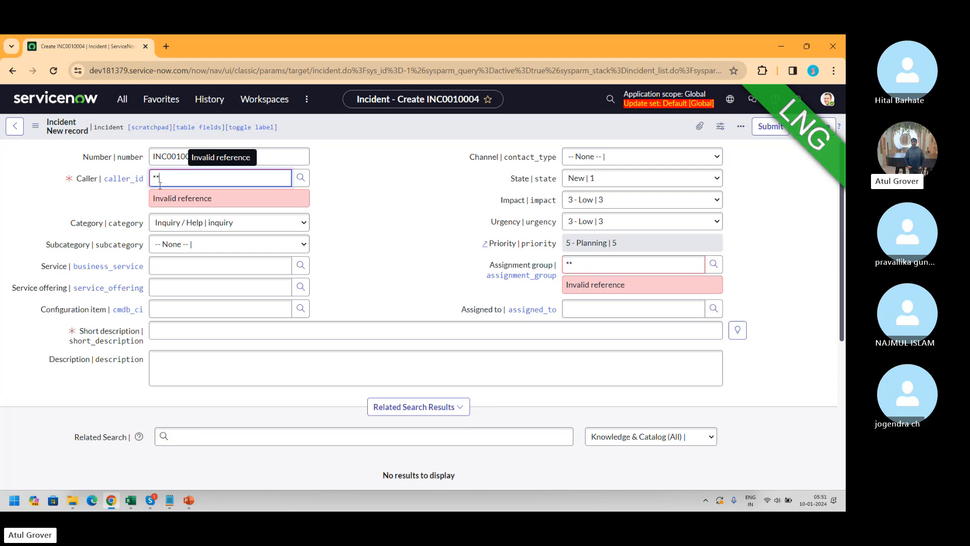
key("alt+Tab")
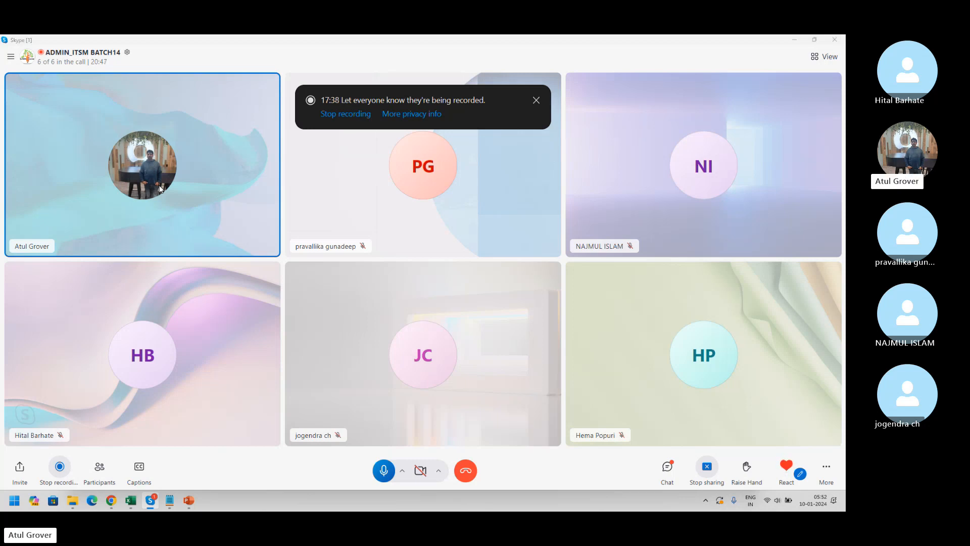
key("alt+Tab")
- Filter the navigator for "ITSM GU" and open ITSM Guided Setup under Guided Setup - Legacy
left_click(113, 101)
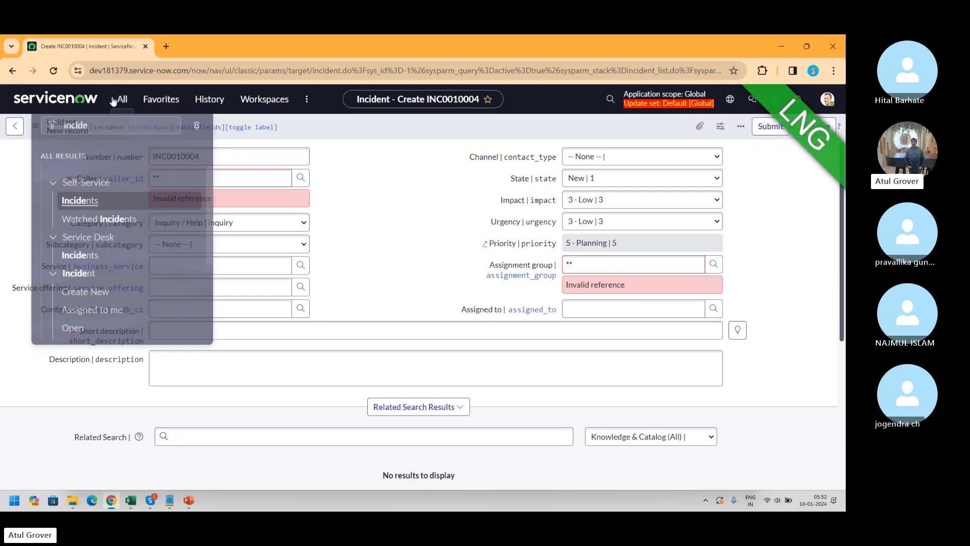
type("ITSM GU")
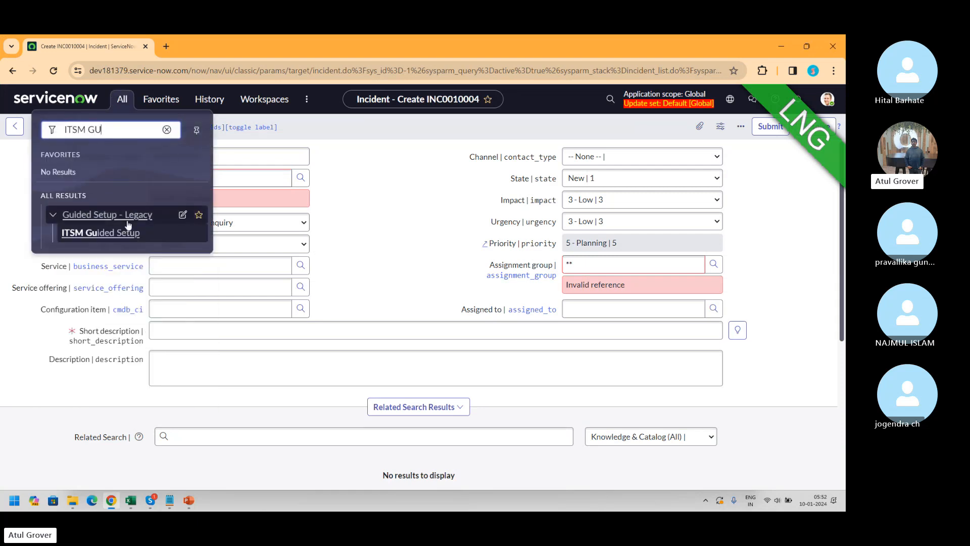
left_click(95, 234)
- Check the Skype call, and review the Guided Setup introduction and its Pre-setup Checklist in Chrome
key("alt+Tab")
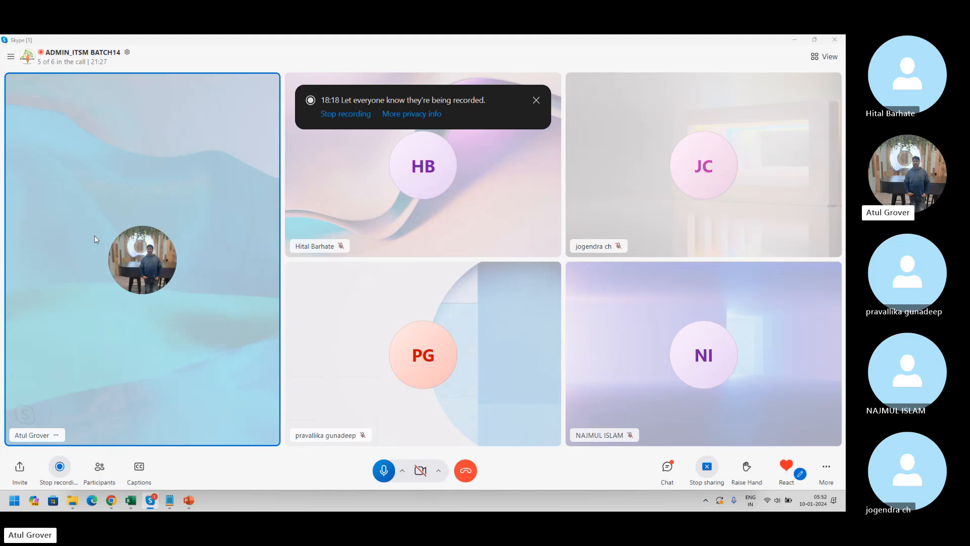
key("alt+Tab")
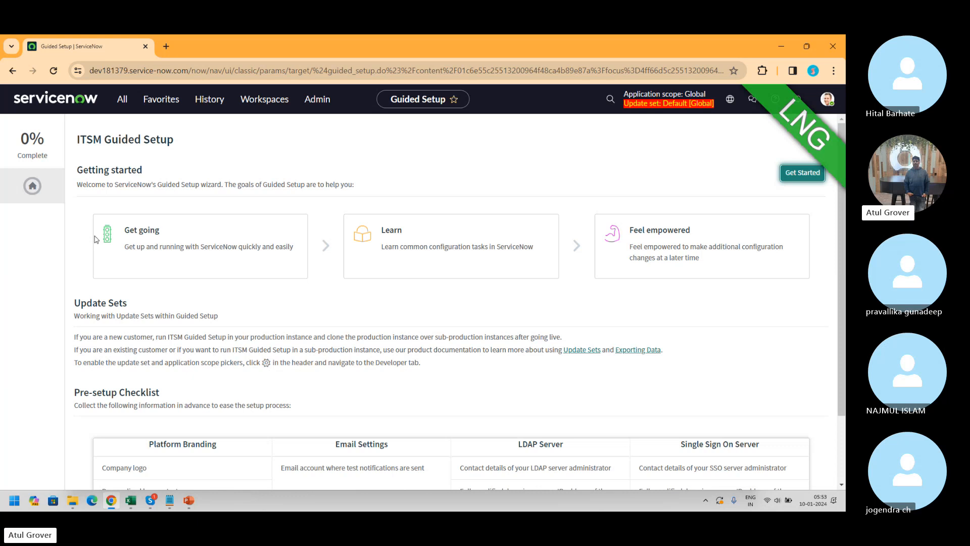
mouse_move(842, 211)
left_mouse_down()
mouse_move(841, 333)
mouse_move(844, 203)
left_mouse_up()
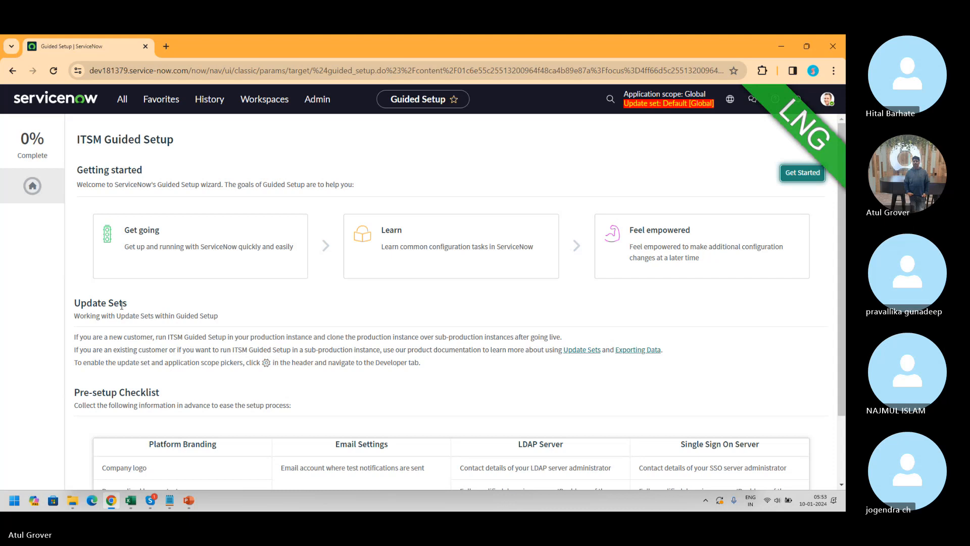
key("alt+Tab")
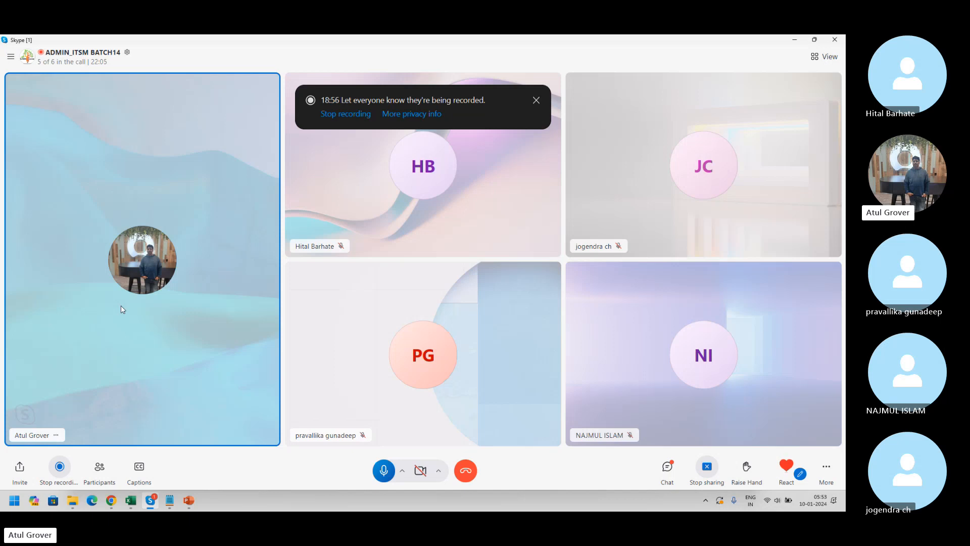
key("alt+Tab")
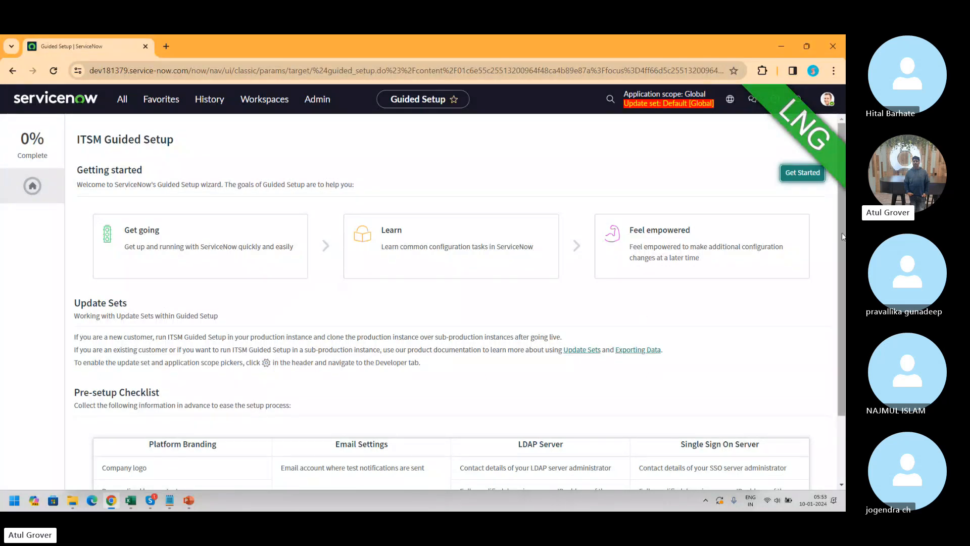
scroll(826, 403, "down", 2)
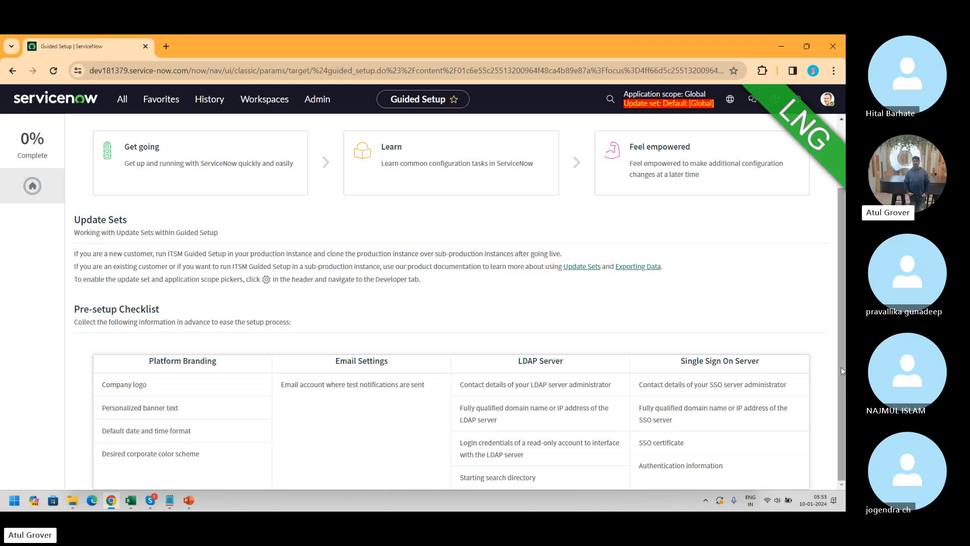
left_click_drag(841, 367, 843, 215)
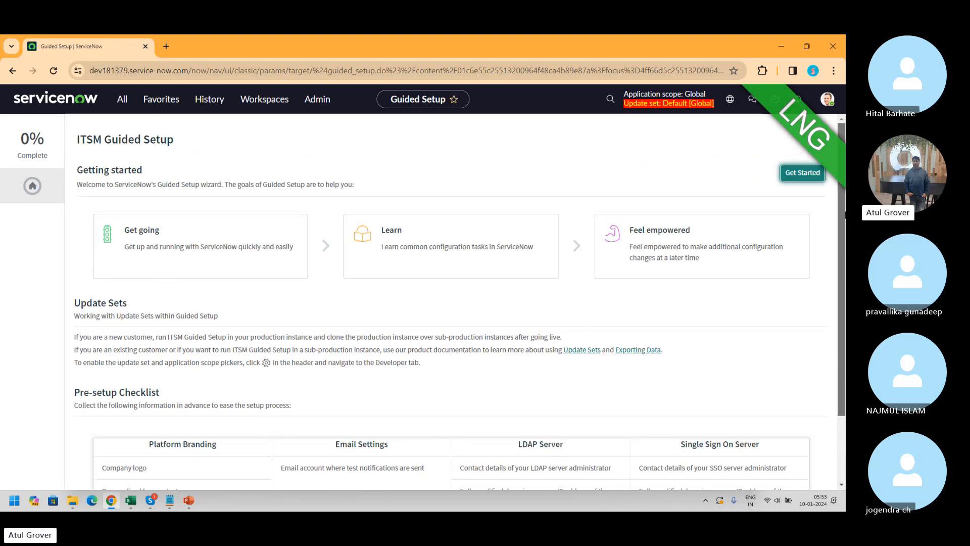
- Start the ITSM Guided Setup and review its categories from Company and Connectivity to Foundation Data and CMDB
left_click(794, 179)
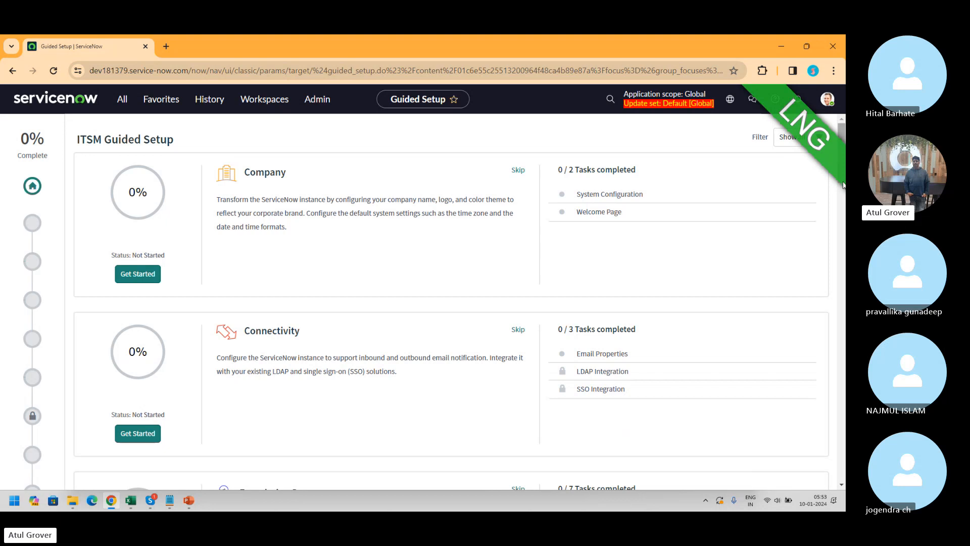
mouse_move(844, 136)
left_mouse_down()
mouse_move(839, 437)
mouse_move(840, 132)
left_mouse_up()
key("alt+Tab")
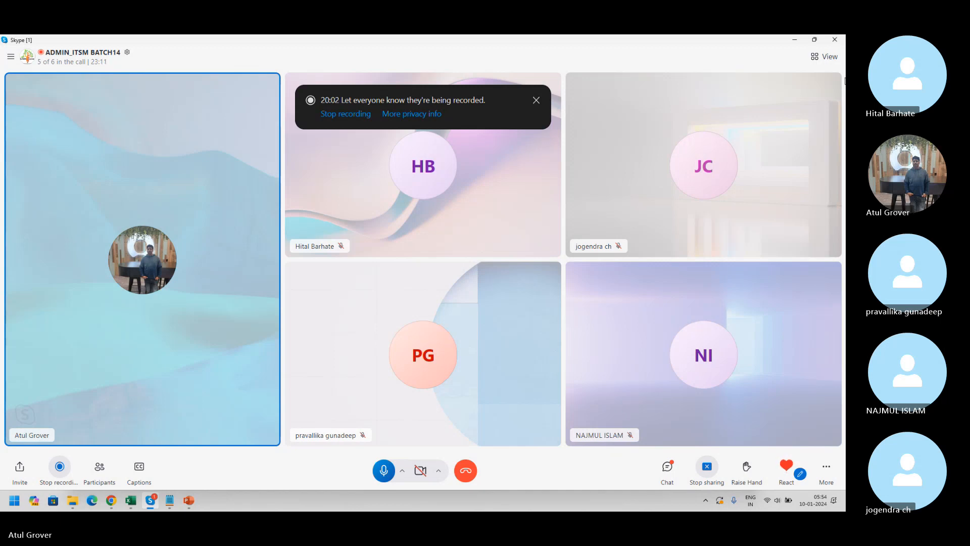
key("alt+Tab")
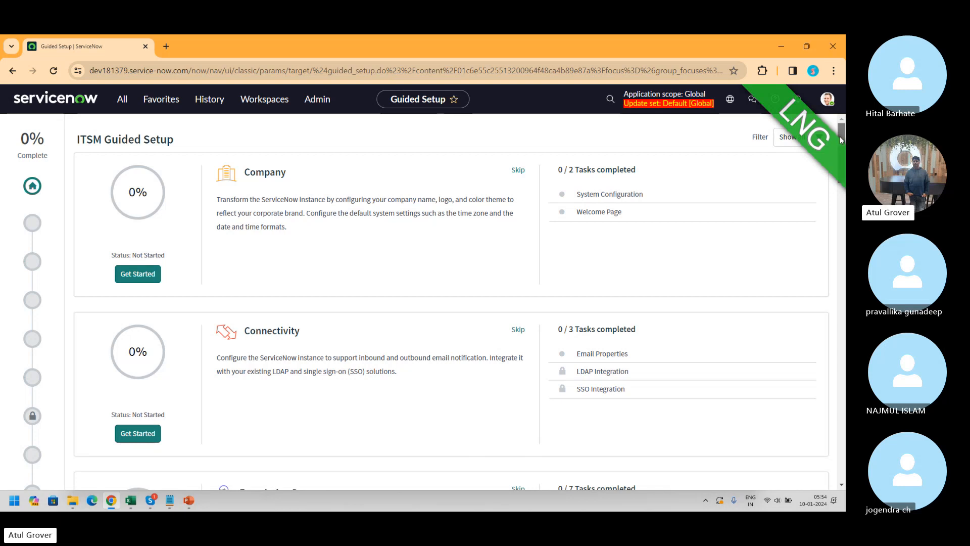
left_click_drag(840, 146, 843, 171)
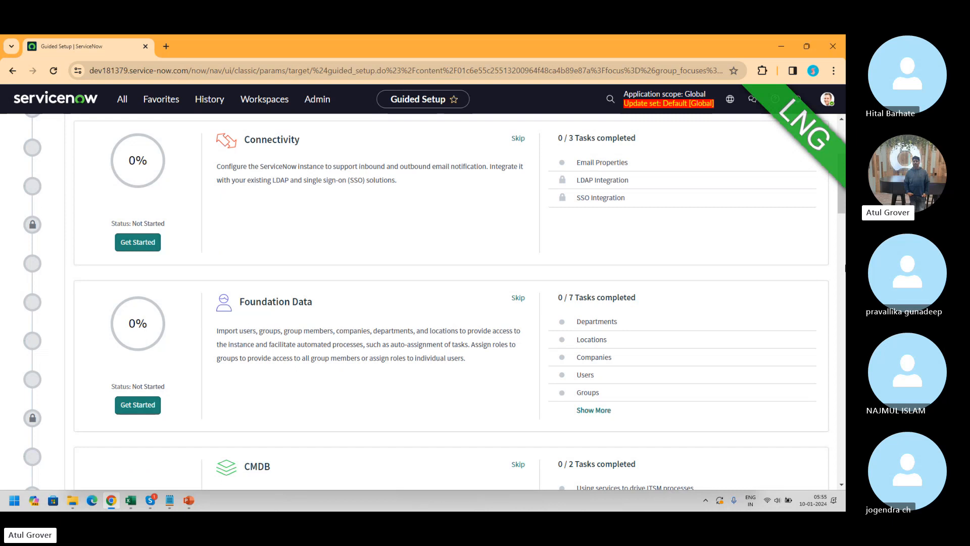
left_click_drag(842, 200, 842, 129)
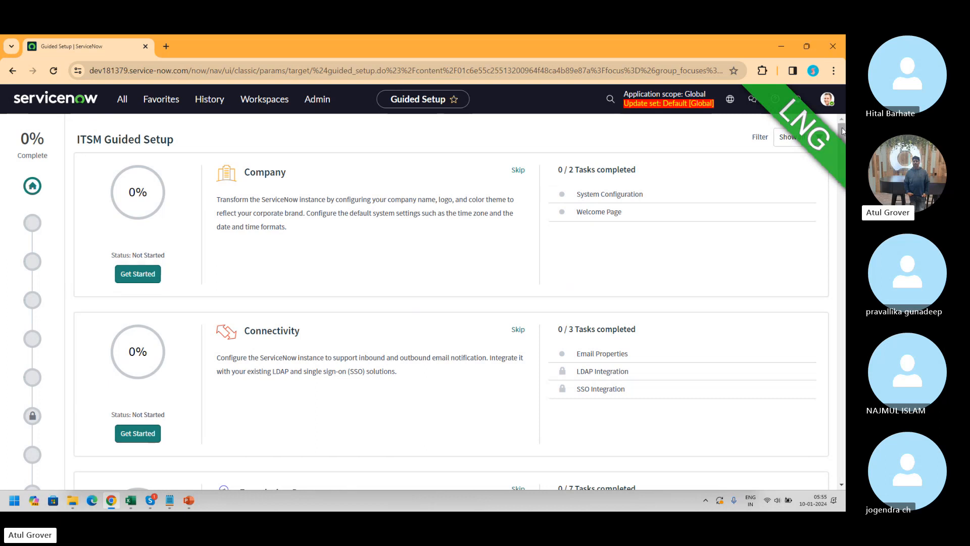
left_click_drag(842, 132, 843, 183)
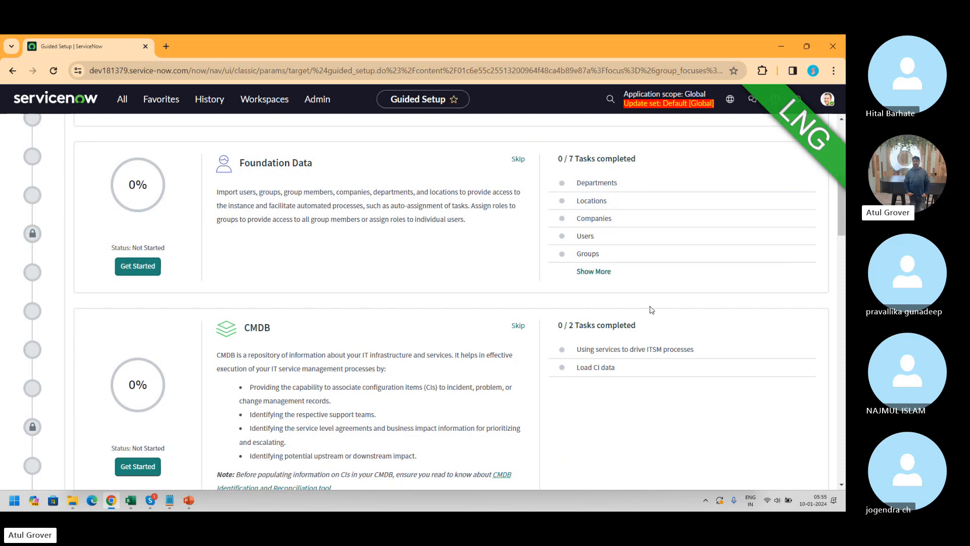
- Show all Foundation Data tasks, and get started with that category to view its Departments task
left_click(593, 272)
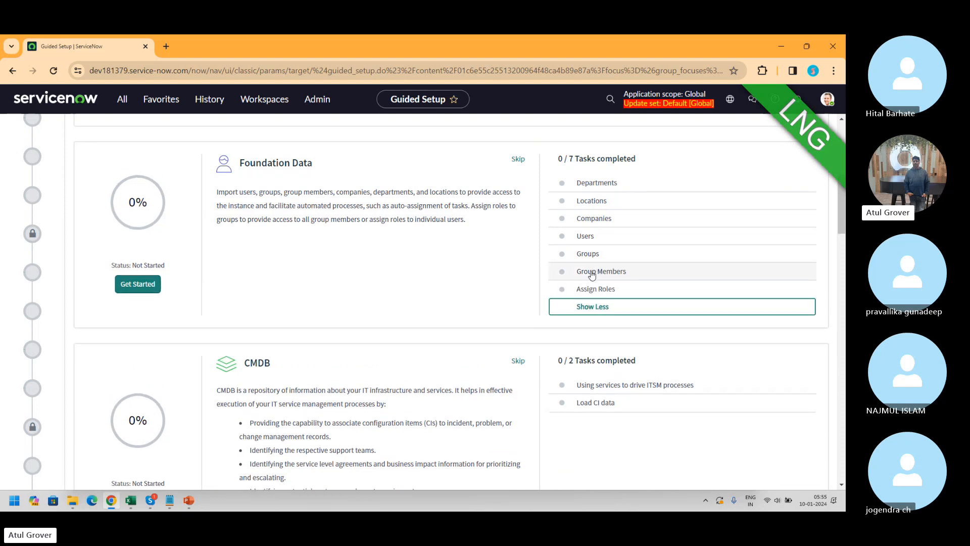
left_click(127, 285)
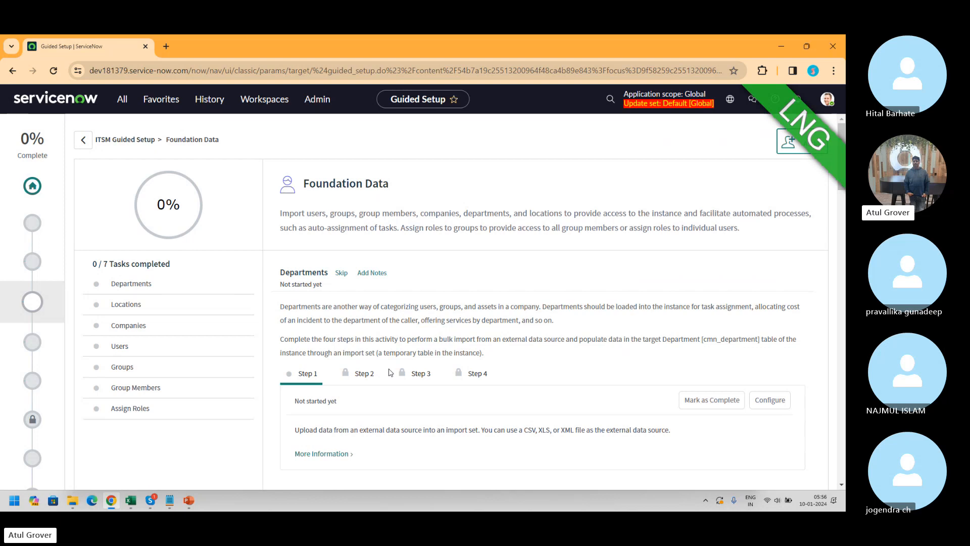
left_click(122, 100)
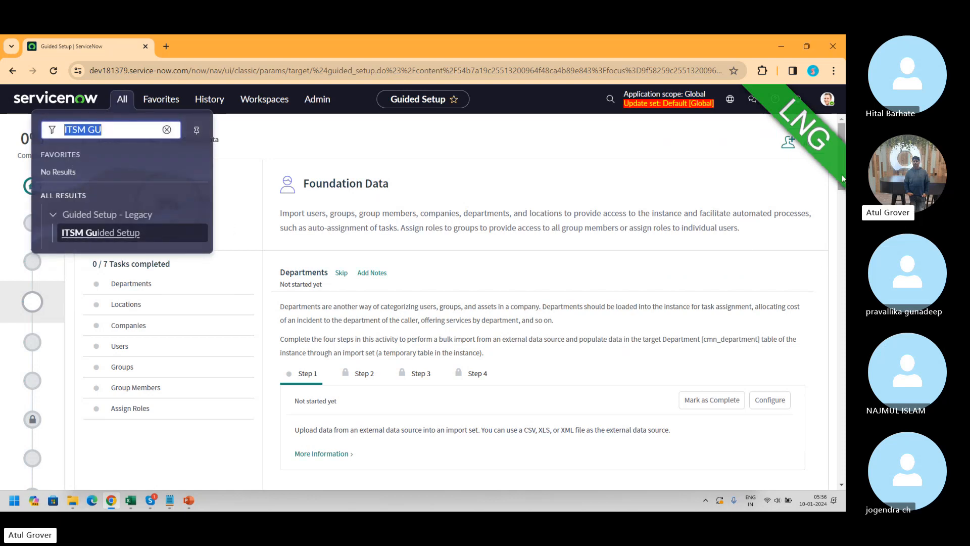
scroll(841, 135, "down", 2)
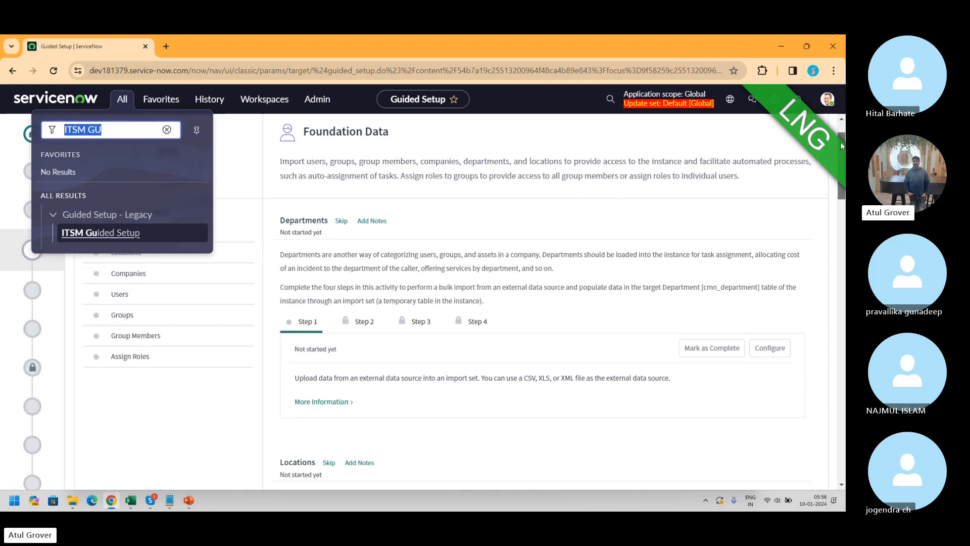
left_click(252, 363)
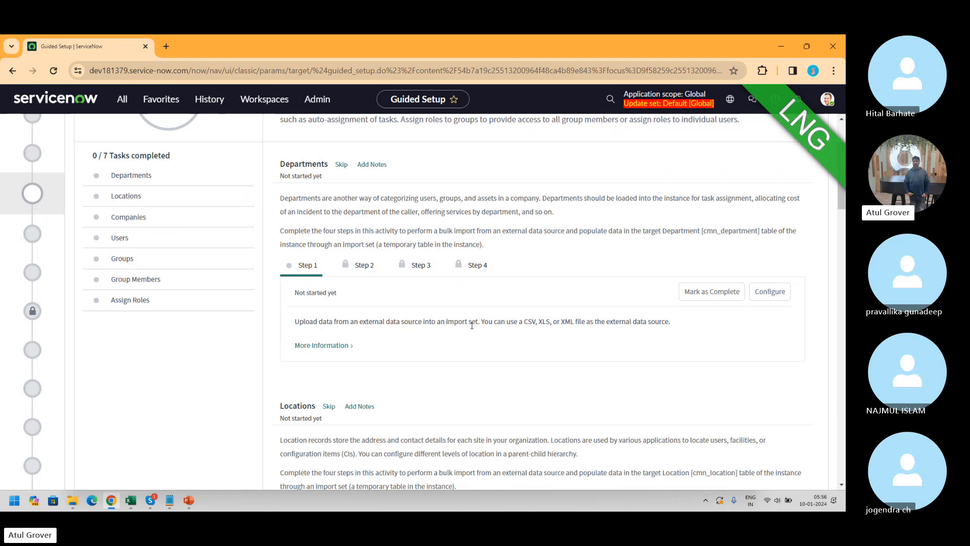
- Check the Skype call, and view the Load Data form for Step 1 of Departments before returning to the guided setup
key("alt+Tab")
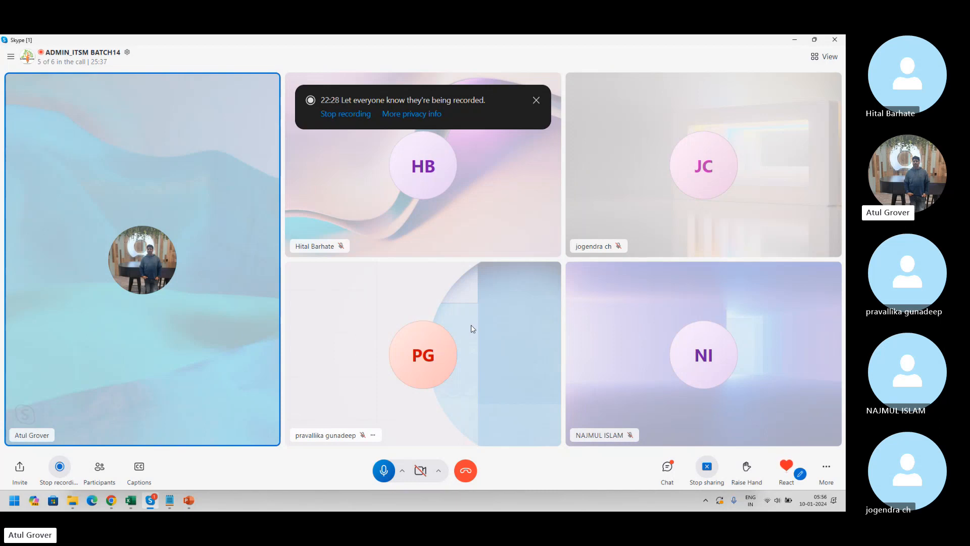
key("alt+Tab")
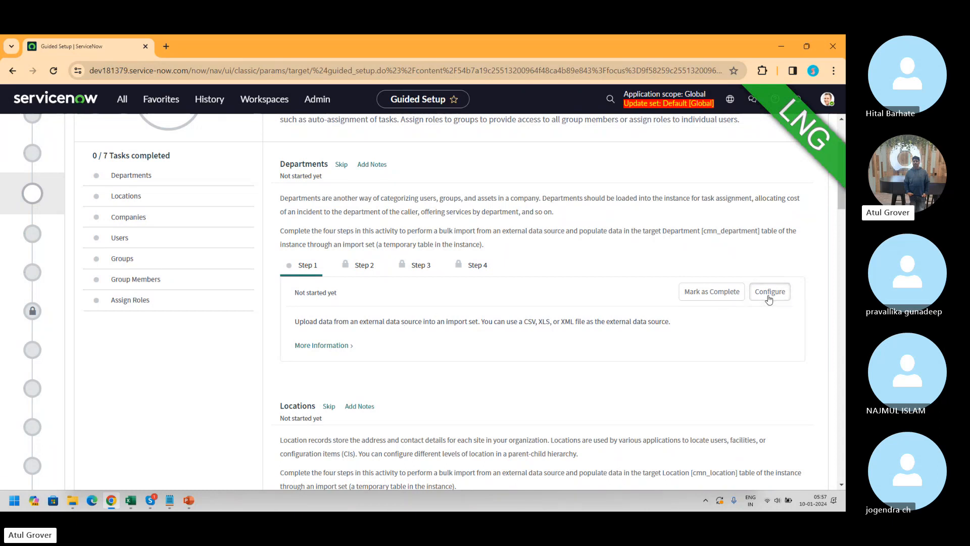
left_click(769, 292)
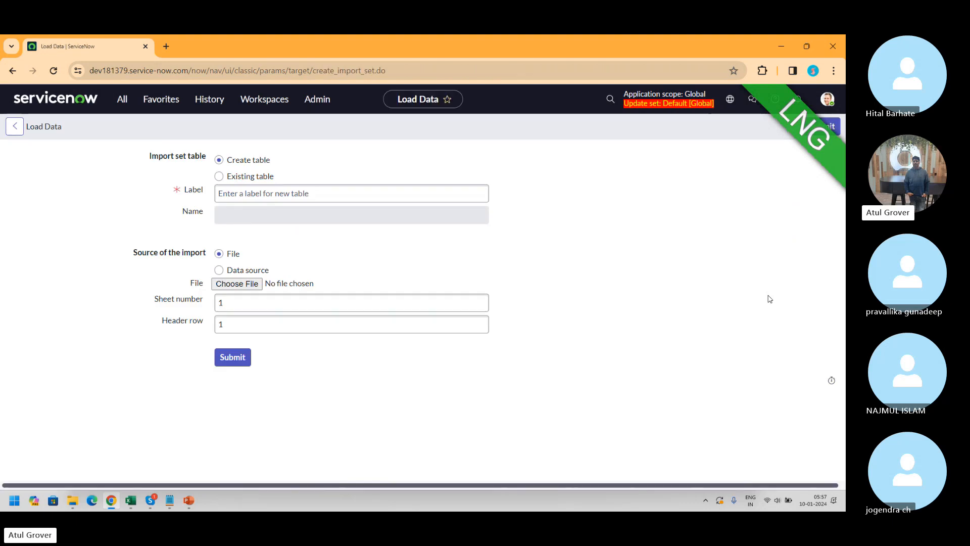
left_click(15, 126)
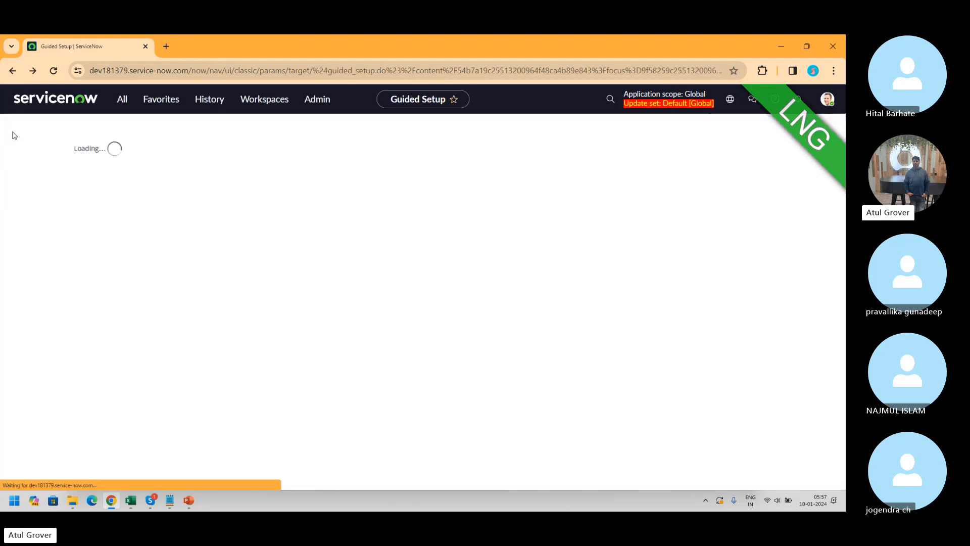
- Filter the navigator for "department" and open Departments under User Administration in a new browser tab
left_click(120, 99)
type("de")
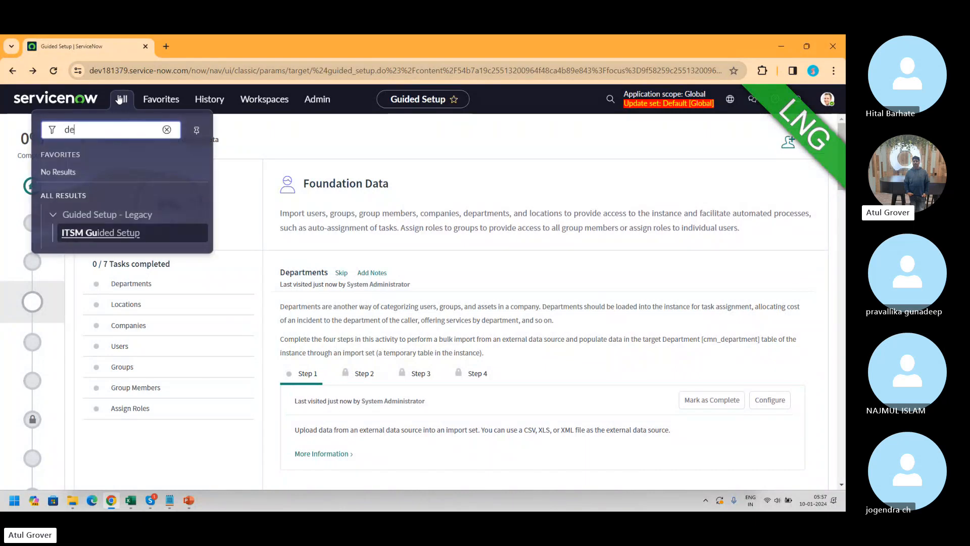
type("partment")
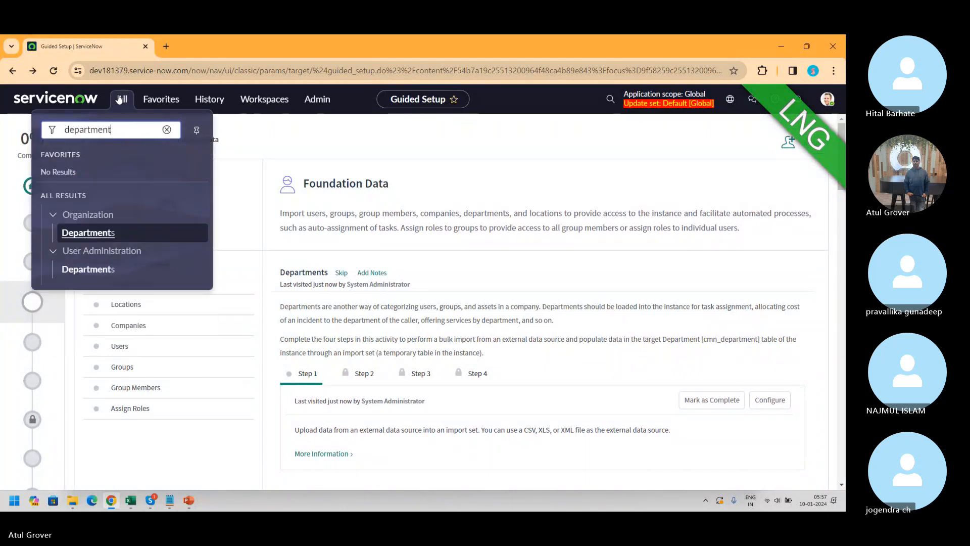
middle_click(97, 274)
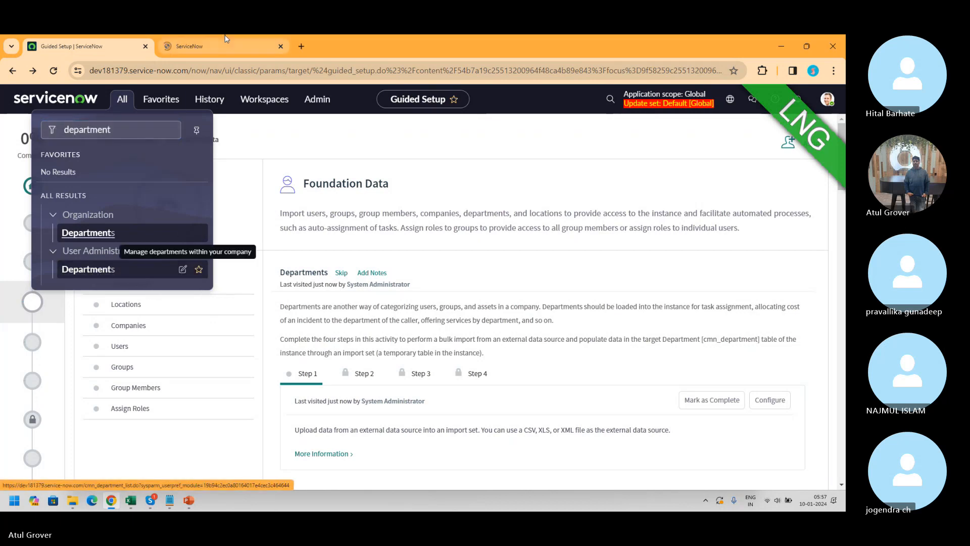
left_click(206, 39)
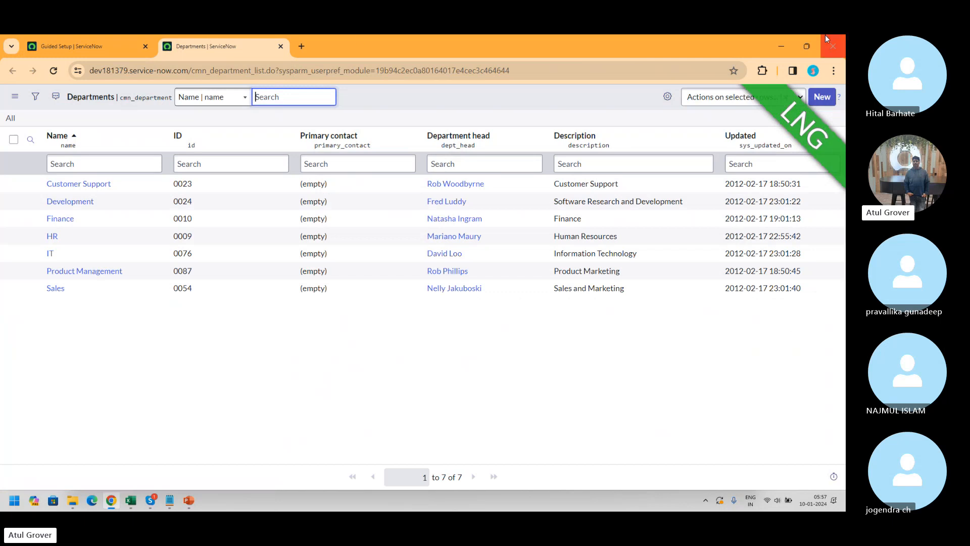
- Open a new department record form, point out its ID and Primary contact fields, and return to the Guided Setup page
left_click(819, 100)
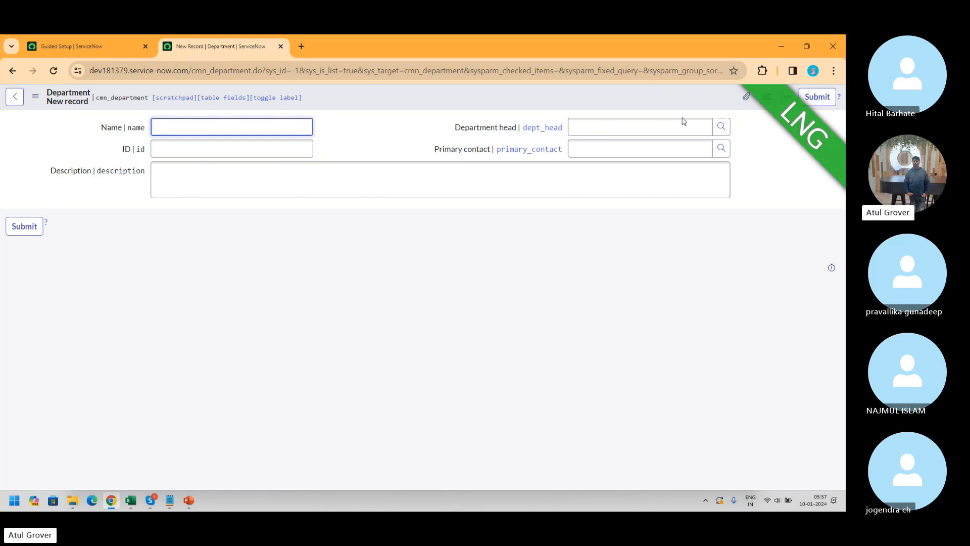
left_click(274, 155)
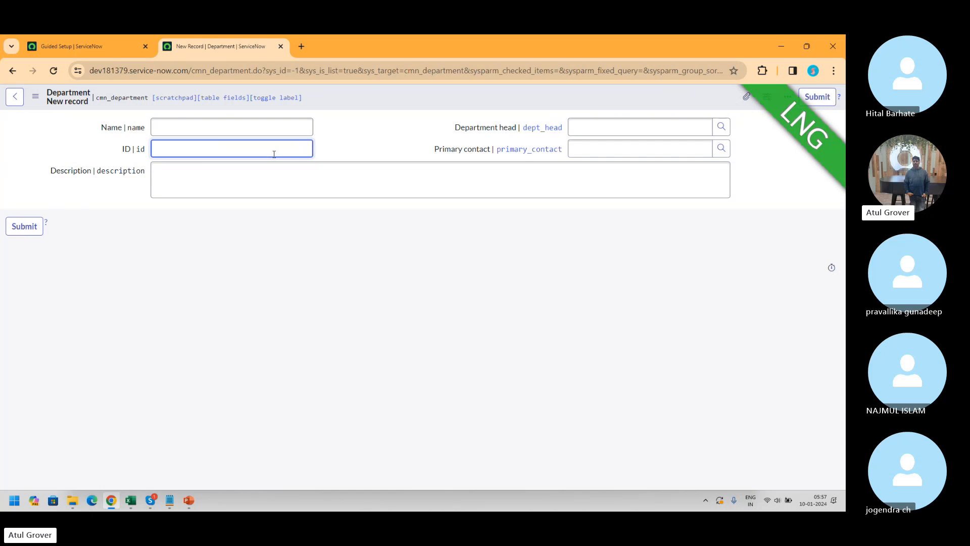
left_click(593, 147)
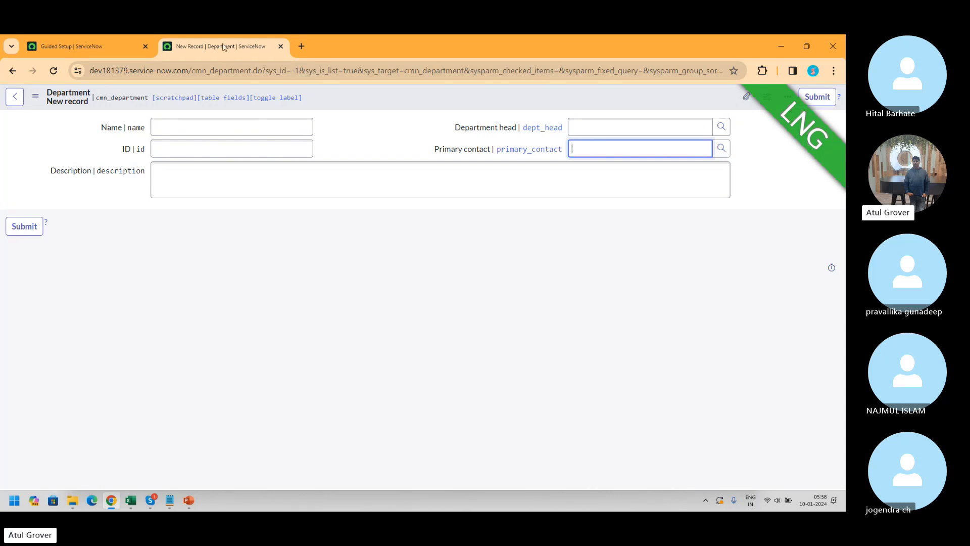
left_click(136, 42)
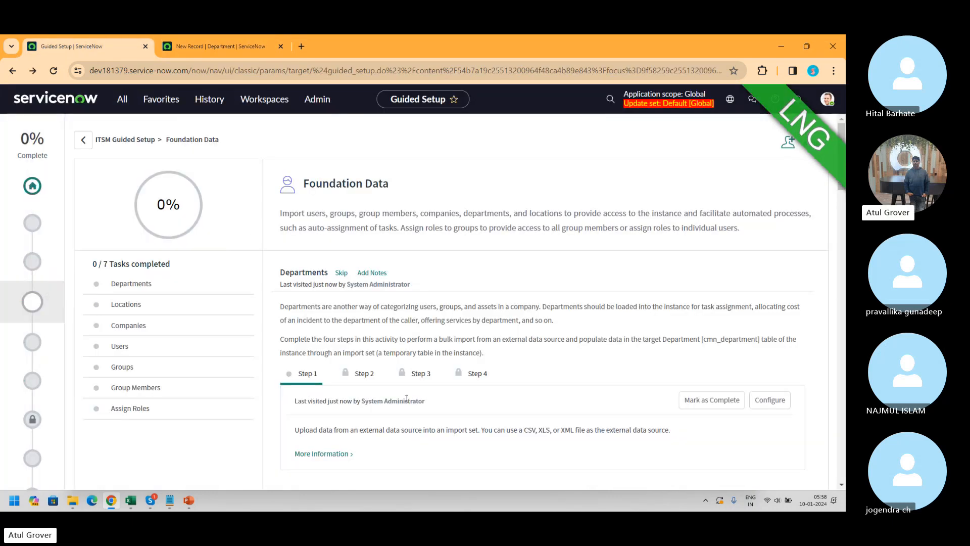
- Filter the navigator for "locations", open Locations under User Administration in a new browser tab, and open a new location record form
left_click(122, 99)
type("locations")
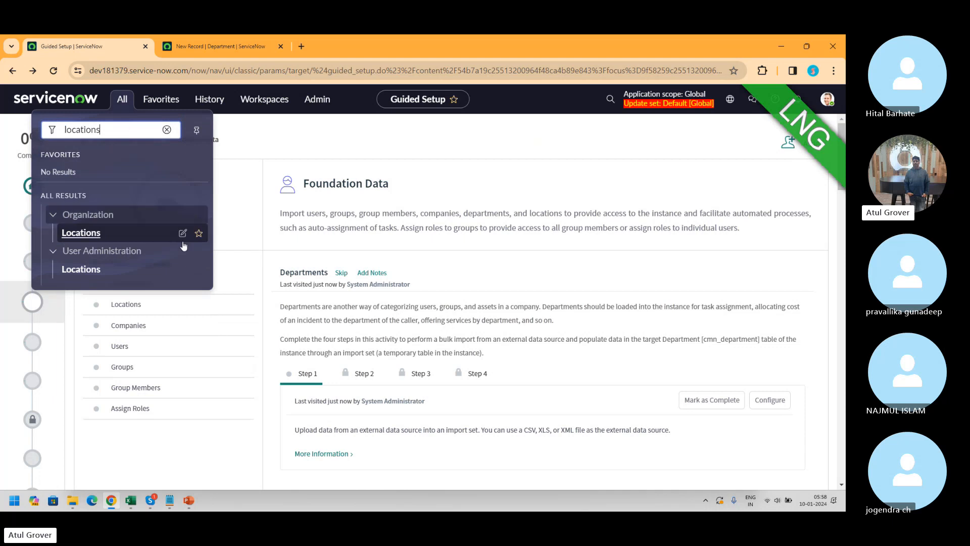
middle_click(78, 277)
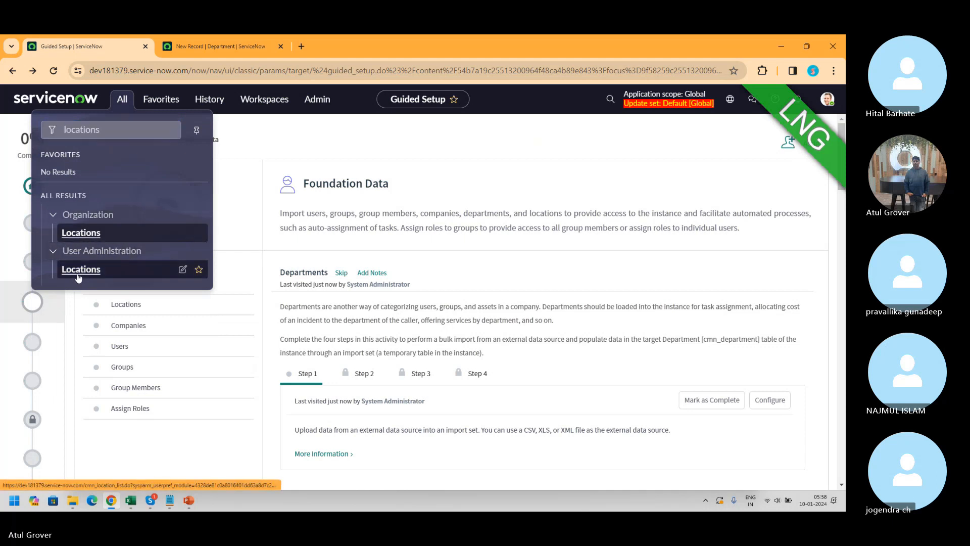
left_click(350, 45)
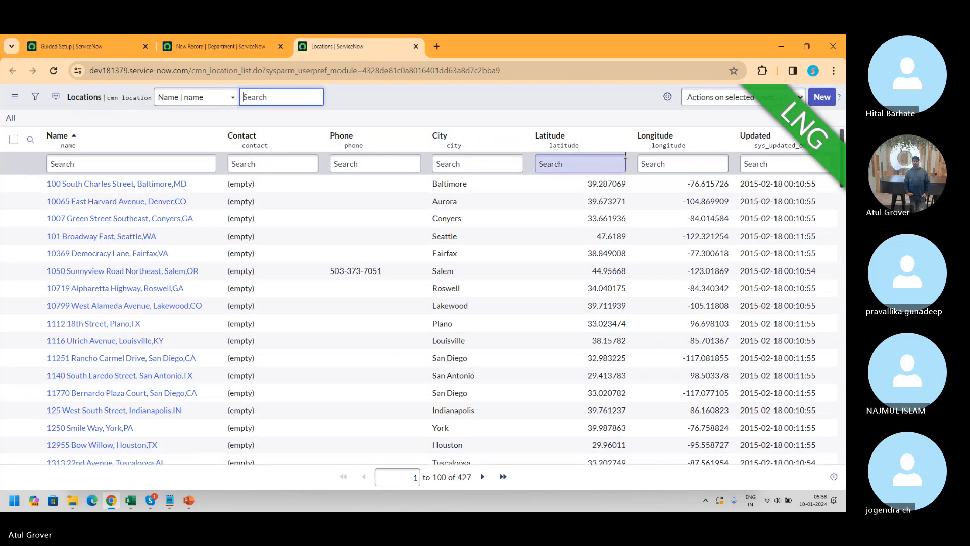
left_click(826, 96)
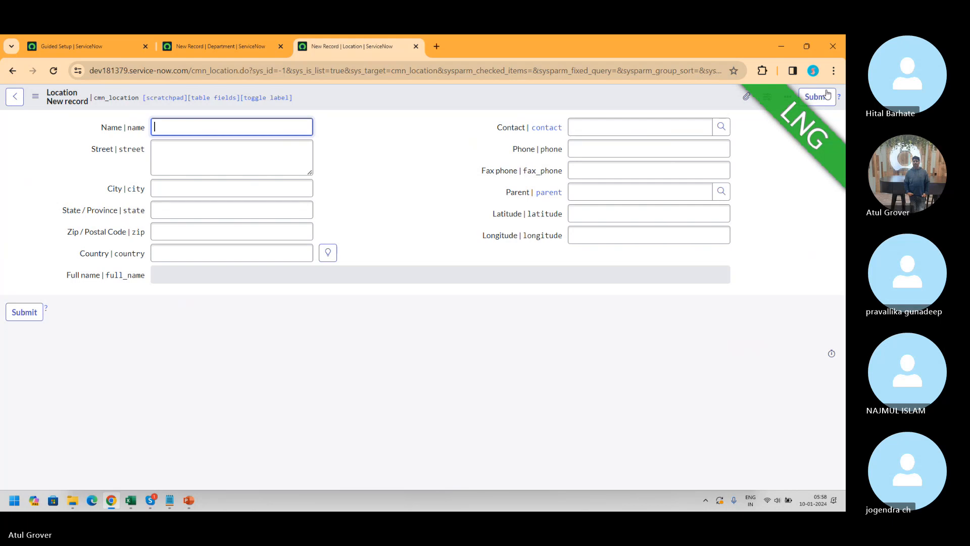
- Check the Skype call, return to the Guided Setup page, and go back from Foundation Data to the ITSM Guided Setup category overview
key("alt+Tab")
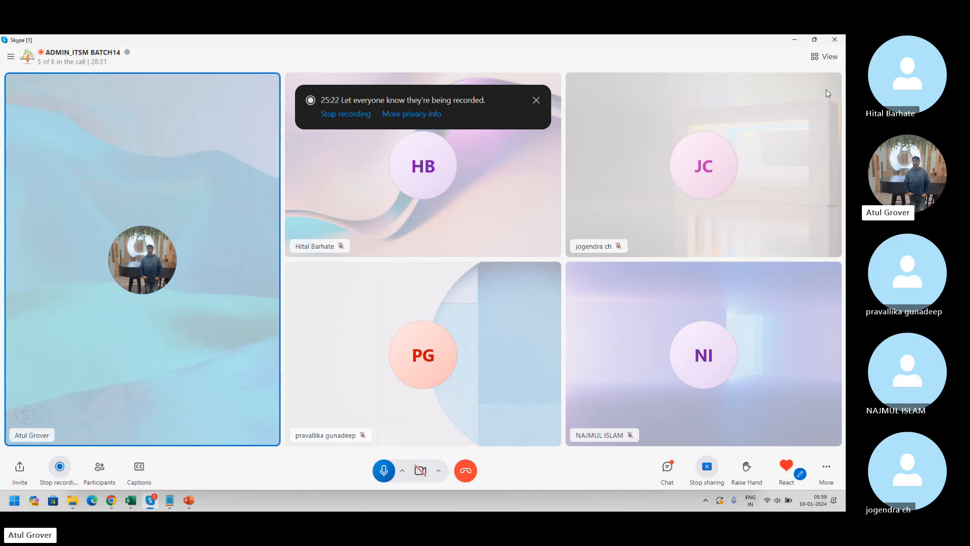
key("alt+Tab")
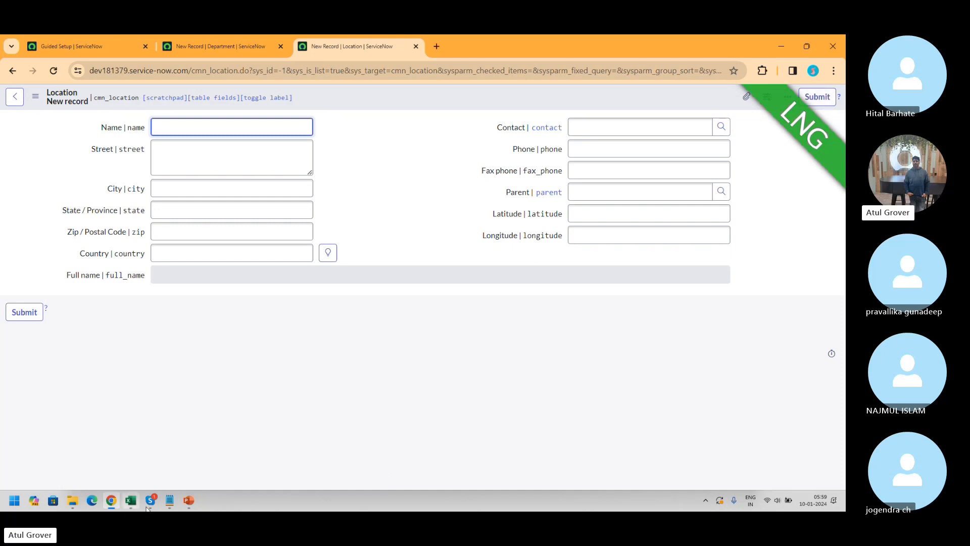
mouse_move(195, 503)
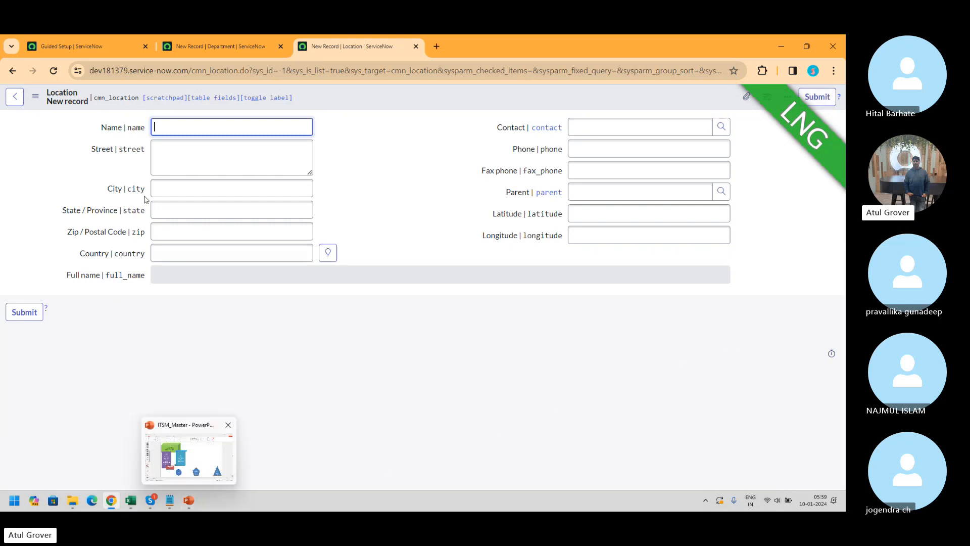
left_click(105, 37)
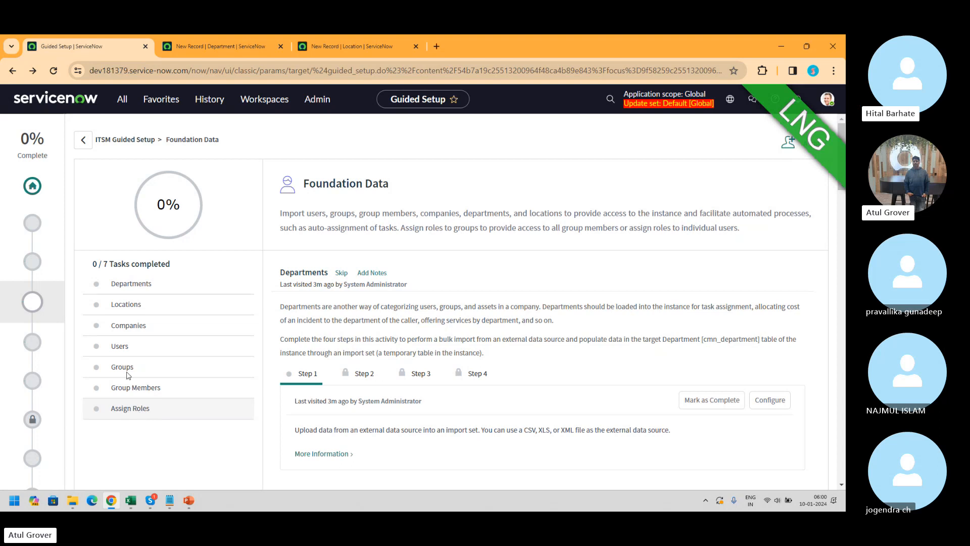
left_click(83, 142)
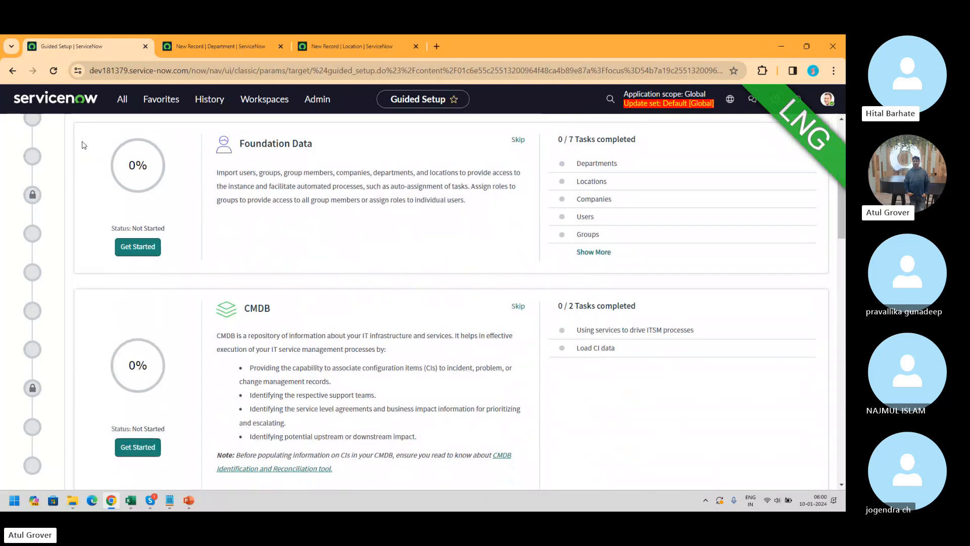
- Check the Skype call again and view the Incident Management category in the guided setup
key("alt+Tab")
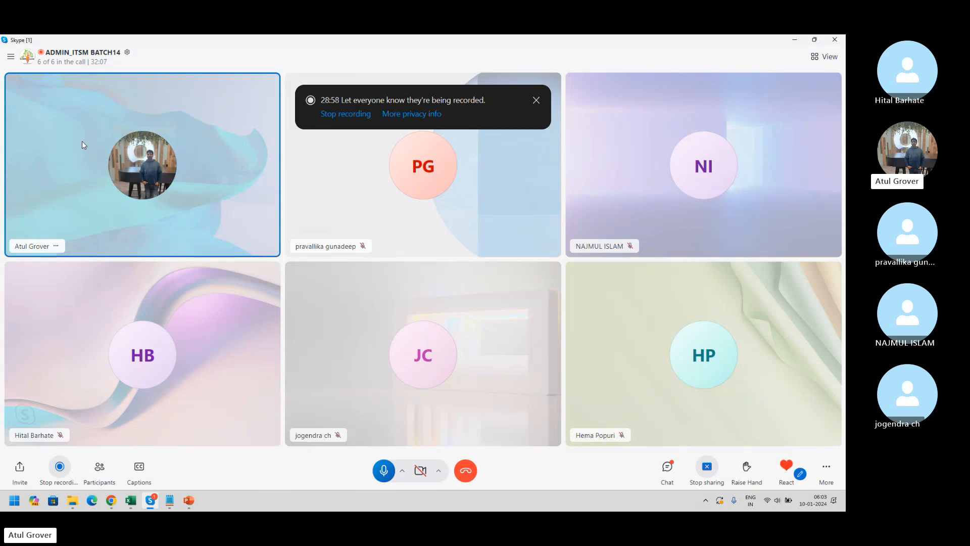
key("alt+Tab")
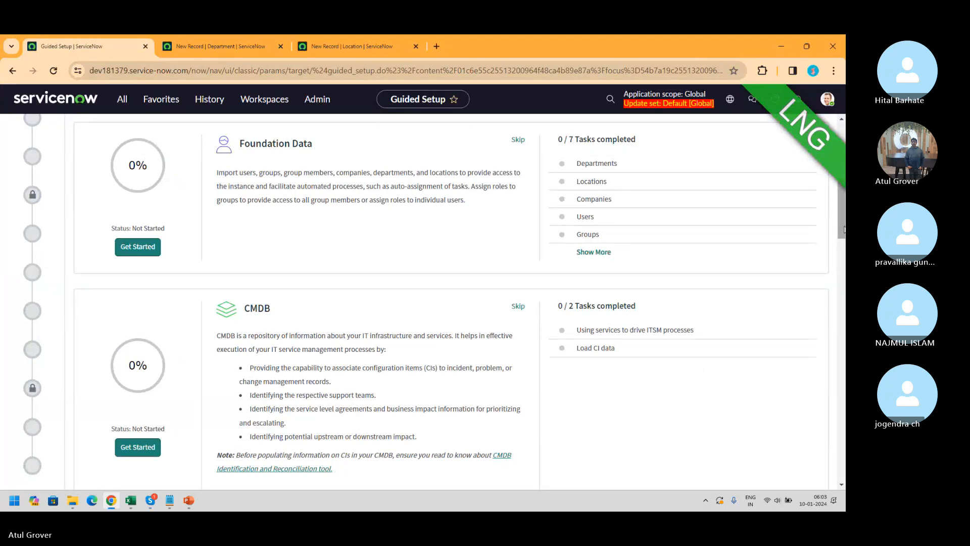
left_click_drag(844, 229, 844, 281)
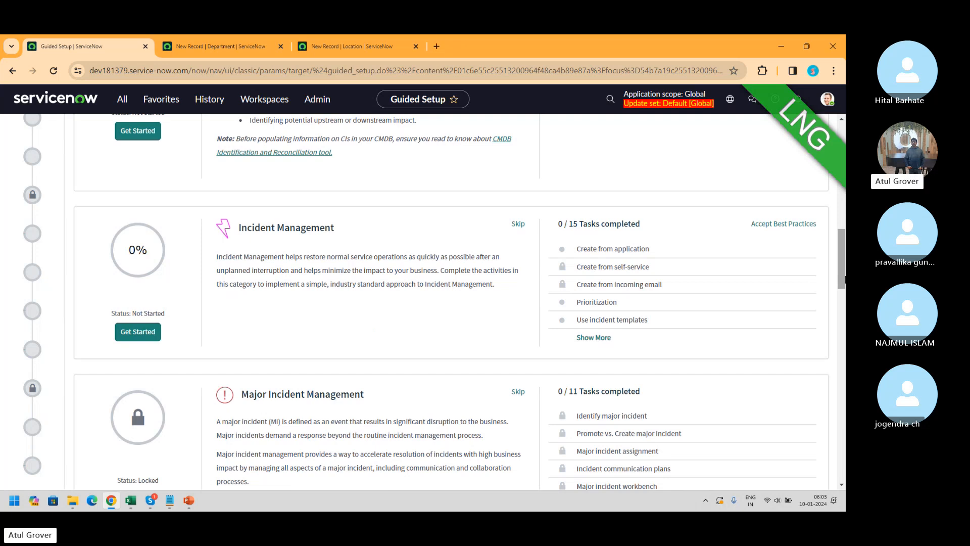
- Switch to the Training_Master workbook in Excel and select topics from Foundation Data - Guided Set Up through Department / Location / Countries
key("alt+Tab")
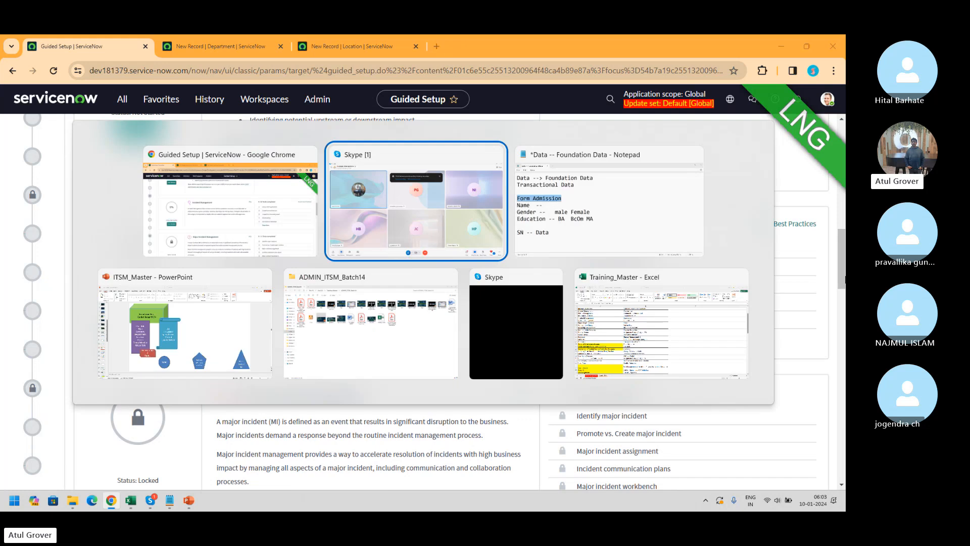
key("alt+Tab")
key("alt+Tab")
key("alt+Tab")
key("alt+Tab")
key("alt+Tab")
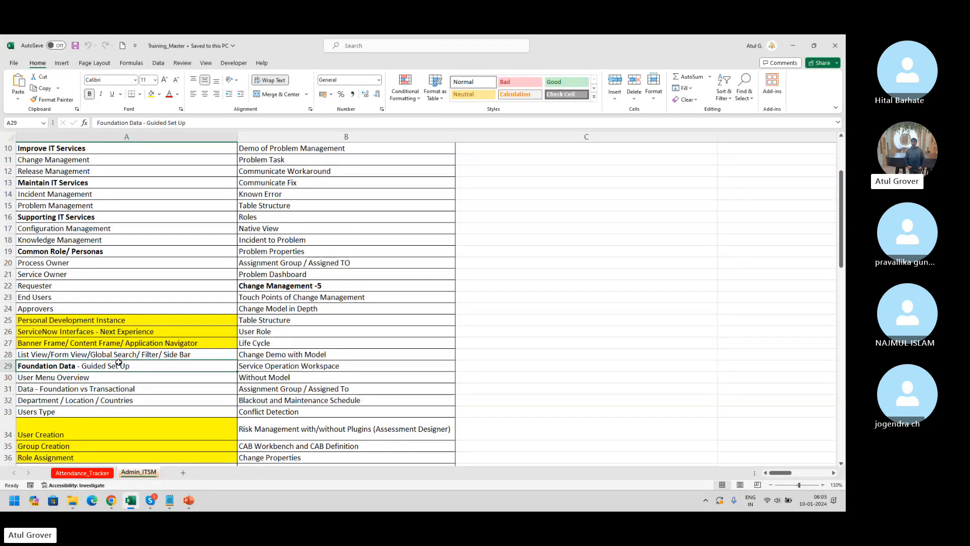
key("shift+Down")
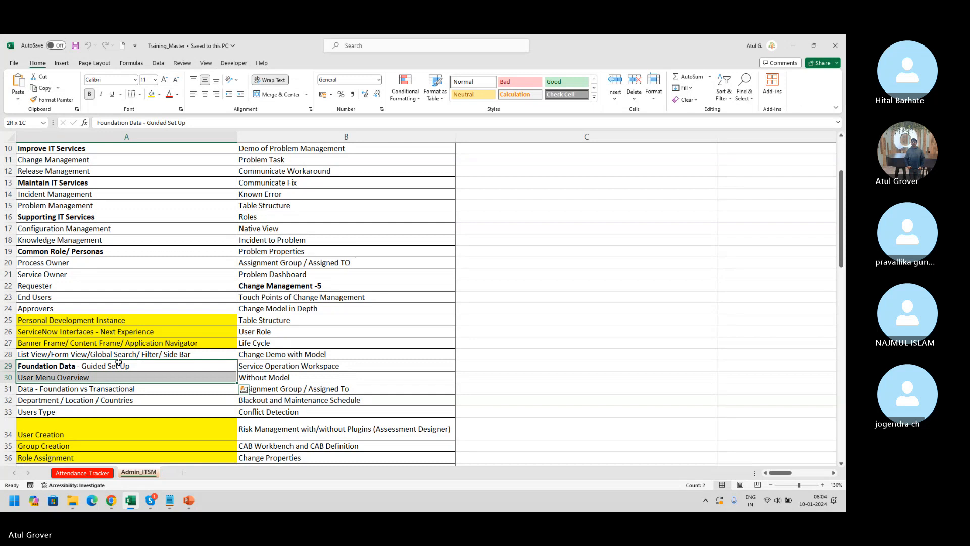
key("shift+Down")
key("shift+Down")
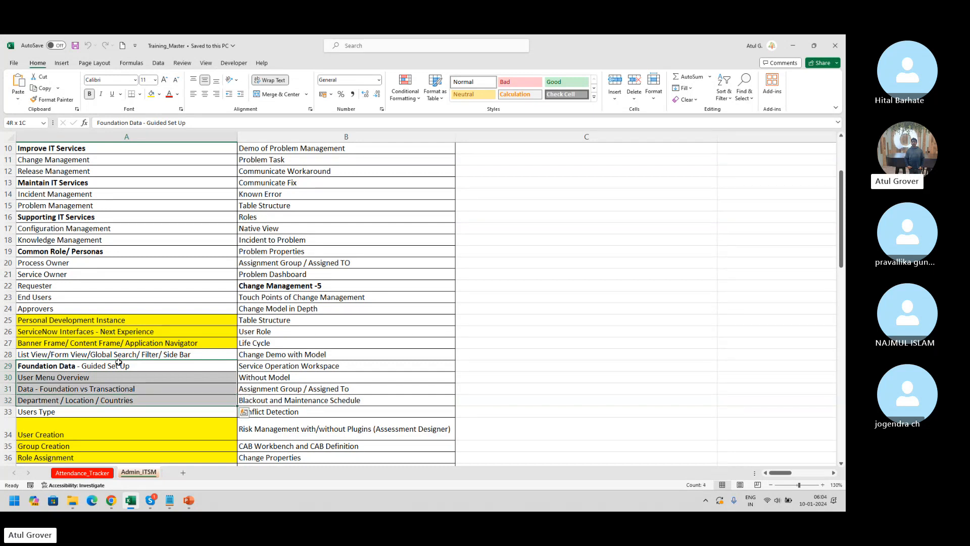
- Return to Guided Setup in Chrome, filter the navigator for "user a", and view User Administration's Countries list in a new browser tab
key("alt+Tab")
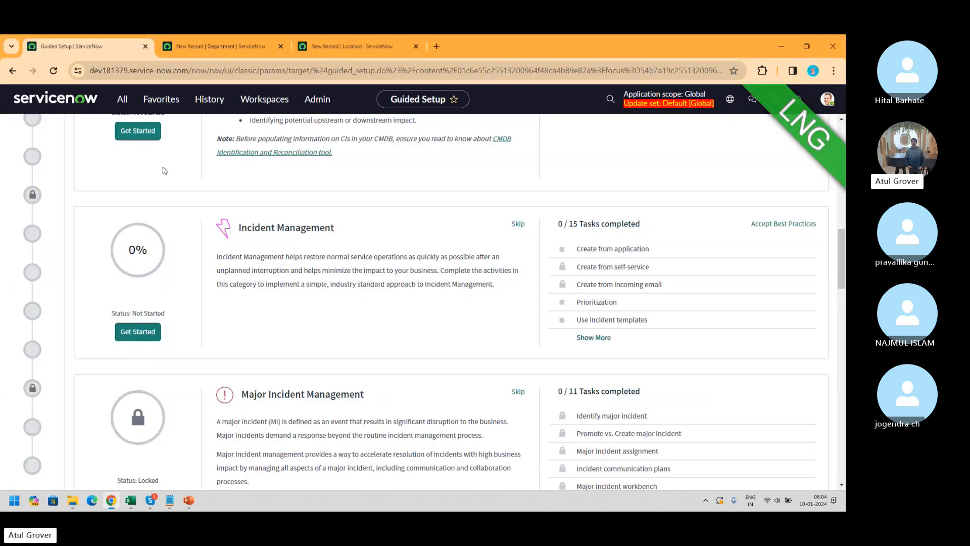
left_click(122, 100)
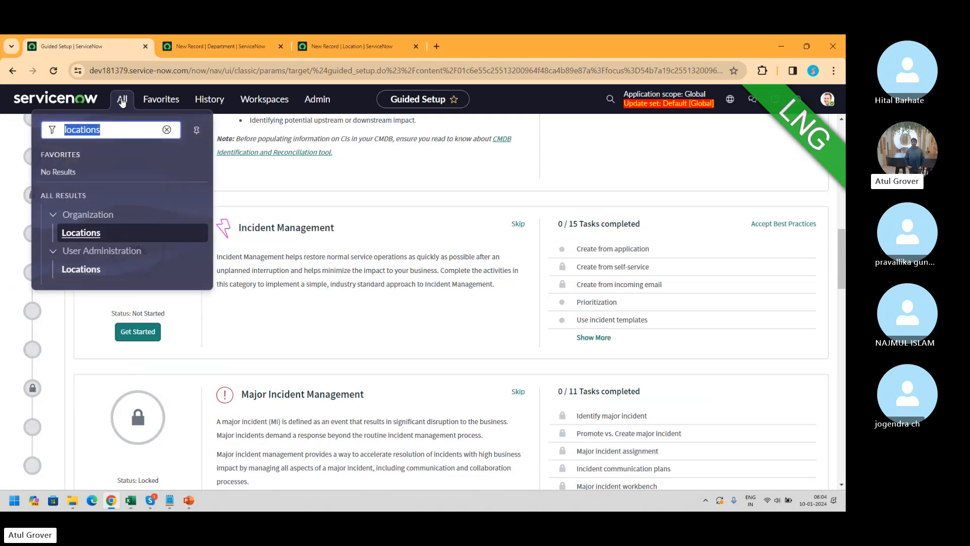
type("user a")
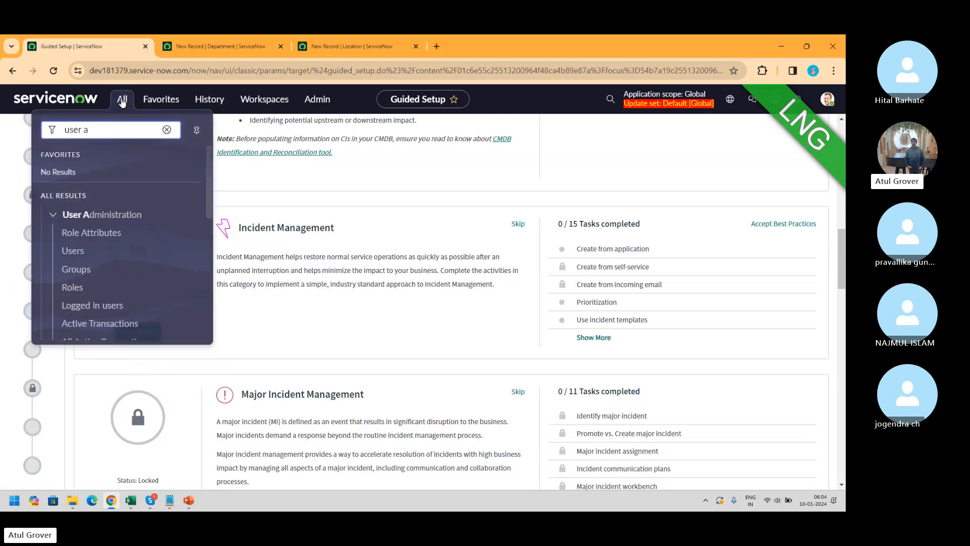
left_click(211, 171)
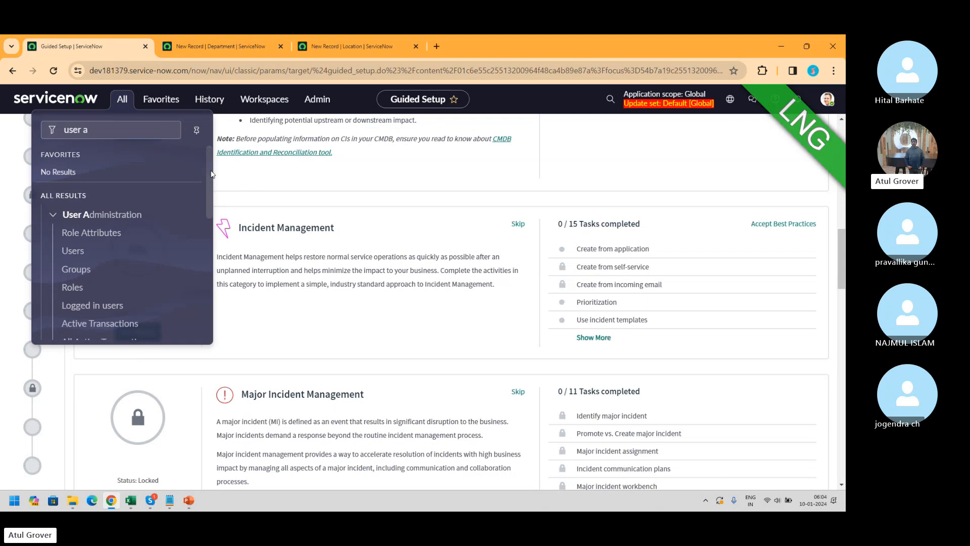
left_click_drag(212, 173, 212, 225)
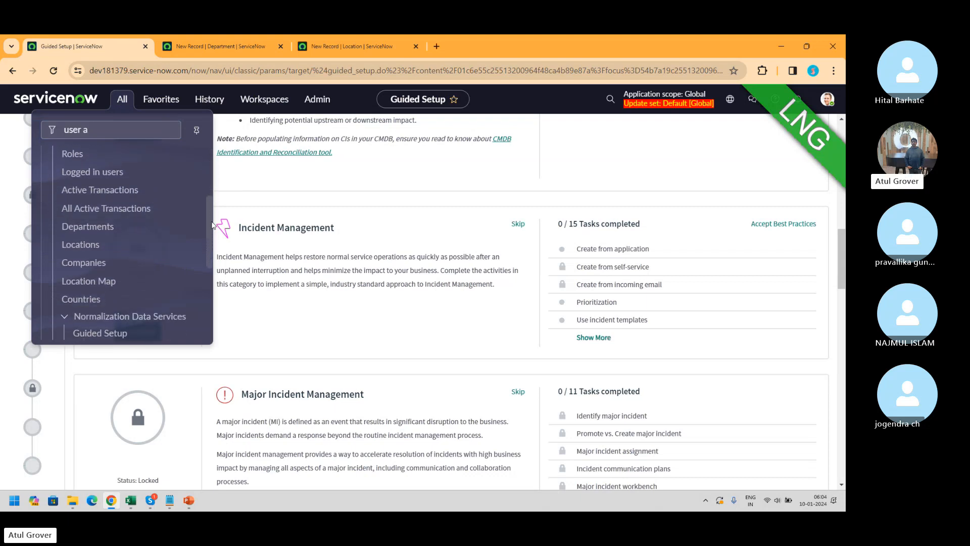
middle_click(84, 302)
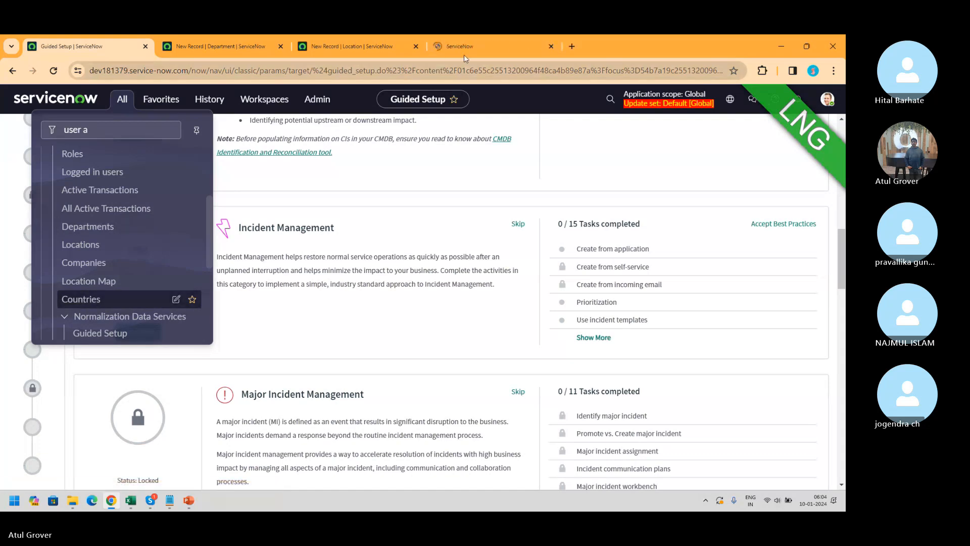
left_click(488, 46)
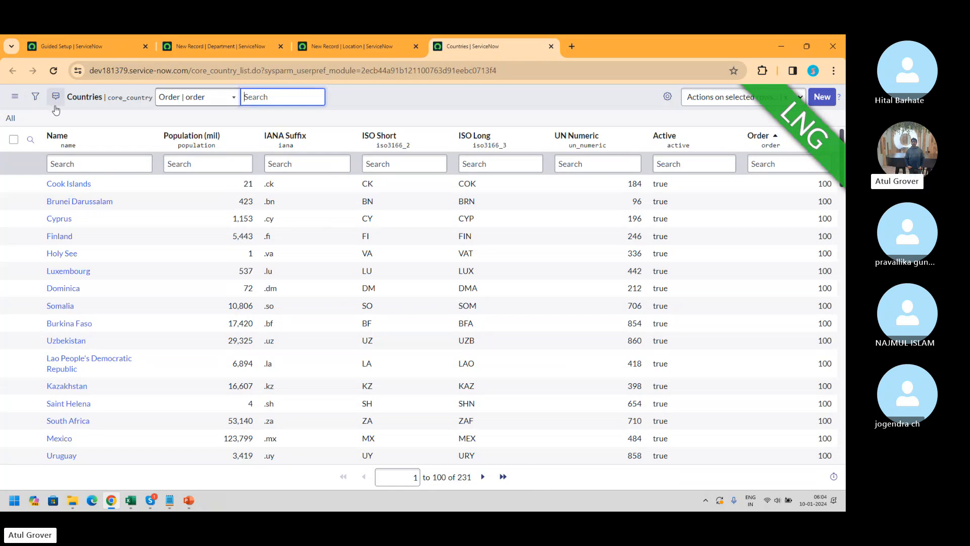
- Filter the Countries list by the name "india"
left_click(69, 157)
type("india")
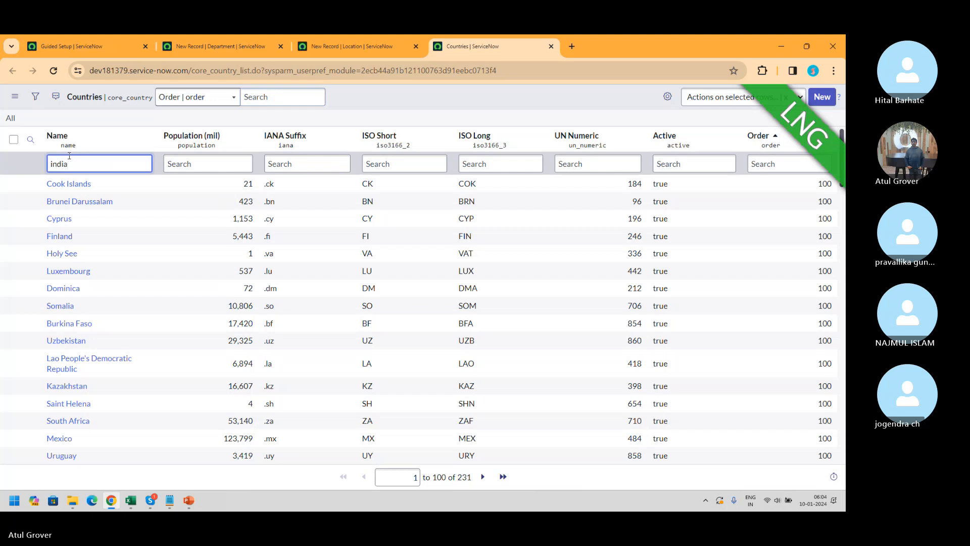
key("Return")
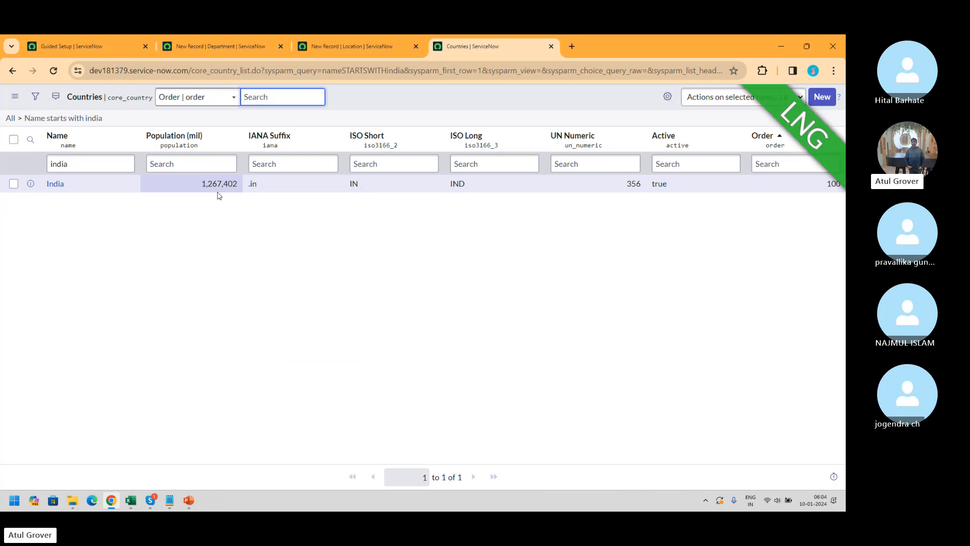
- Switch between the guided setup and the filtered Countries list, ending at the Foundation Data category in the guided setup
left_click(105, 49)
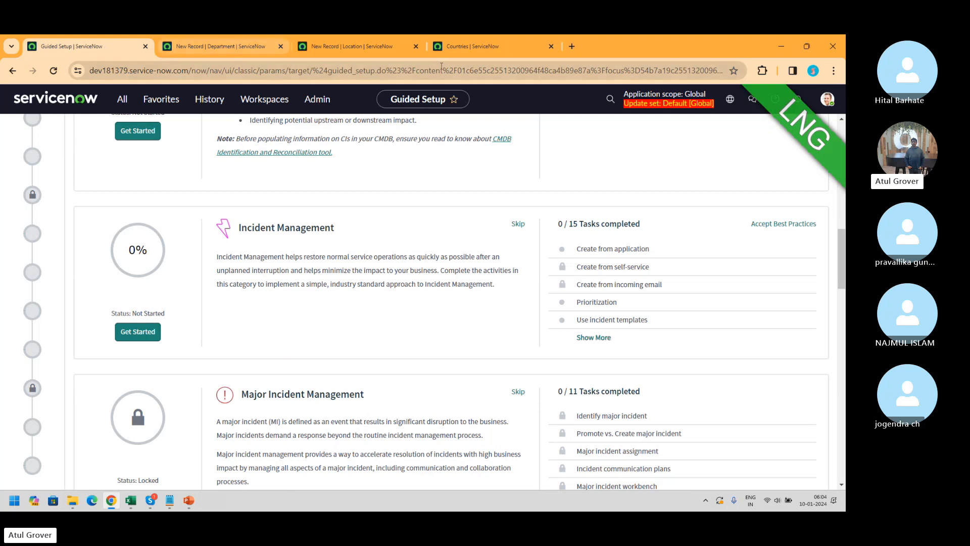
left_click(481, 49)
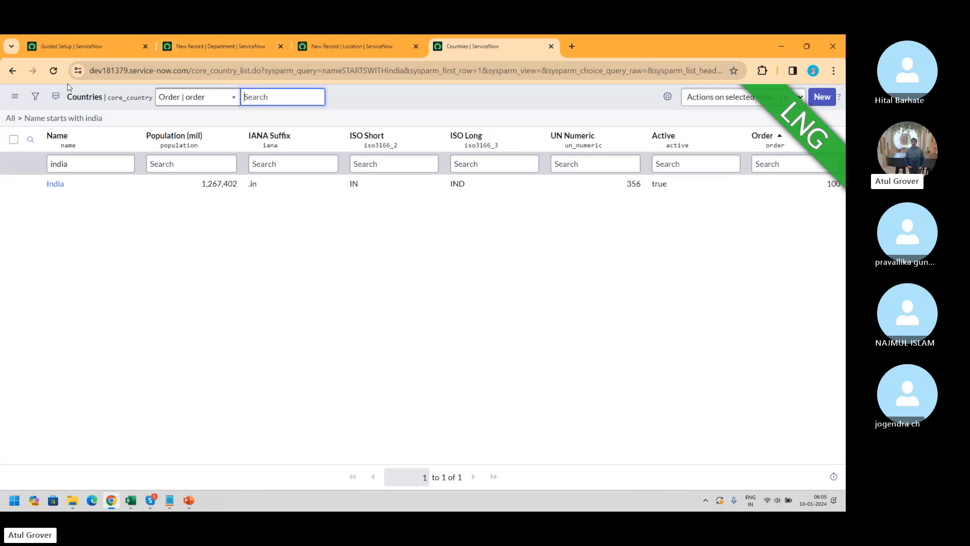
left_click(95, 41)
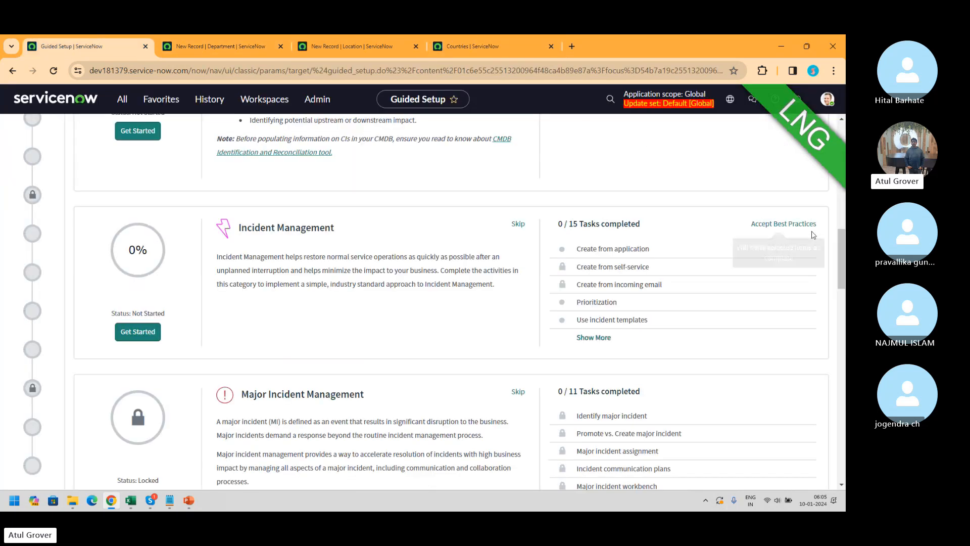
left_click_drag(842, 267, 842, 210)
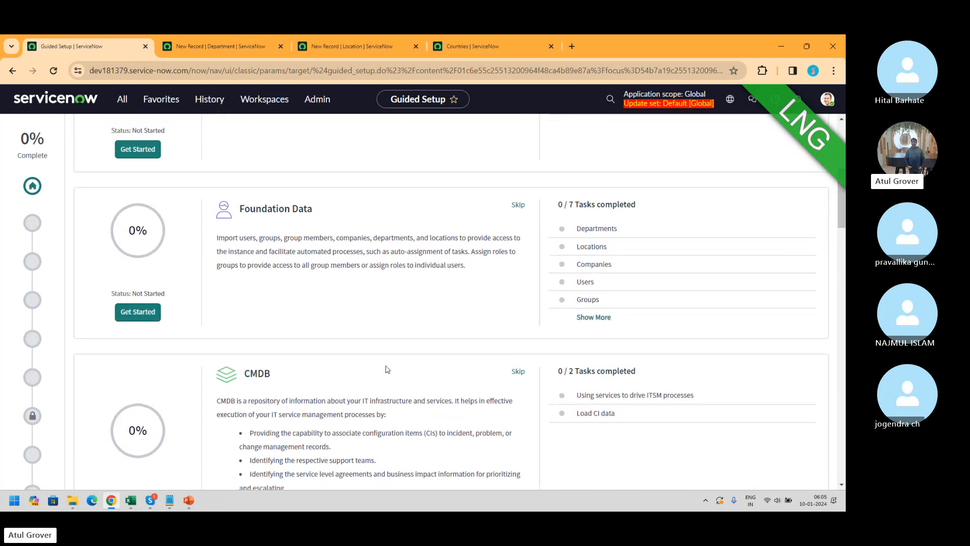
- Switch to the Foundation Data notes in Notepad and insert 13 blank lines above the existing text
left_click(170, 500)
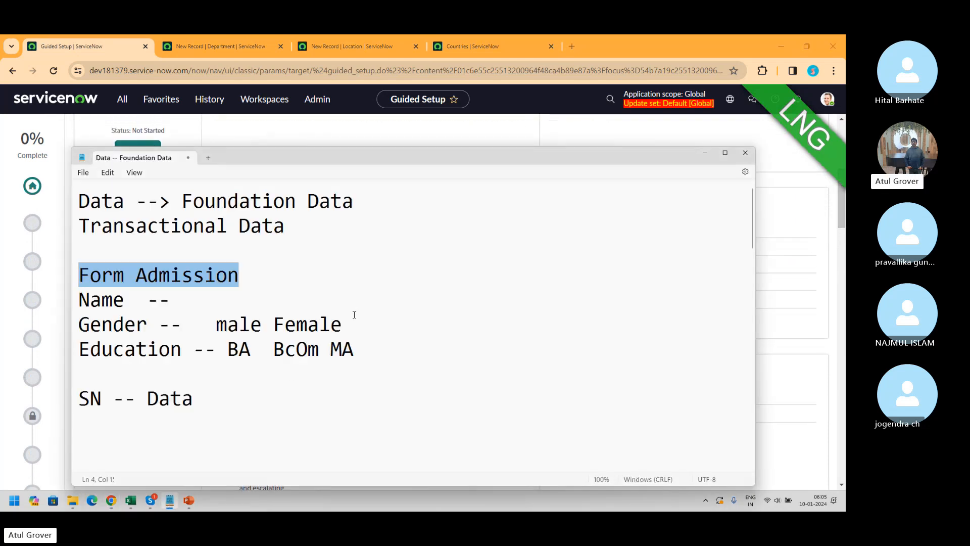
left_click(230, 397)
key("Up")
key("Up")
key("Up")
key("Up")
key("Up")
key("Up")
key("Up")
key("Up")
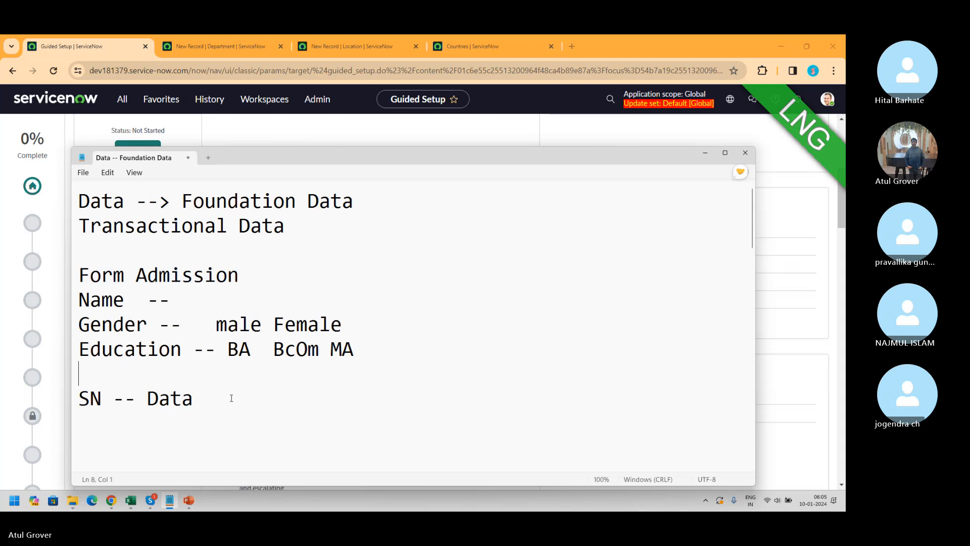
key("Left")
key("Left")
key("Left")
key("Left")
key("Left")
key("Left")
key("Left")
key("Left")
key("Left")
key("Left")
key("Left")
key("Return")
key("Return")
key("Return")
key("Return")
key("Return")
key("Return")
key("Return")
key("Return")
key("Return")
key("Return")
key("Return")
key("Return")
key("Return")
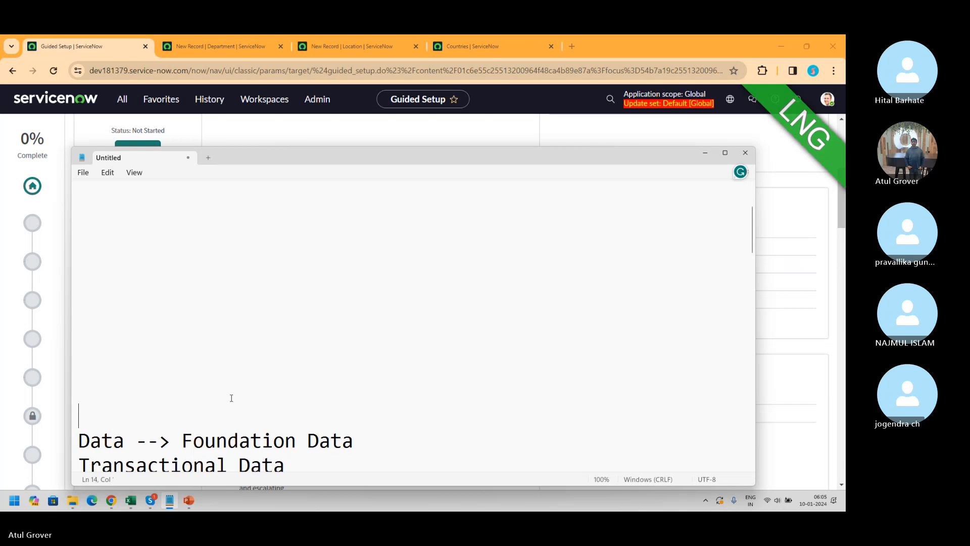
- Write "User" and "Company" with a gap between them on the first line of the notes
key("ctrl+Home")
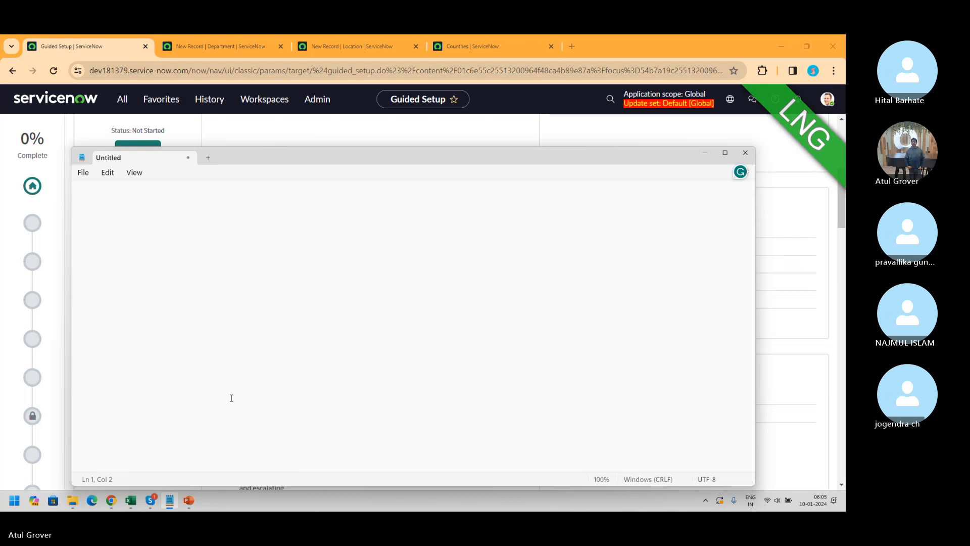
type("User ")
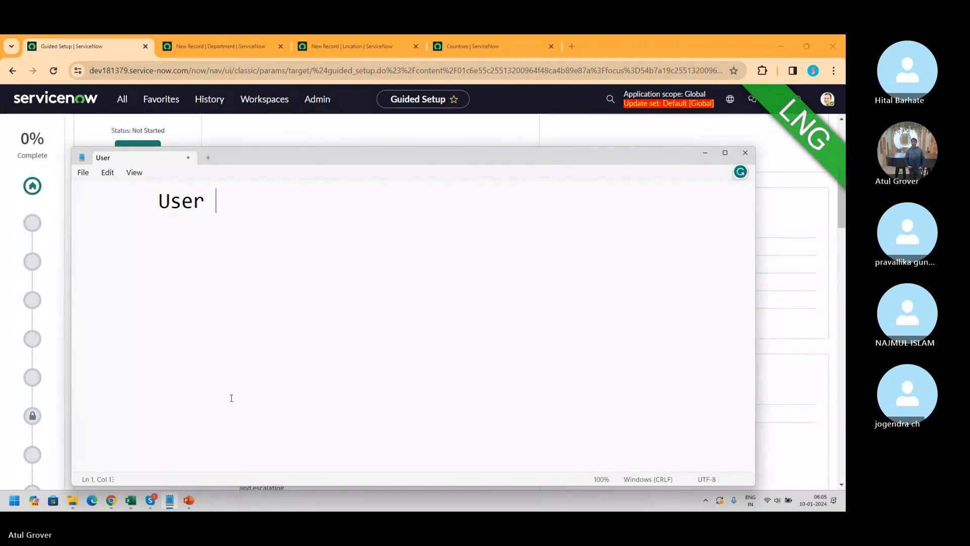
type("   Compan")
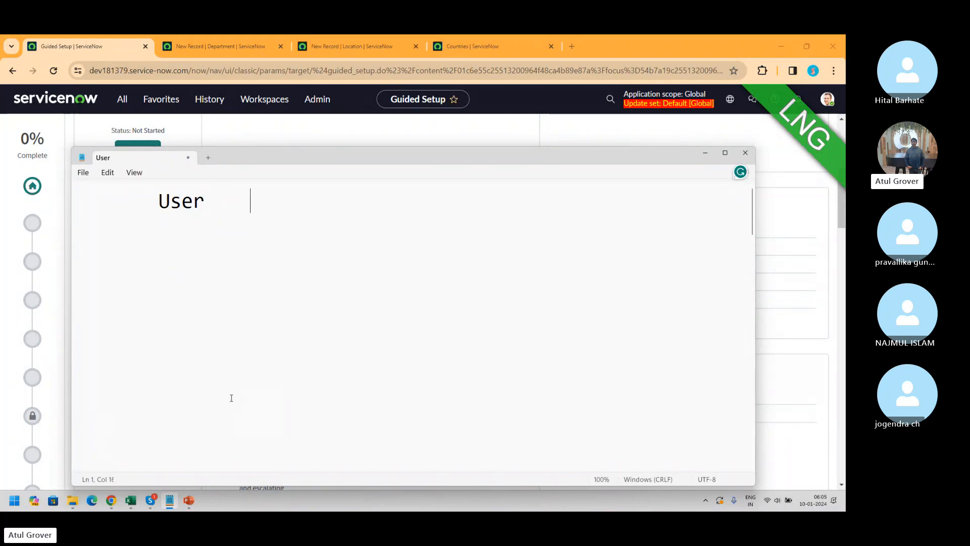
type("y")
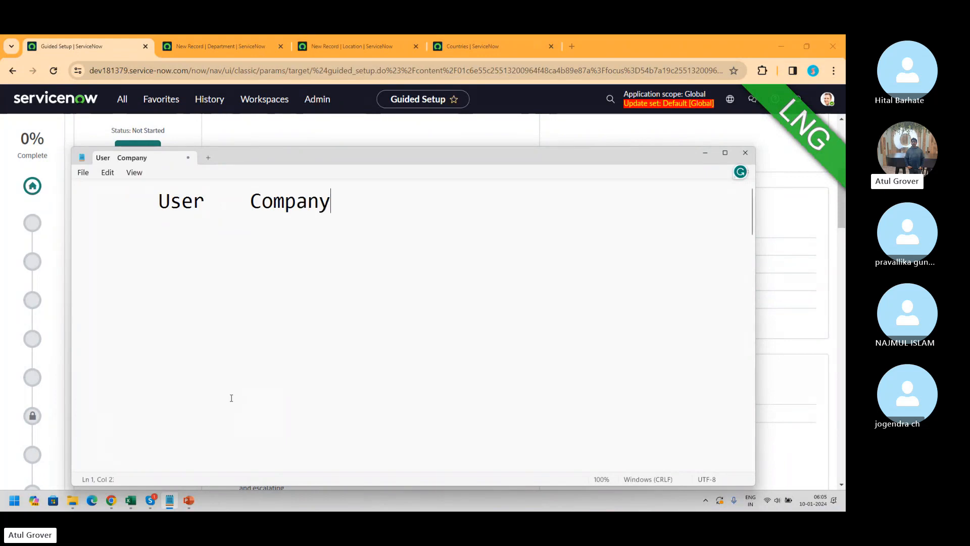
- Add "Department" on the second line, aligned under Company
key("Return")
key("BackSpace")
key("BackSpace")
key("BackSpace")
key("BackSpace")
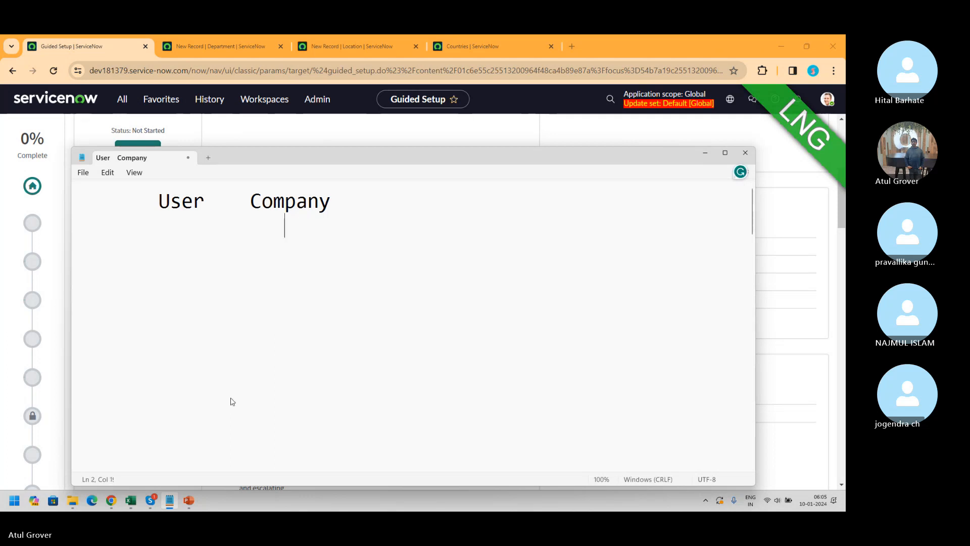
type("Dape")
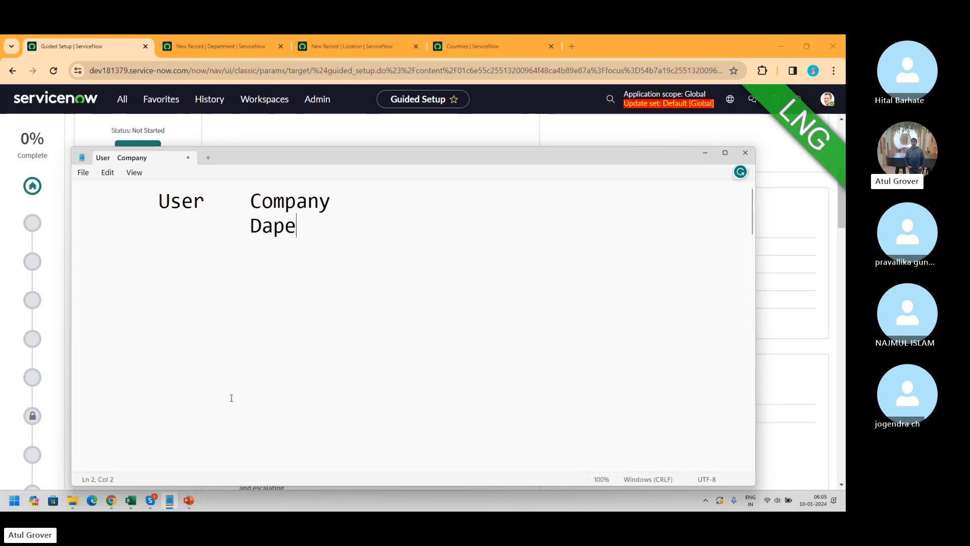
key("BackSpace")
key("BackSpace")
key("BackSpace")
type("epartment")
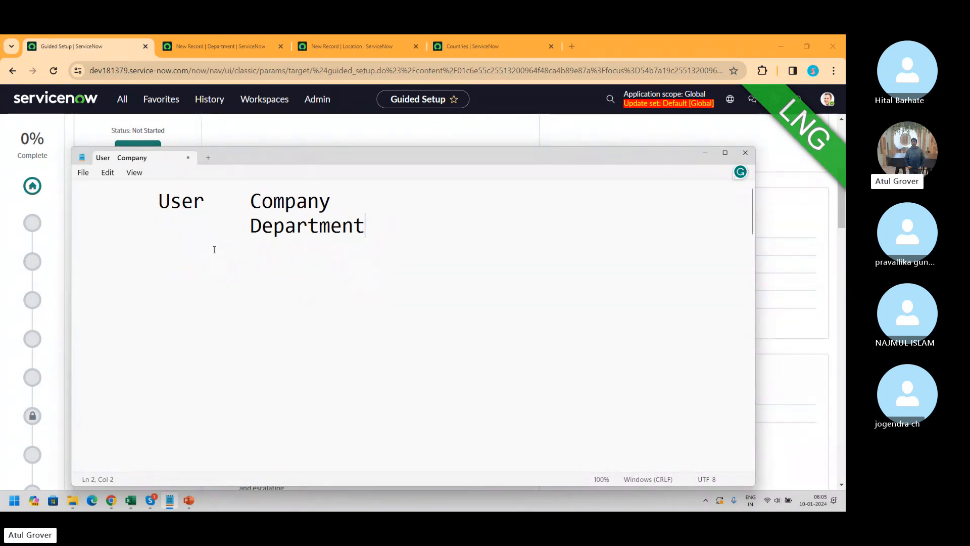
- Check the Skype call window and return to the Notepad notes
key("alt+Tab")
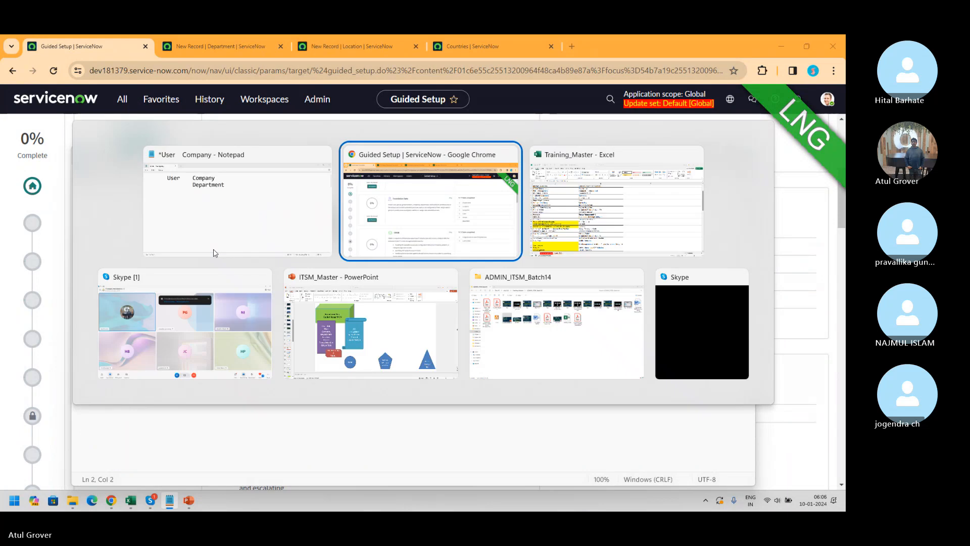
key("alt+Tab")
key("alt+Tab")
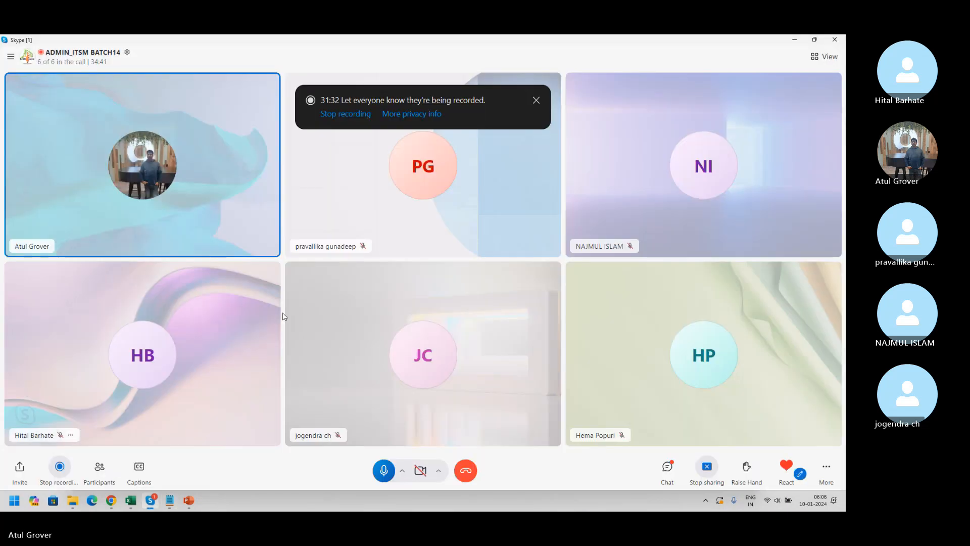
left_click(171, 505)
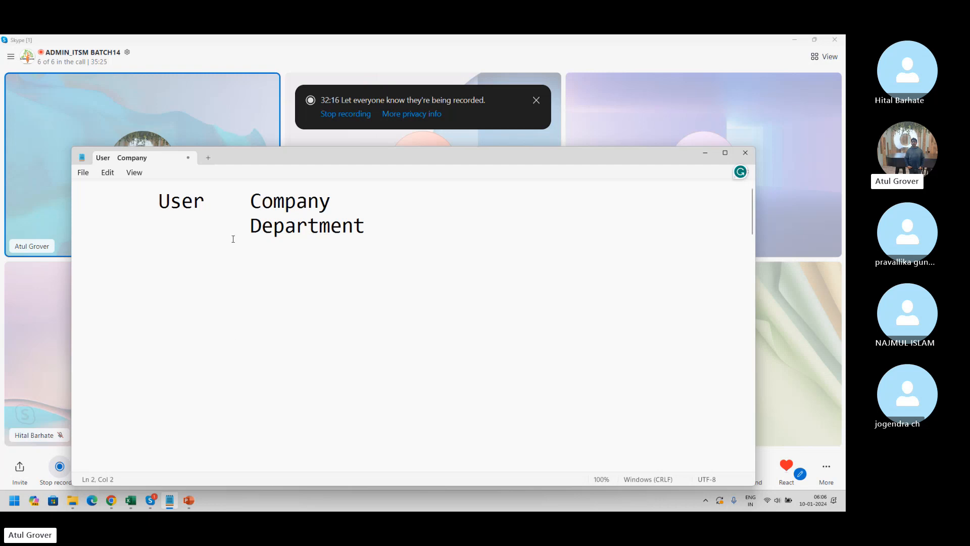
- Link the user to the company by changing the first line to "User1------1Company"
left_click(213, 203)
type("------")
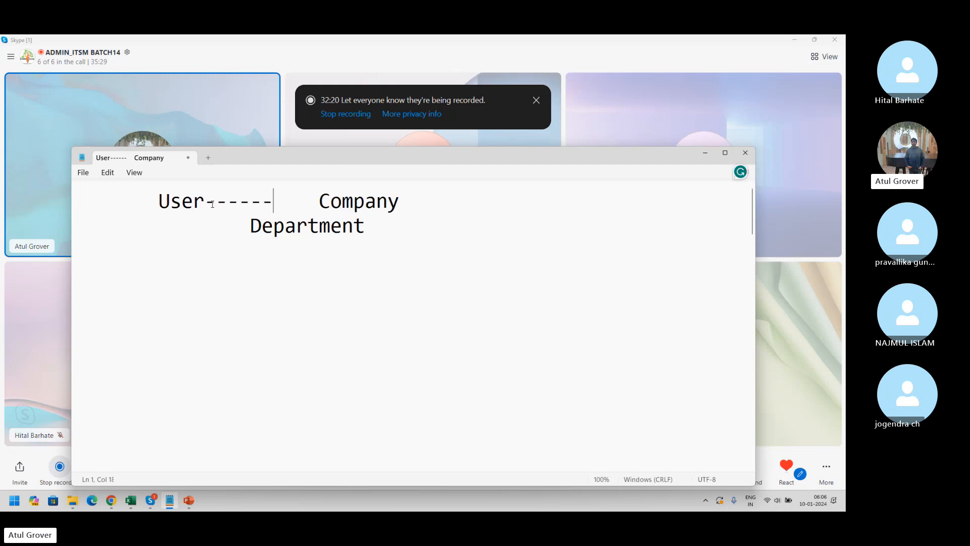
key("Delete")
key("Delete")
key("Delete")
key("Delete")
type("1")
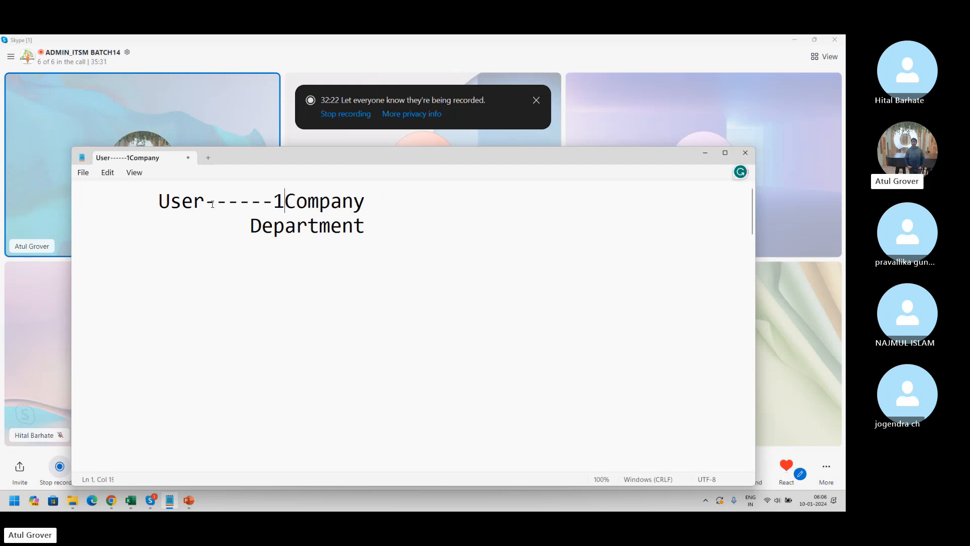
left_click(212, 203)
key("Right")
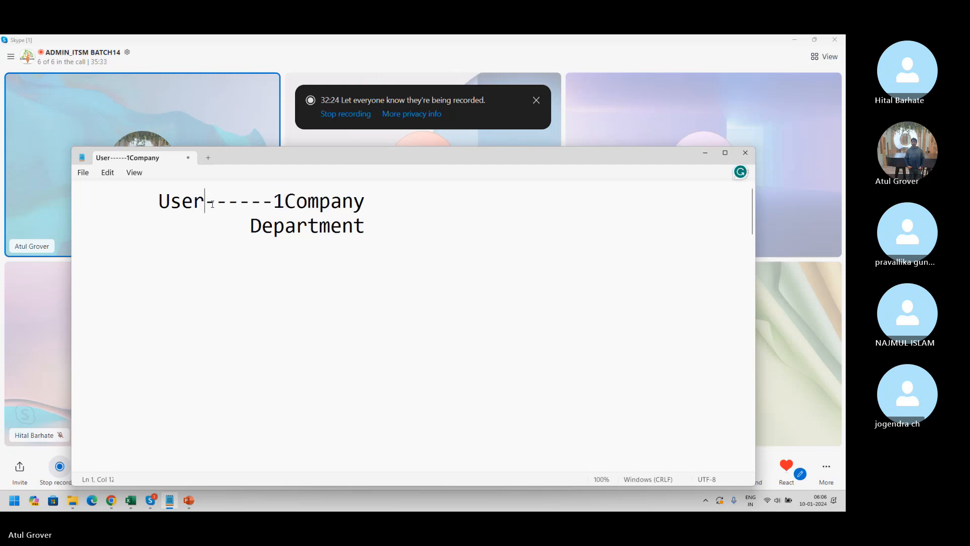
type("1")
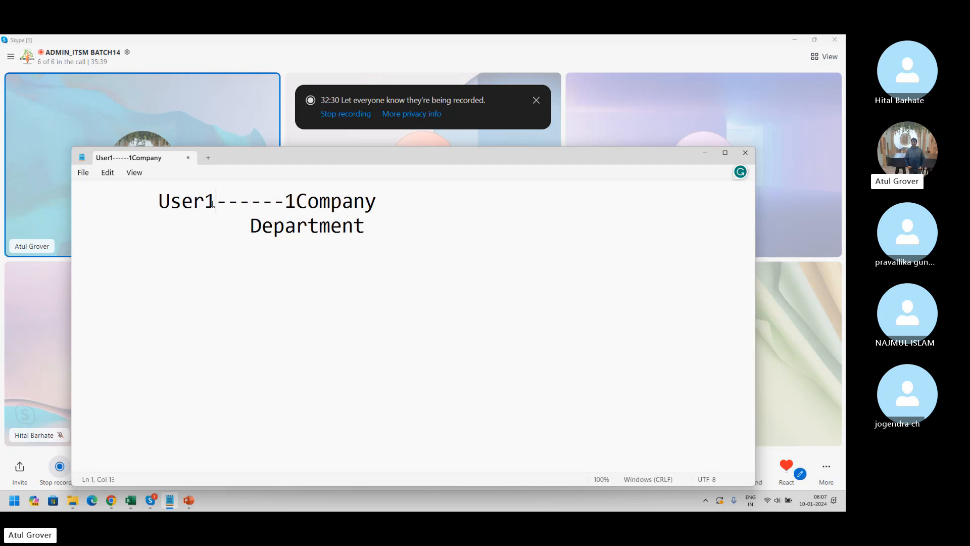
- Prefix Department with "1" and write "1 loction" on the third line
left_click(243, 226)
type("1")
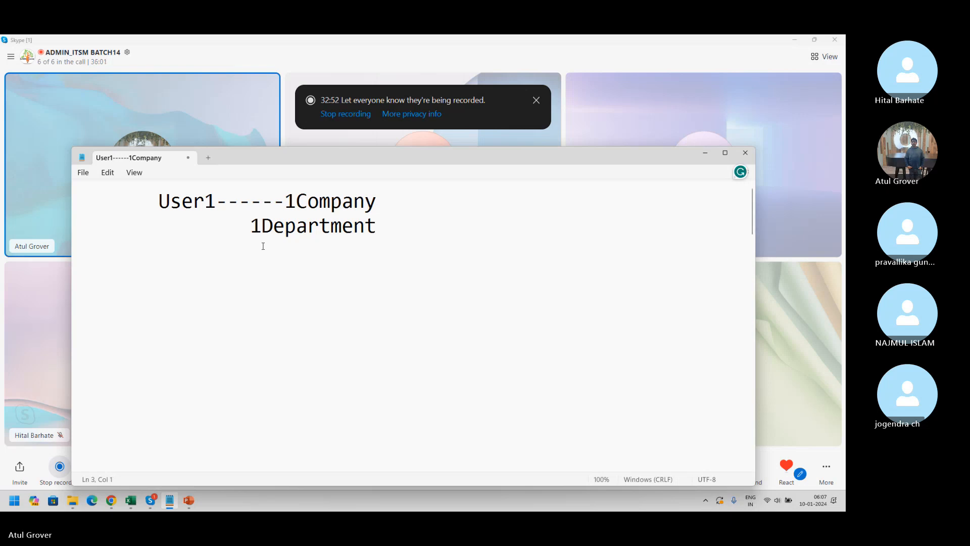
type("1 loatoon")
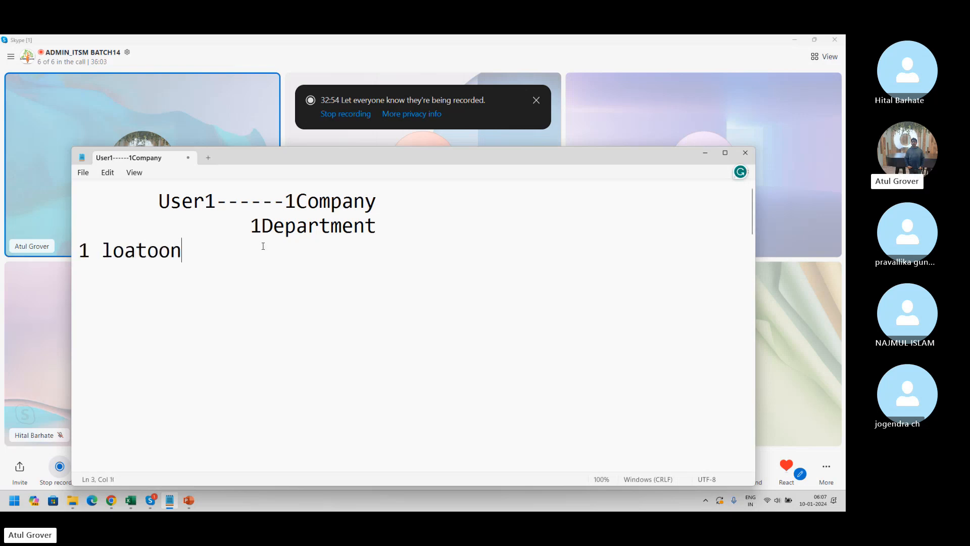
key("BackSpace")
key("BackSpace")
key("BackSpace")
key("BackSpace")
key("BackSpace")
type("c")
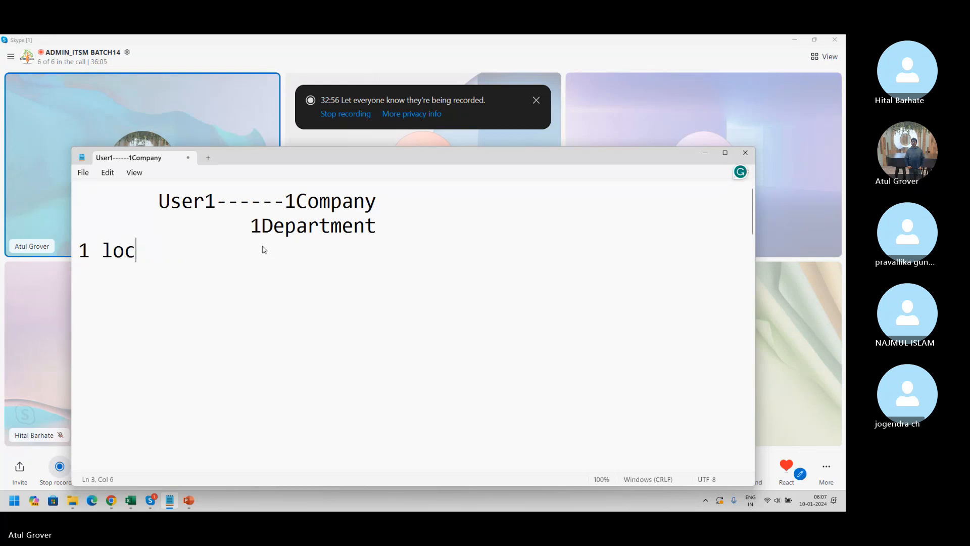
type("tion")
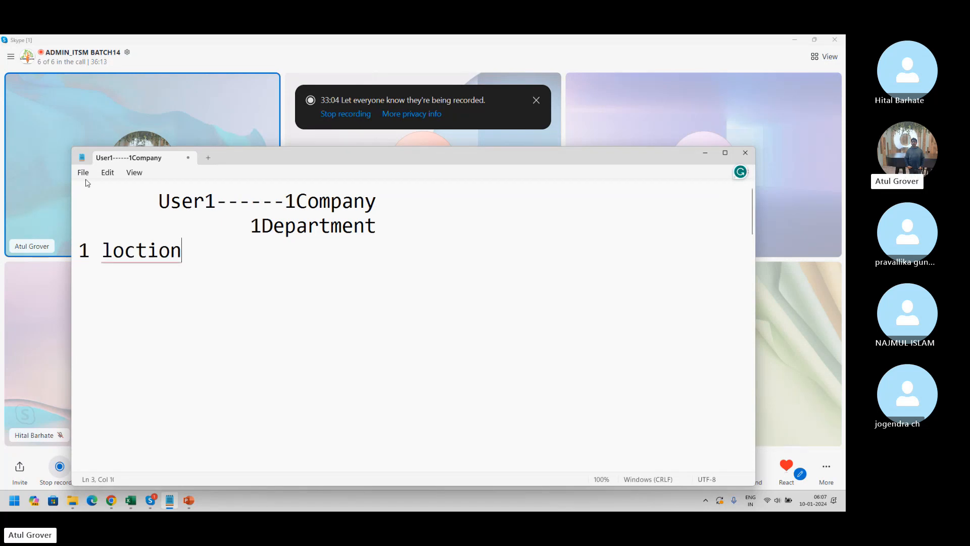
- Move 1Company onto its own line and write "N Group" after "User1------"
left_click(83, 195)
key("Return")
left_click(313, 202)
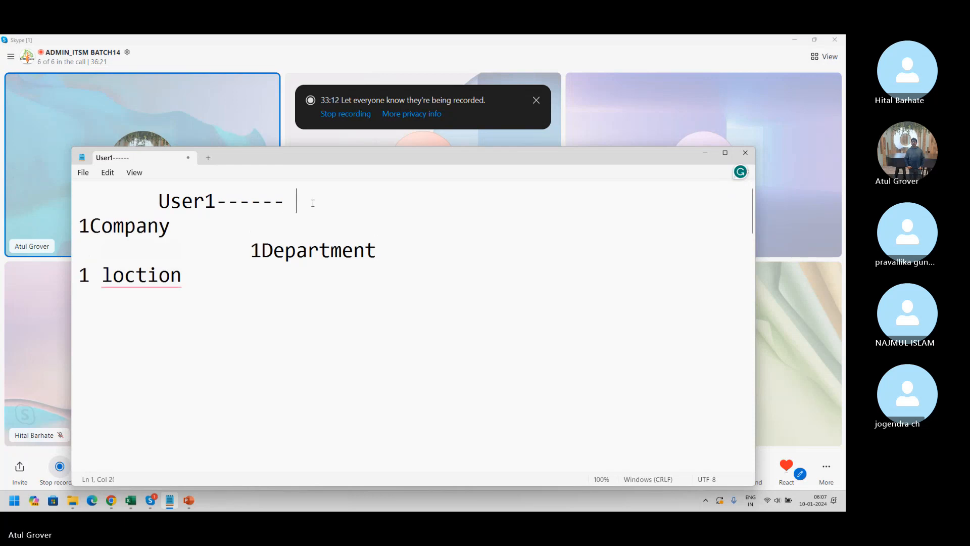
type("N Group")
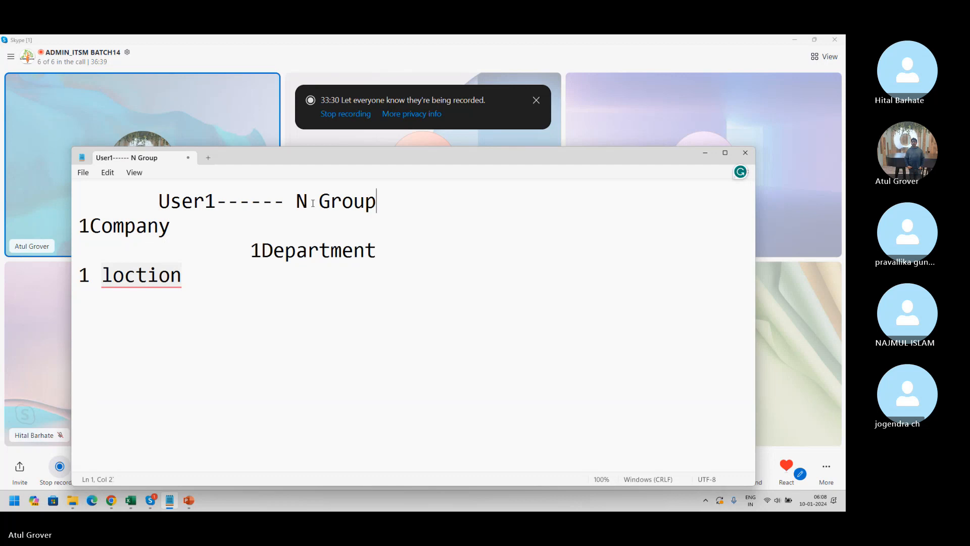
- Check the Skype call window, return to the Notepad notes and append "-- User" after N Group
key("alt+Tab")
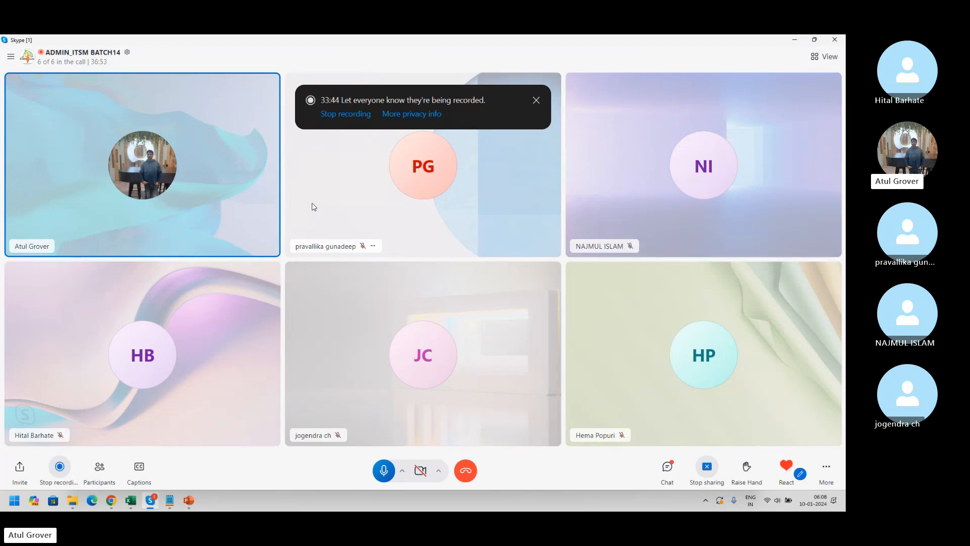
key("alt+Tab")
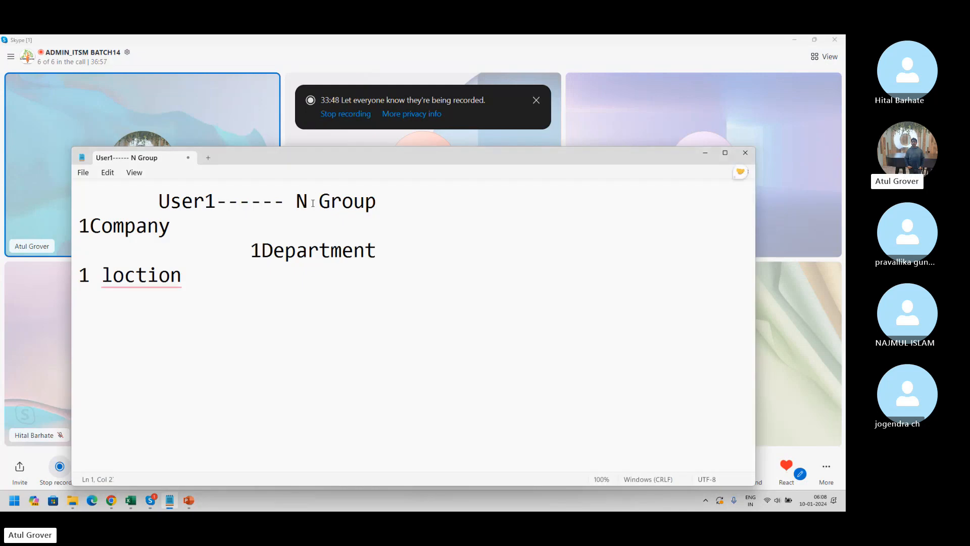
left_click(312, 203)
left_click(394, 207)
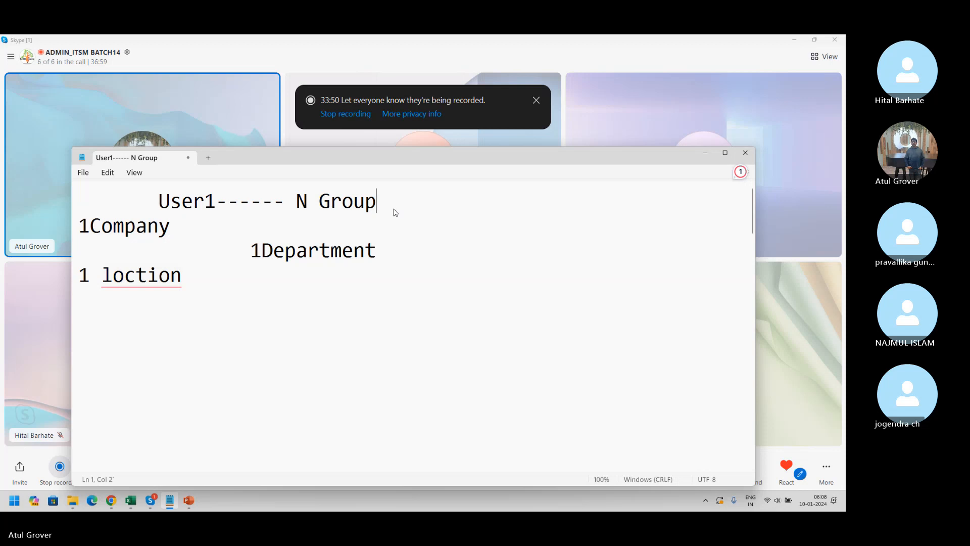
type("-- Usere")
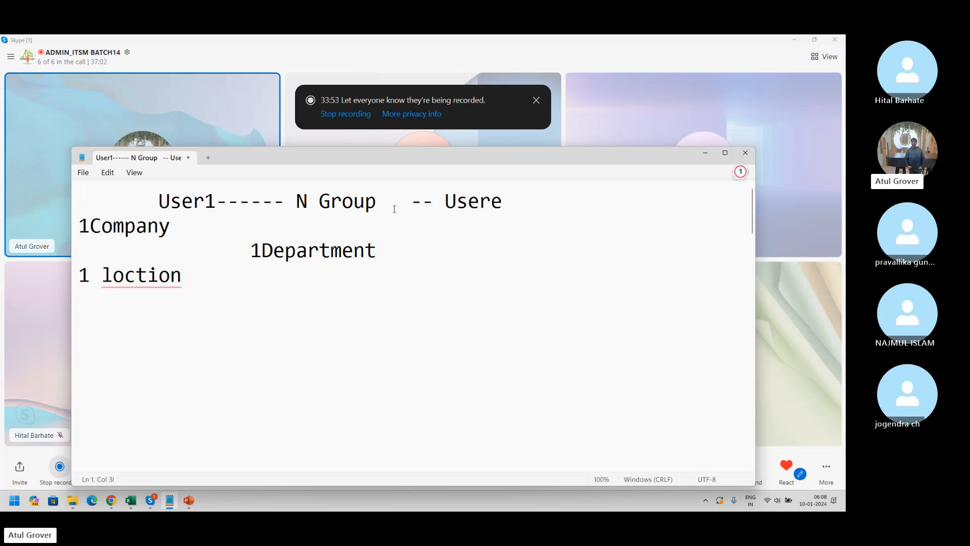
key("BackSpace")
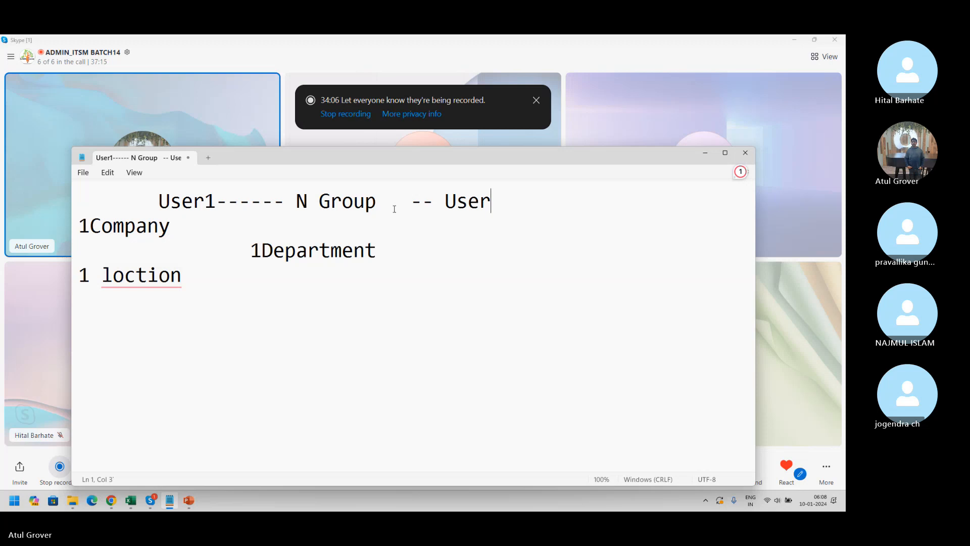
- Open Paint with a blank canvas
key("super")
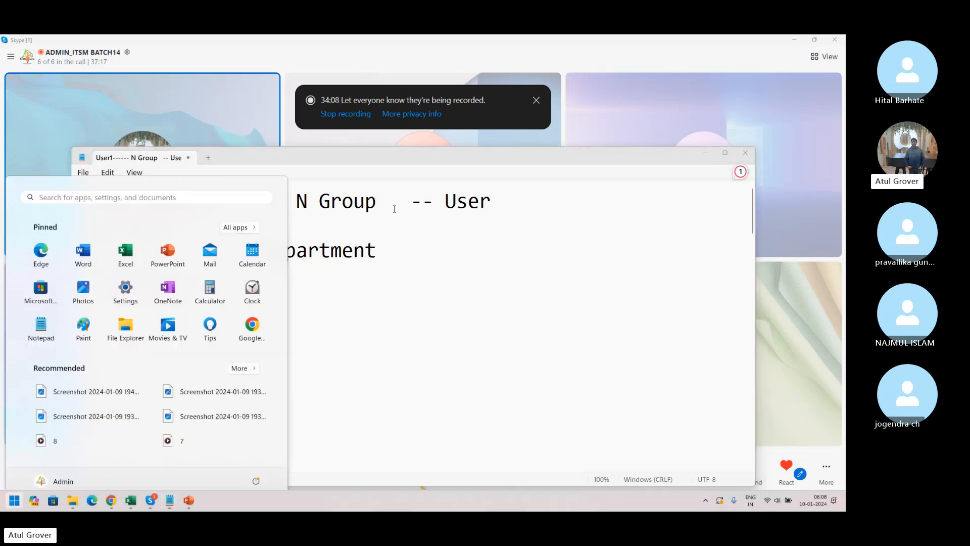
type("pait")
key("Return")
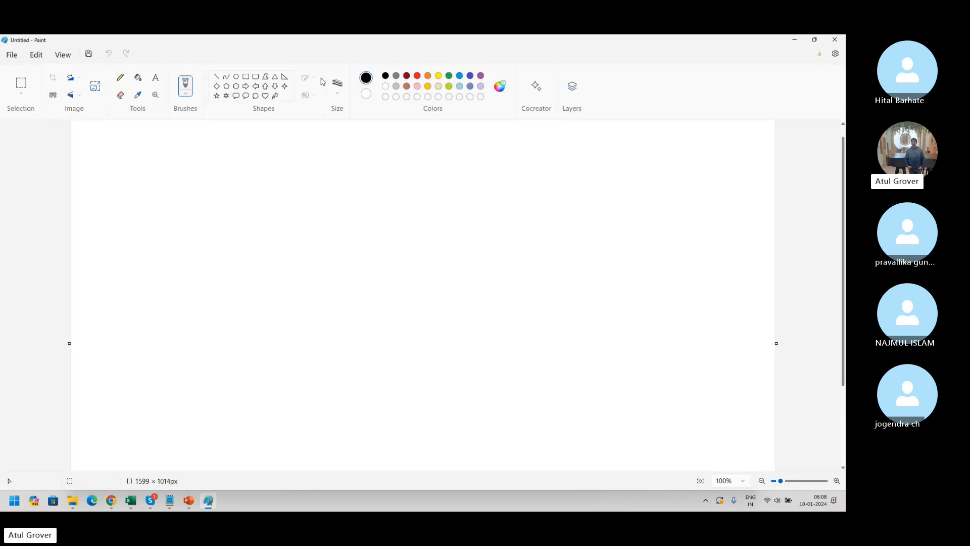
left_click(246, 76)
mouse_move(349, 250)
left_mouse_down()
mouse_move(409, 301)
mouse_move(461, 295)
left_mouse_up()
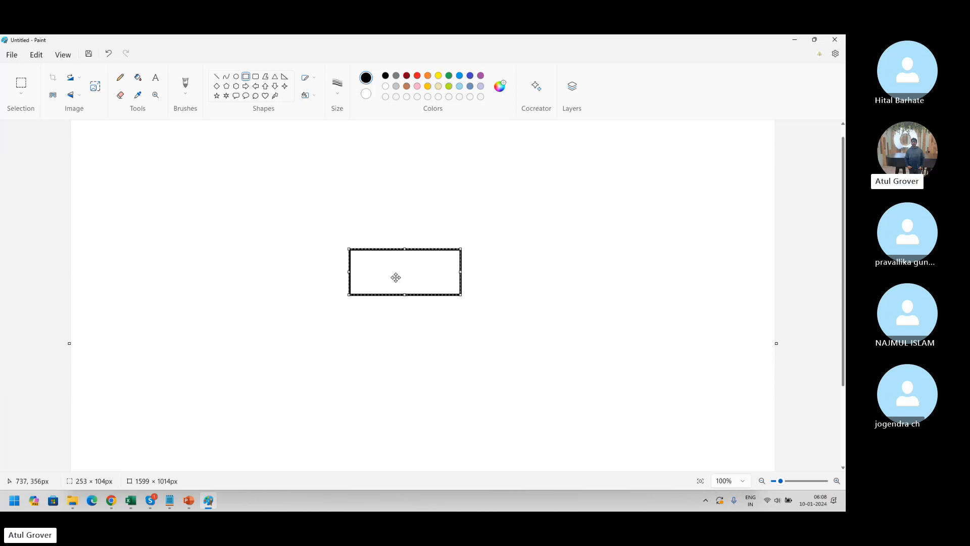
key("ctrl+z")
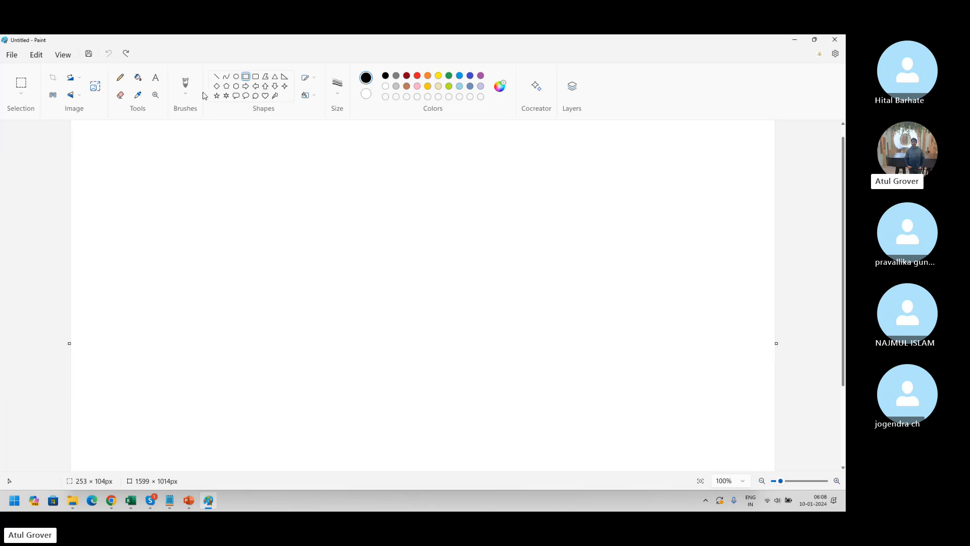
- Add the text label "User" on the blank canvas, in a text box about 299 × 68 px
left_click(155, 78)
left_click(284, 214)
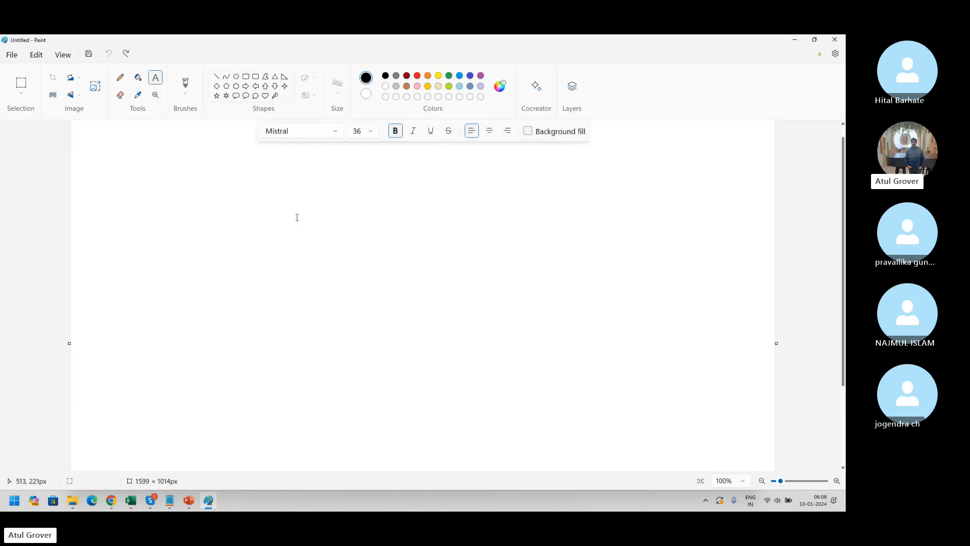
left_click_drag(297, 217, 395, 243)
type("User")
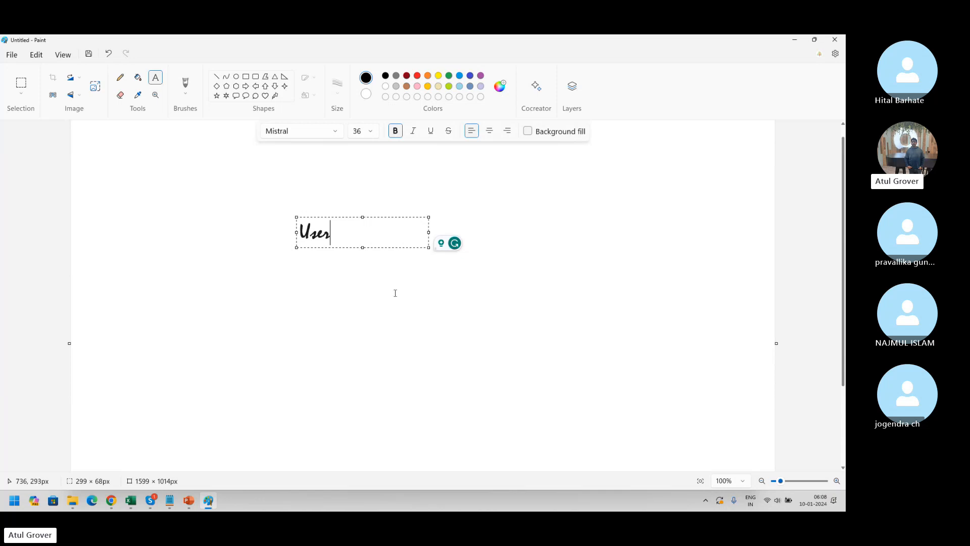
left_click(393, 331)
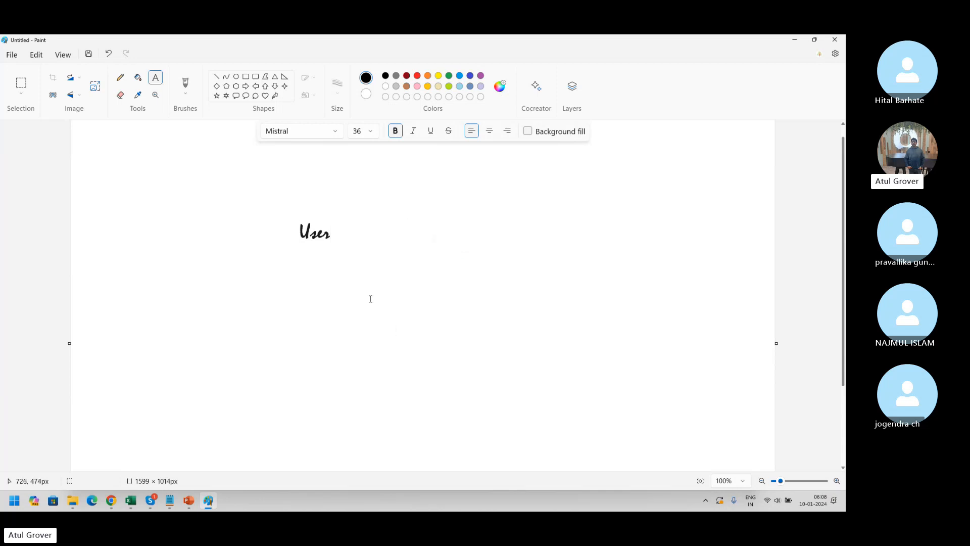
- Draw a black line rising from User, about 194 × 79 px, and add the text label "Company" at its end
left_click(216, 77)
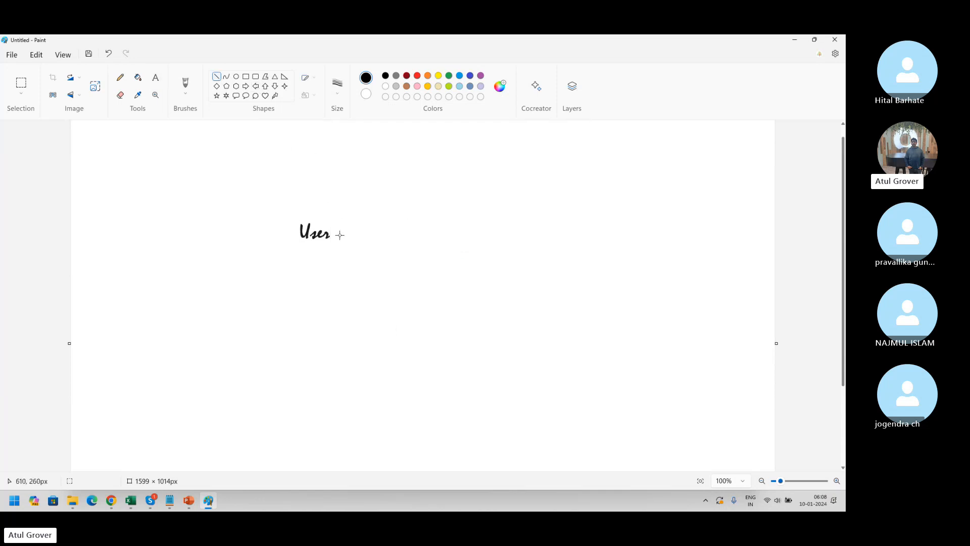
left_click_drag(335, 233, 422, 200)
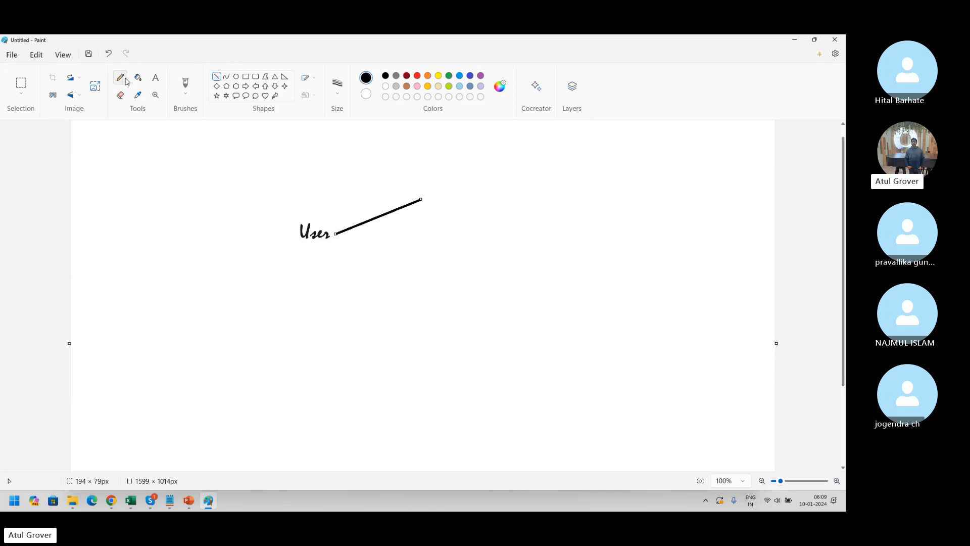
left_click(156, 78)
left_click(428, 186)
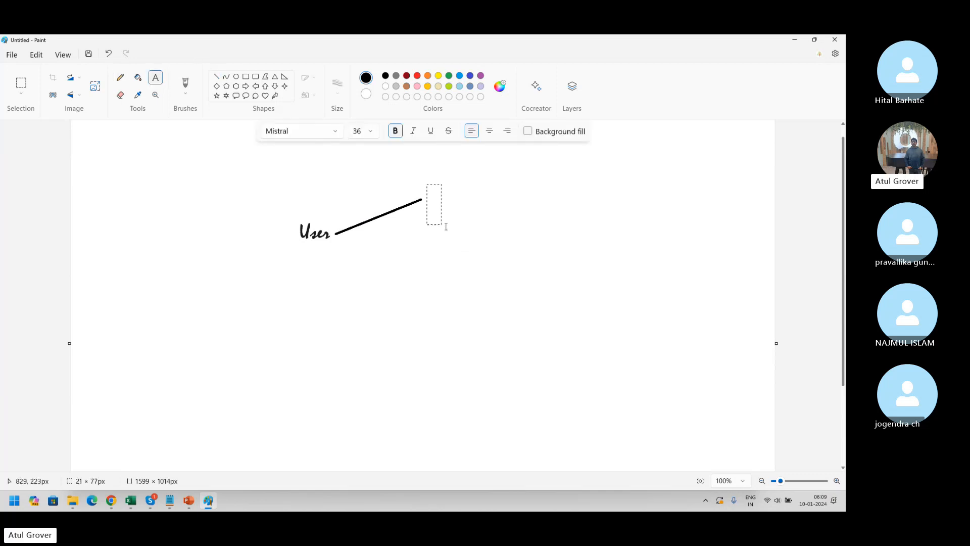
left_click_drag(445, 226, 519, 212)
type("C")
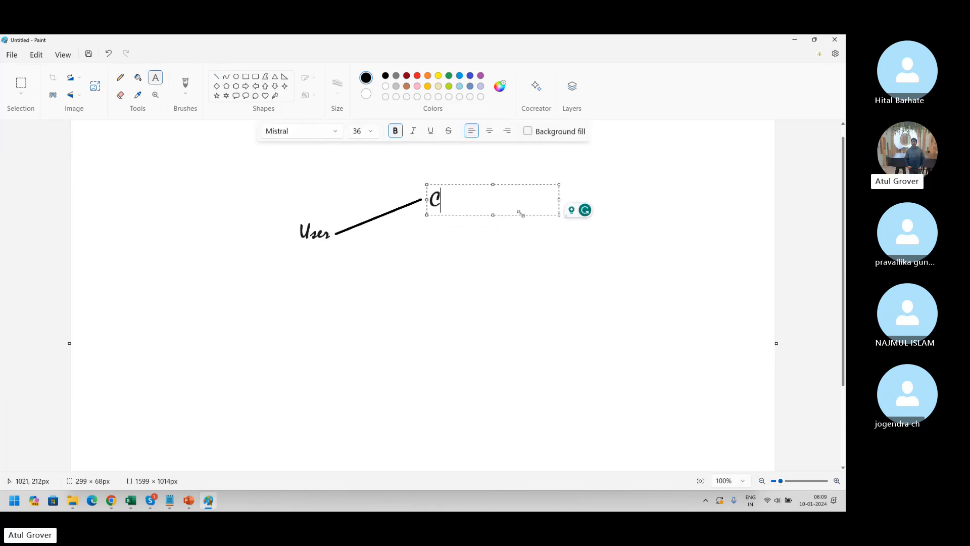
type("ompany")
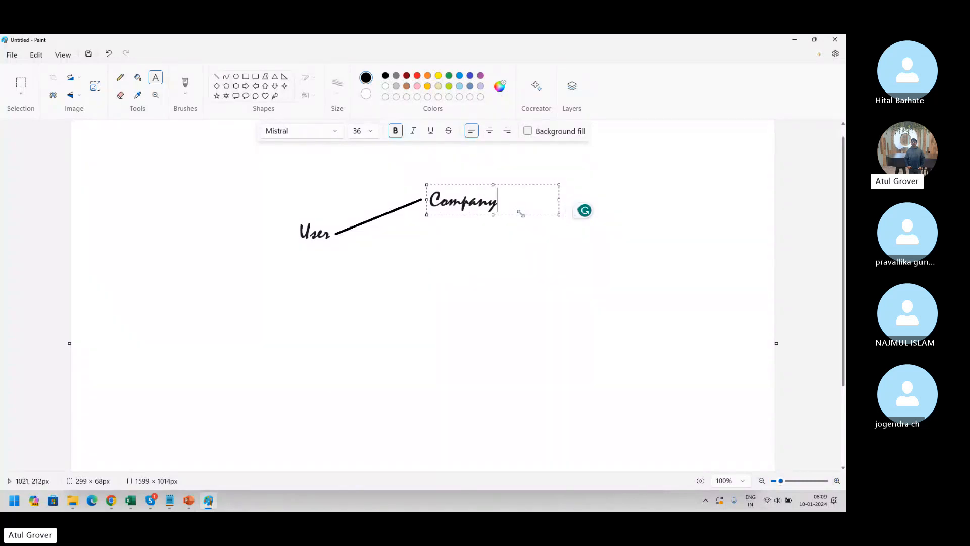
left_click(348, 222)
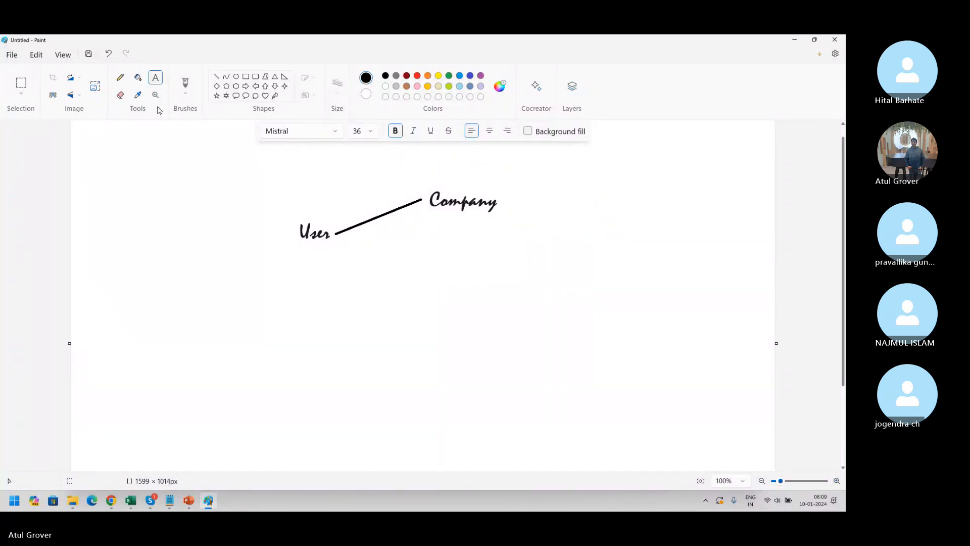
- Add the text label "Dep" below Company and connect it to User with a black line about 208 × 52 px
left_click_drag(433, 238, 566, 268)
type("De")
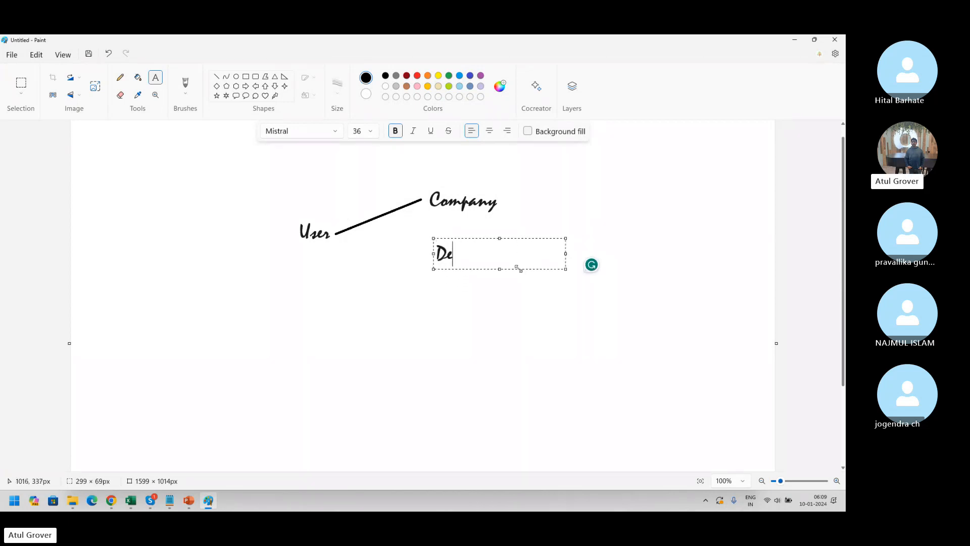
type("p")
left_click(314, 288)
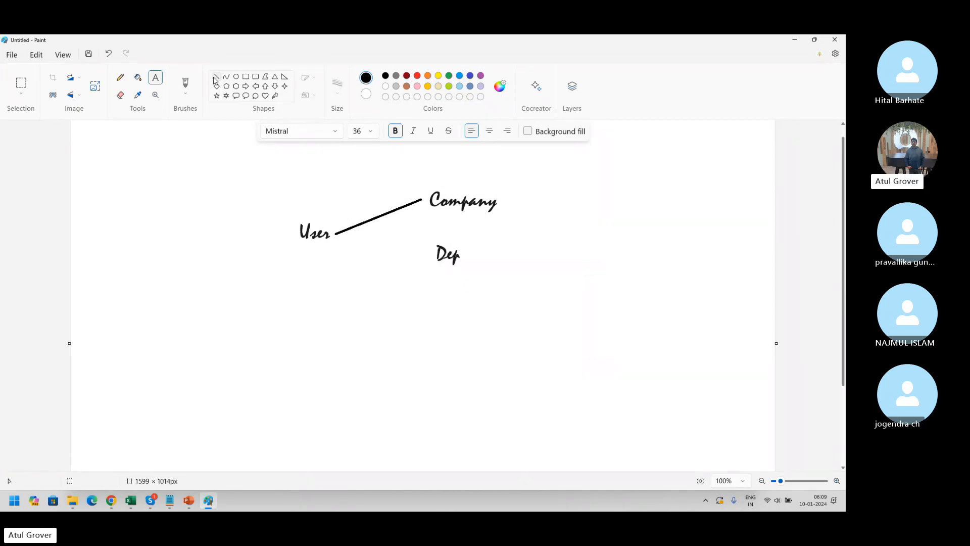
left_click(216, 77)
left_click_drag(336, 234, 430, 258)
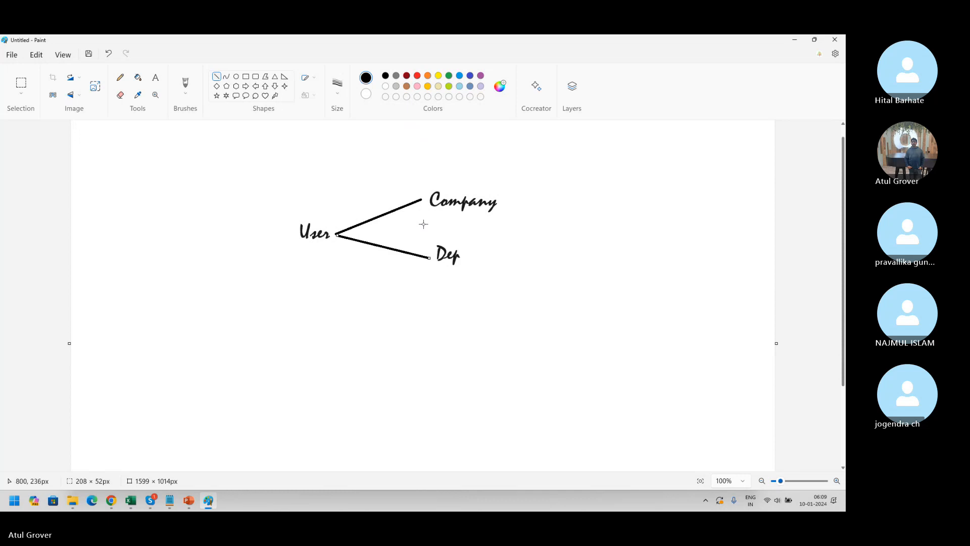
- Add the black text label "Groups" below User and connect the two labels with a blue line
left_click(155, 77)
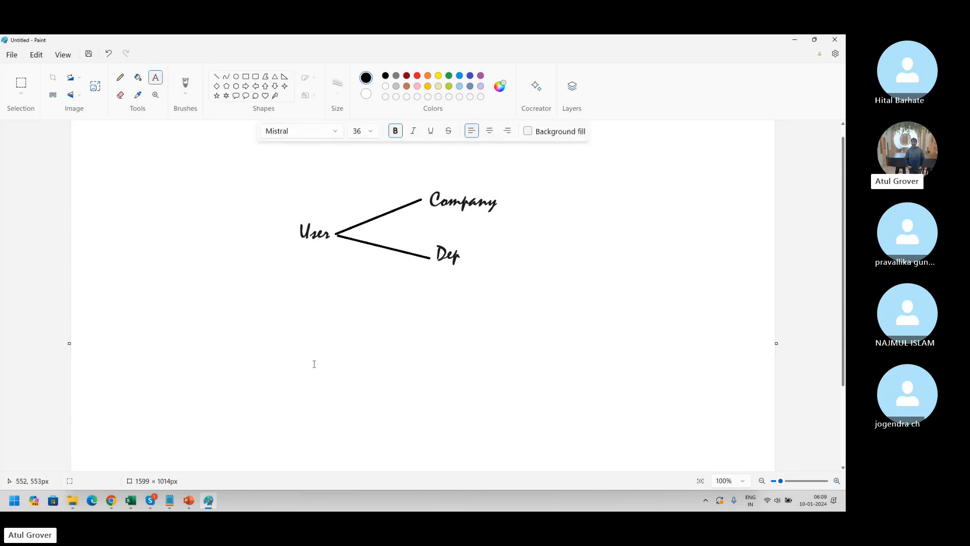
left_click_drag(252, 323, 383, 351)
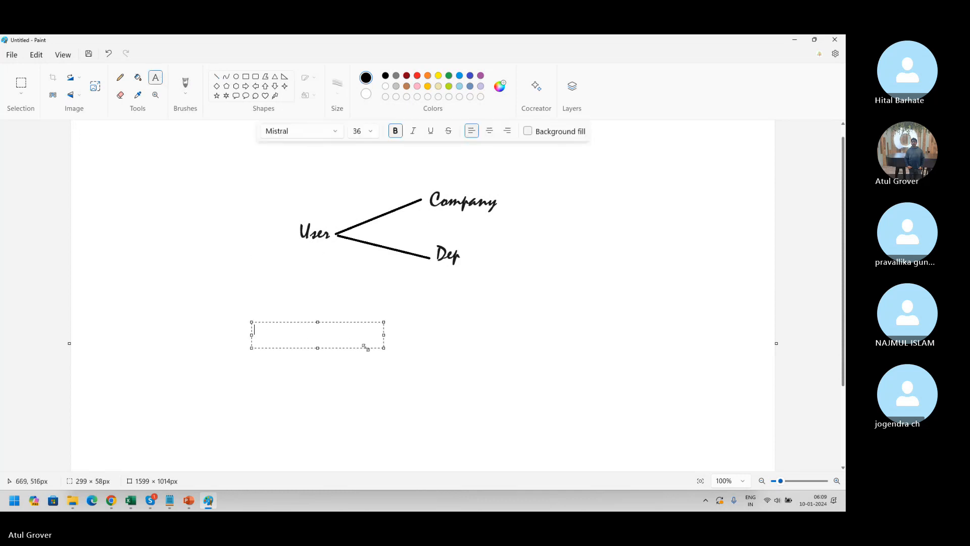
type("Groups")
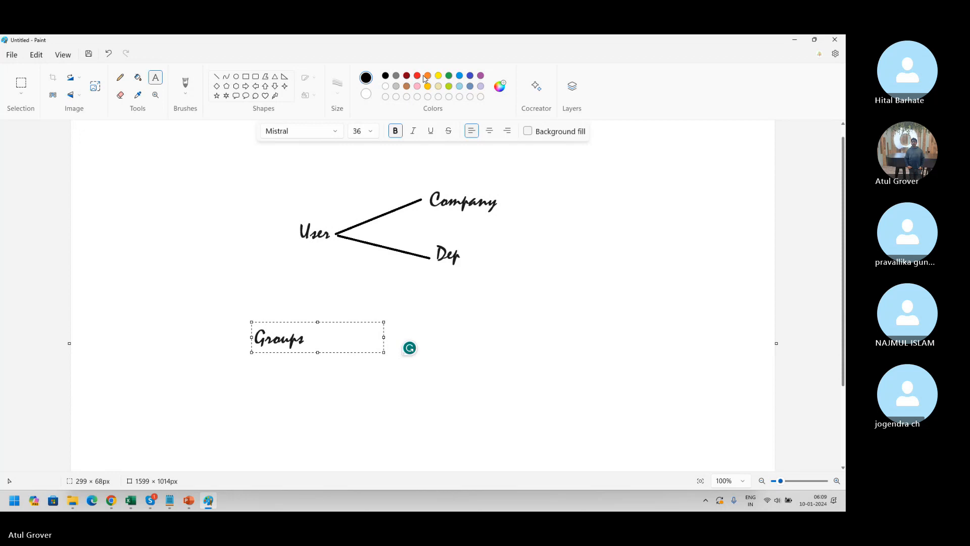
left_click(292, 250)
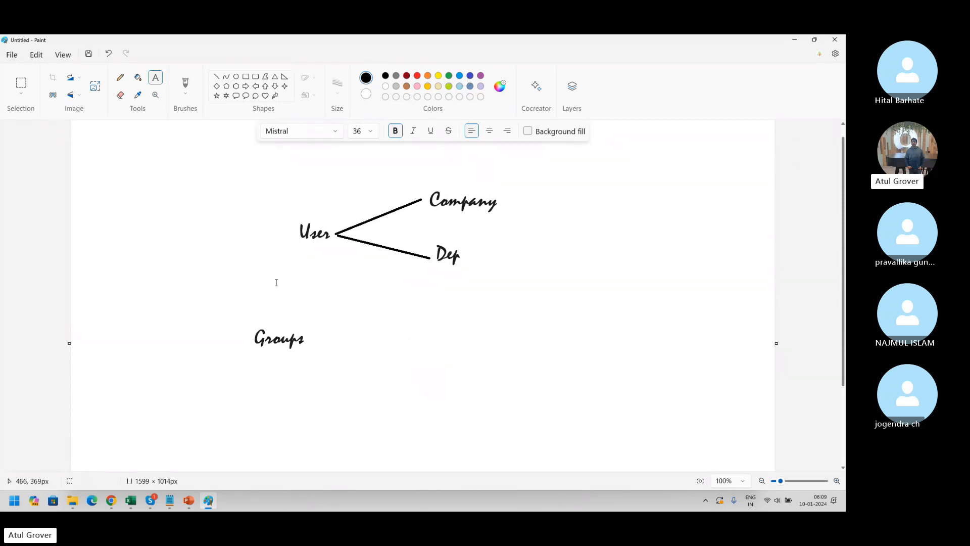
left_click(460, 75)
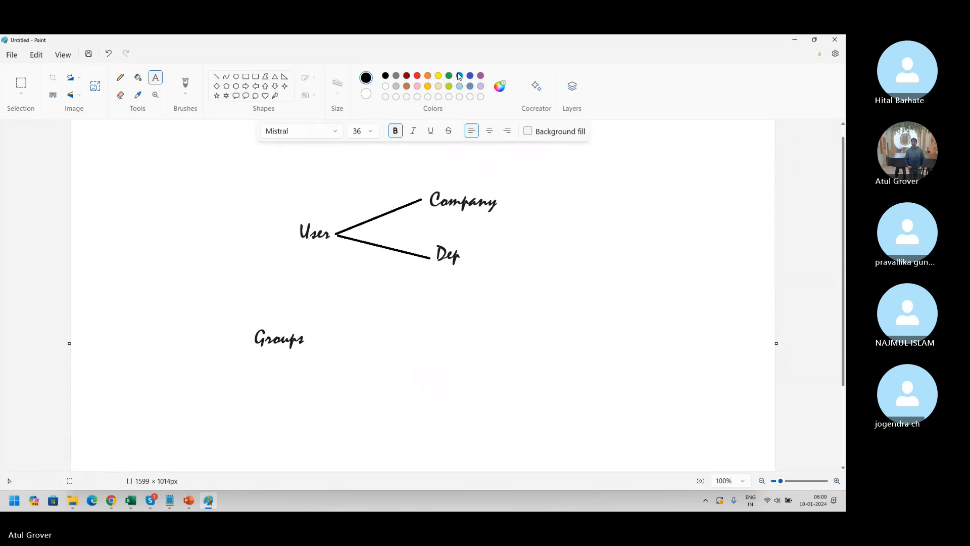
left_click(217, 77)
left_click_drag(311, 248, 287, 332)
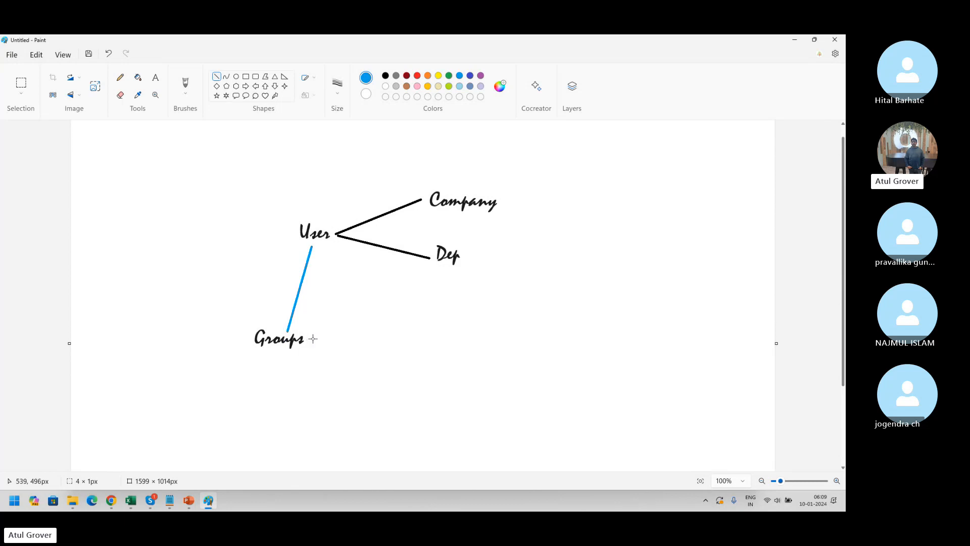
- Draw a horizontal blue line about 153 px long from Groups and add the blue label "Role" at its end
left_click_drag(306, 338, 374, 338)
left_click(155, 78)
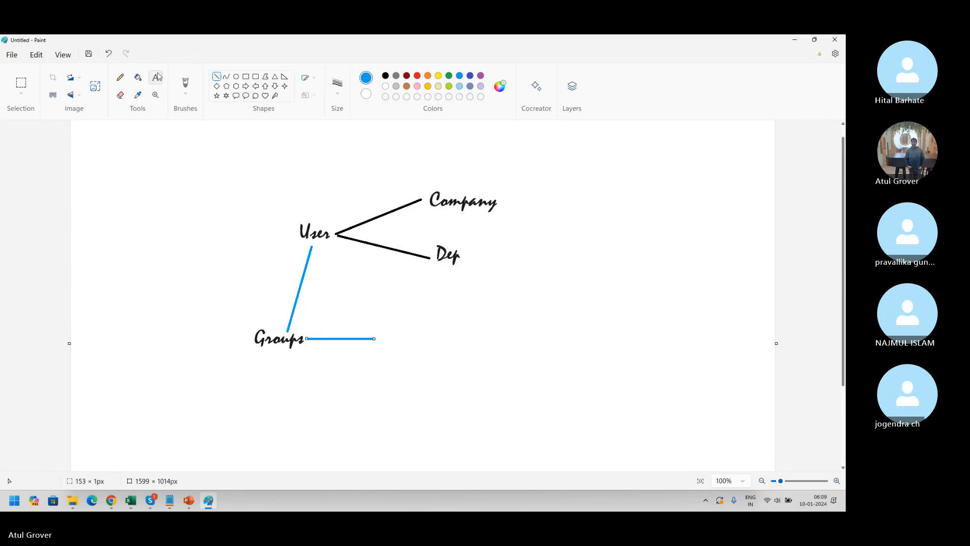
left_click_drag(385, 328, 516, 361)
type("Rile")
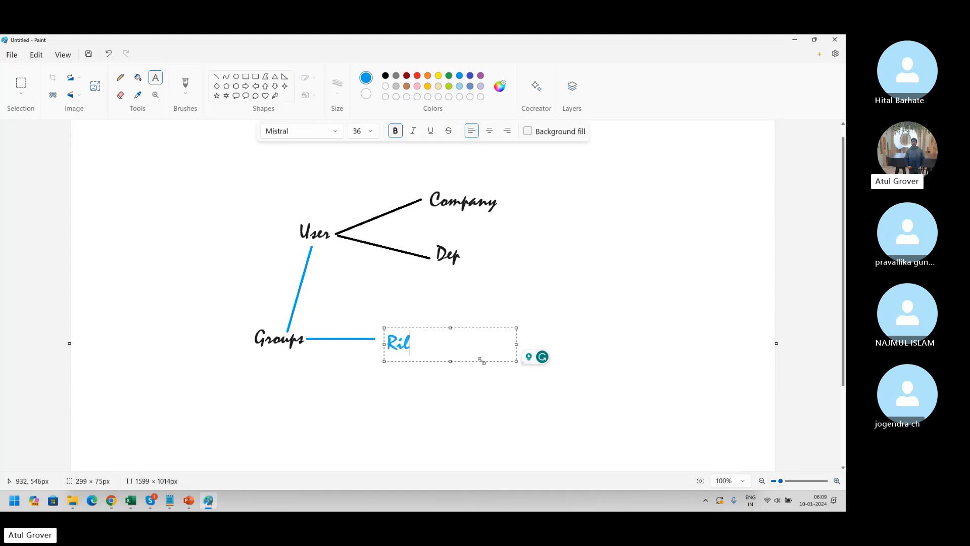
key("BackSpace")
key("BackSpace")
key("BackSpace")
type("ole")
type("e")
left_click(470, 431)
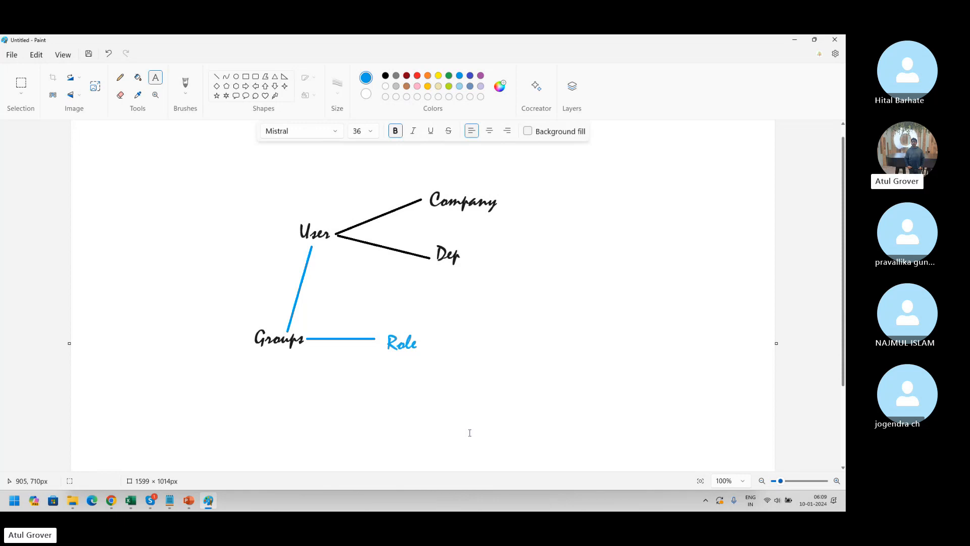
- Check the Skype call window and return to the Paint diagram
key("alt+Tab")
key("alt+Tab")
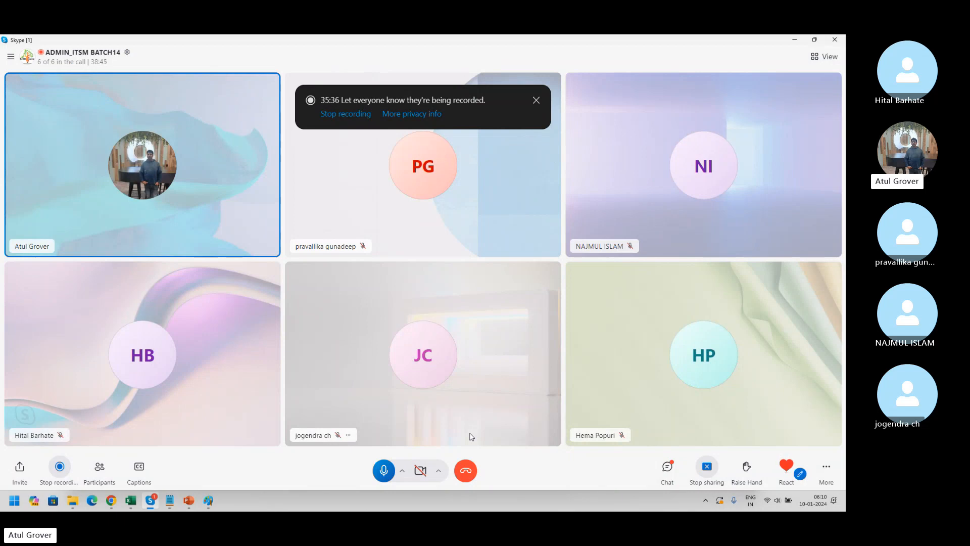
key("alt+Tab")
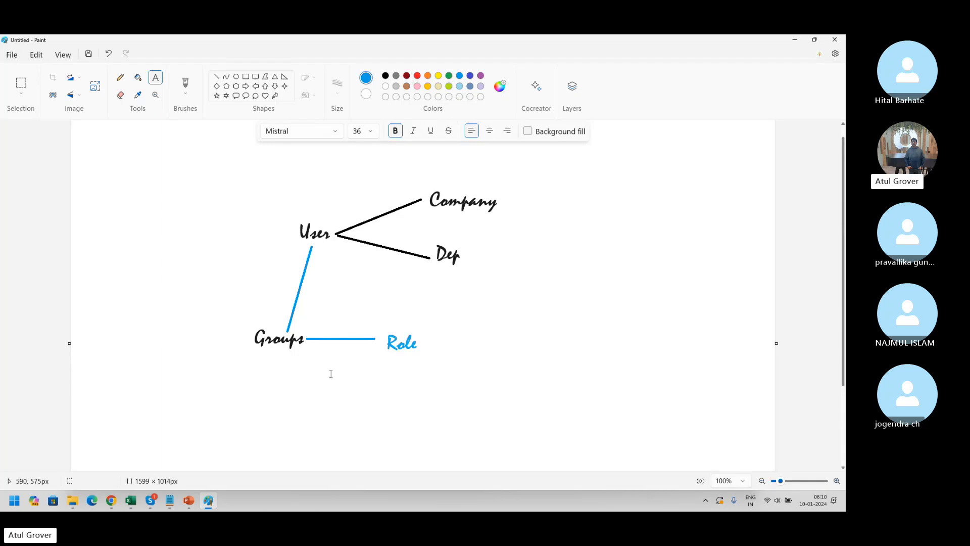
key("alt+Tab")
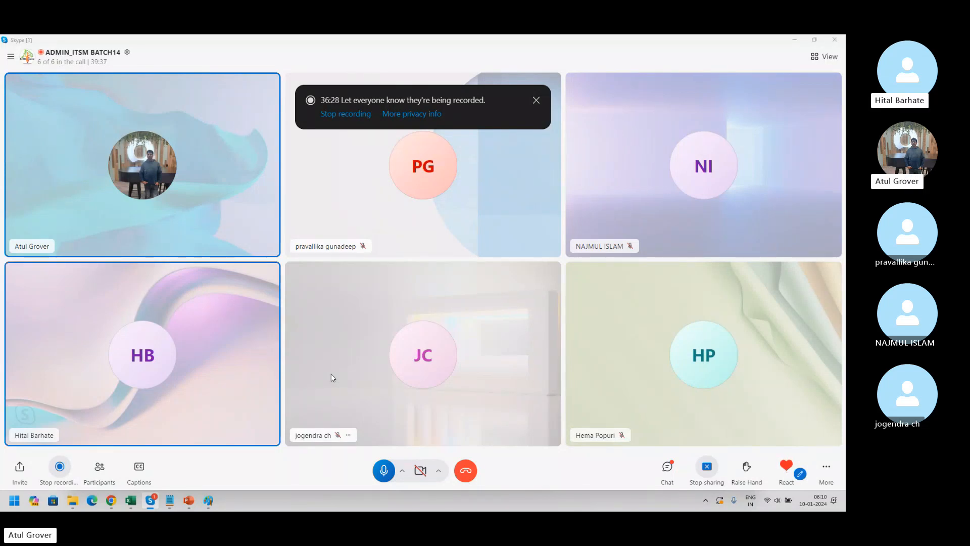
key("alt+Tab")
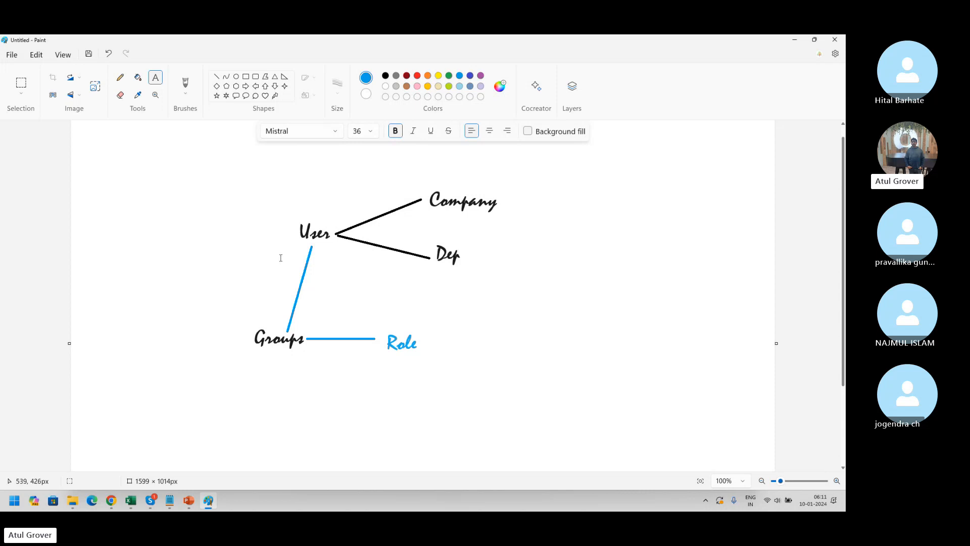
- Add the blue label "Roles" on the opposite side of User from Company and connect it to User with a blue line about 233 × 31 px
left_click(158, 78)
left_click_drag(150, 202, 281, 242)
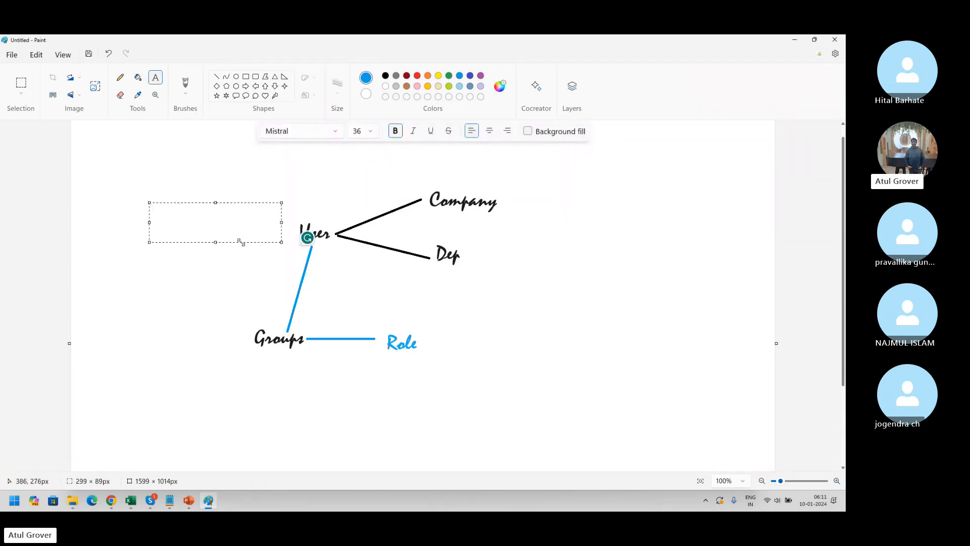
type("Roles")
left_click(235, 255)
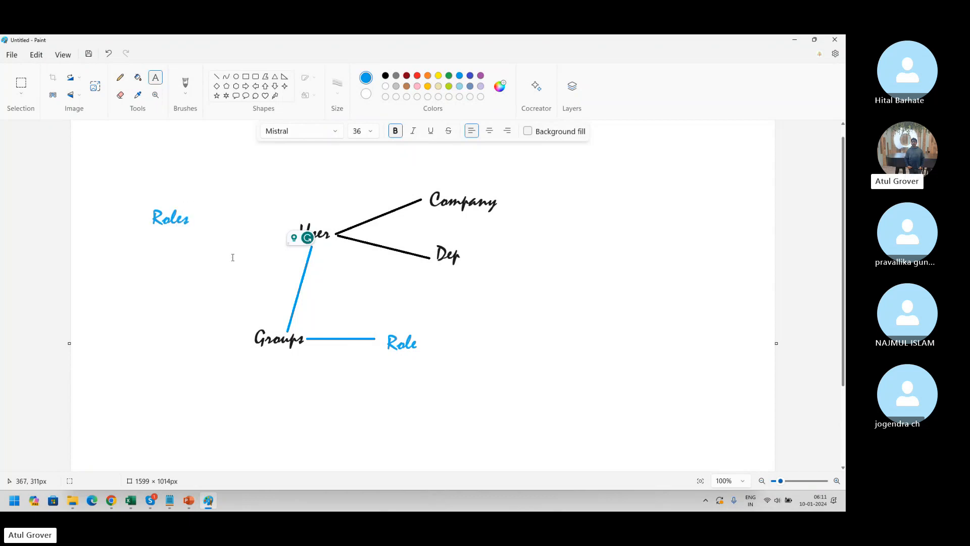
left_click(216, 77)
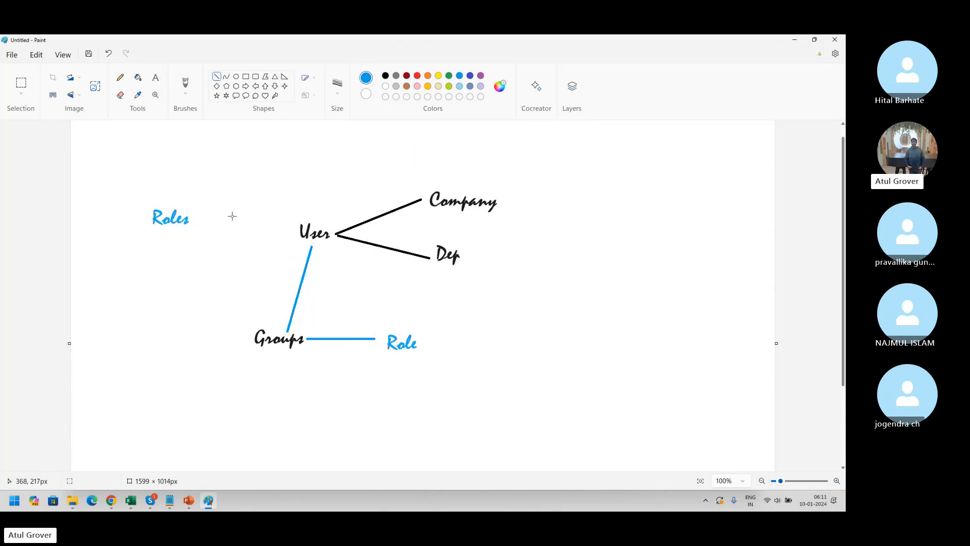
left_click_drag(194, 221, 297, 234)
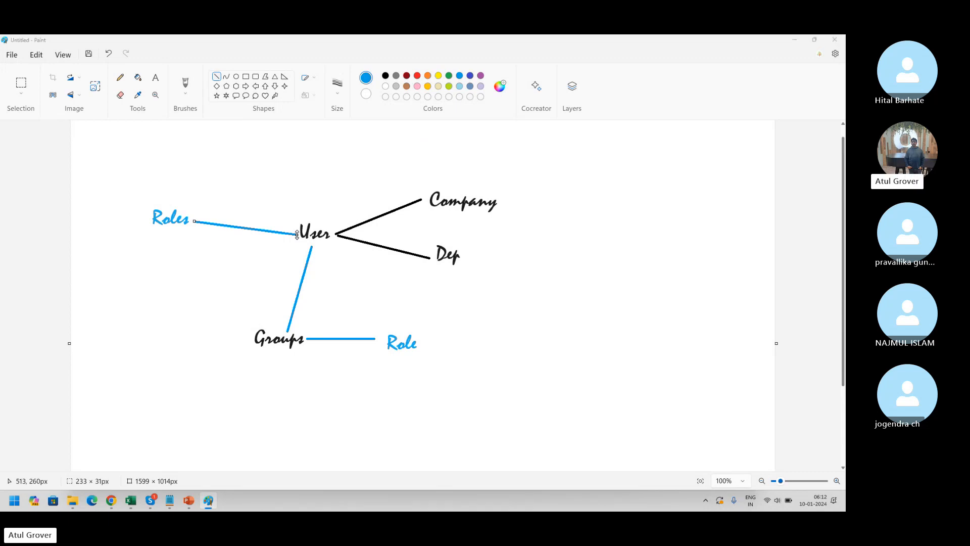
- Switch to the Notepad notes and add a "User" heading below the location line, with the bullet "- 0 or more Roles"
key("alt+Tab")
key("alt+Tab")
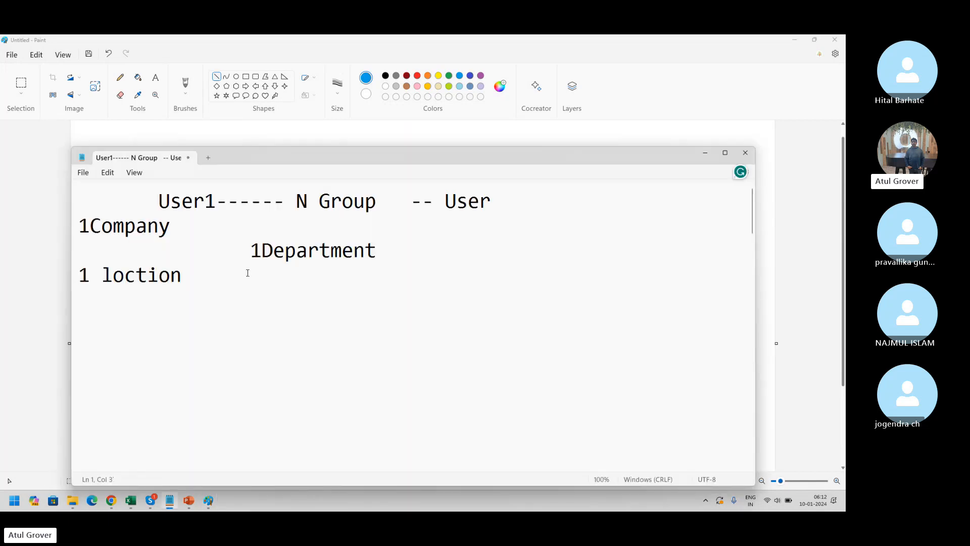
left_click(239, 274)
key("Return")
key("Return")
type("User")
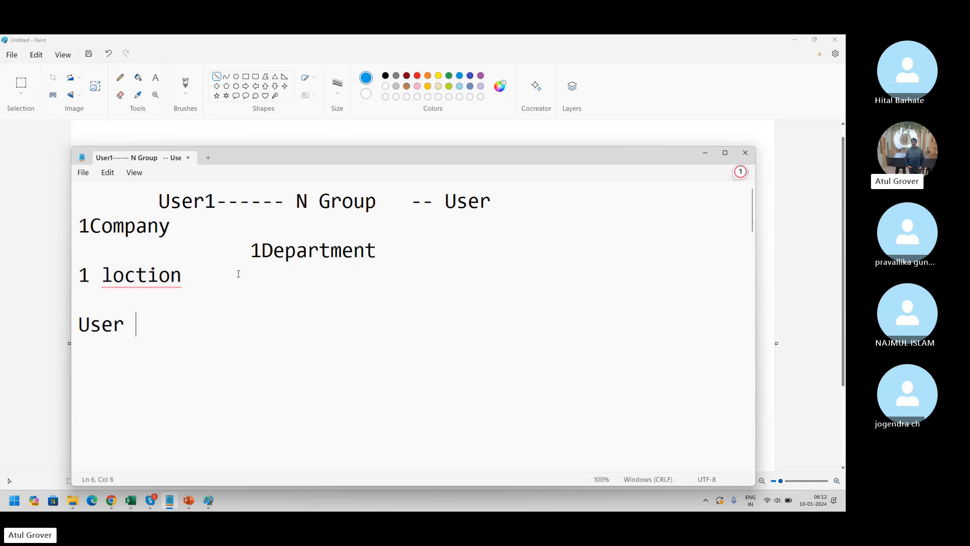
key("Return")
type("- 0 or mo")
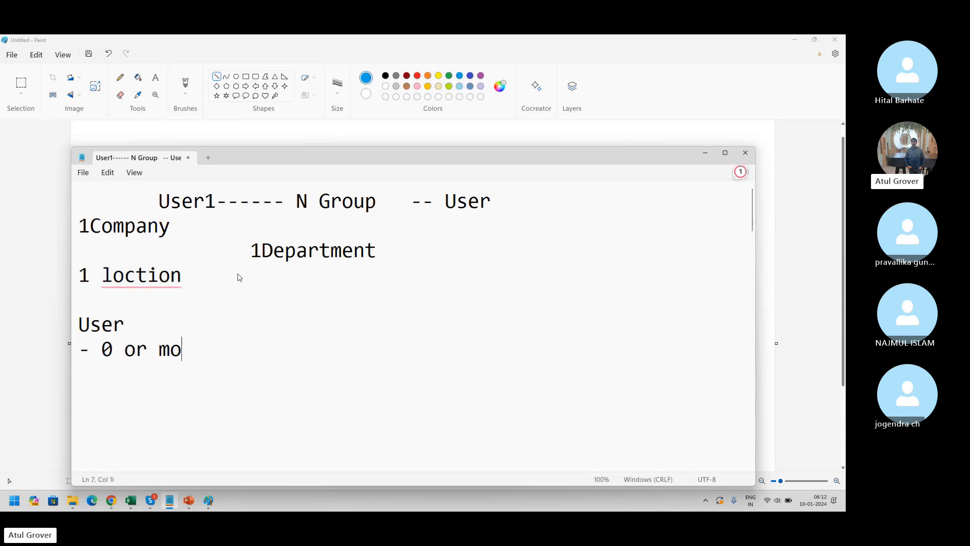
type("re Roles")
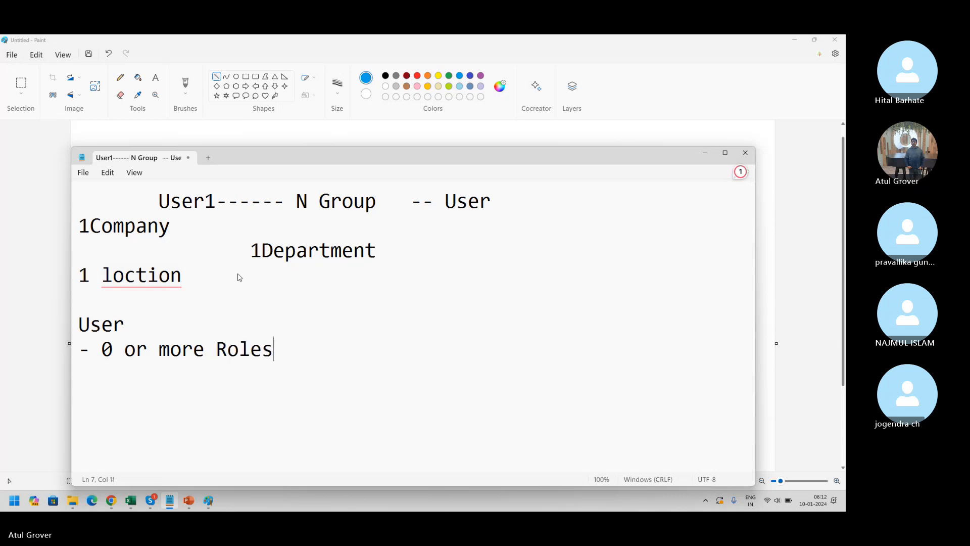
- Add the bullets "- O or more group" and "- 1 location" to the User list
key("Return")
type("- ")
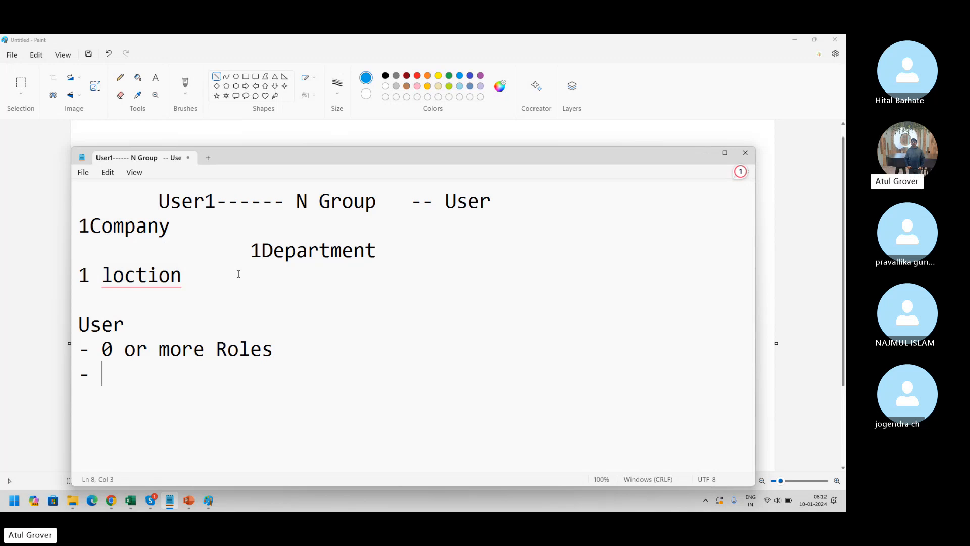
type("O or more group")
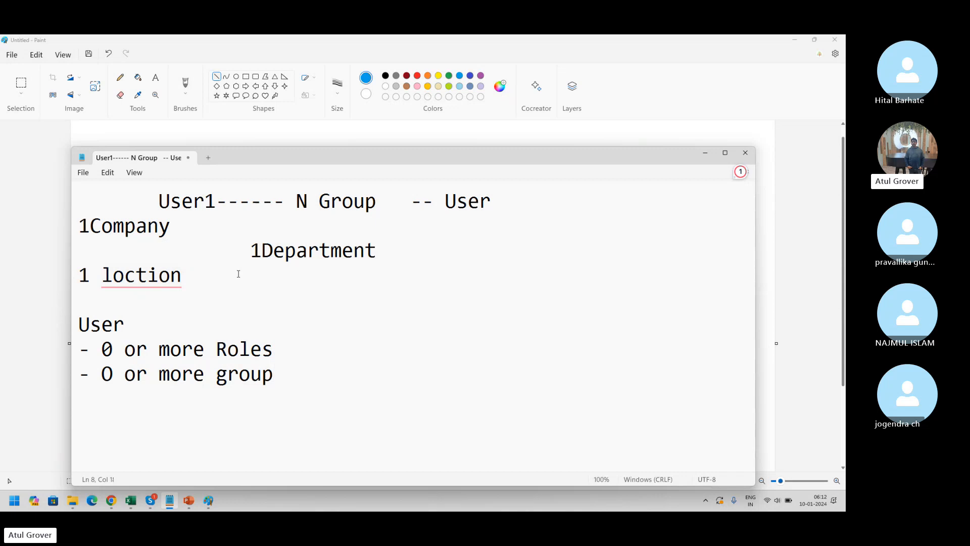
key("Return")
type("- 1 oc")
key("BackSpace")
key("BackSpace")
type("location")
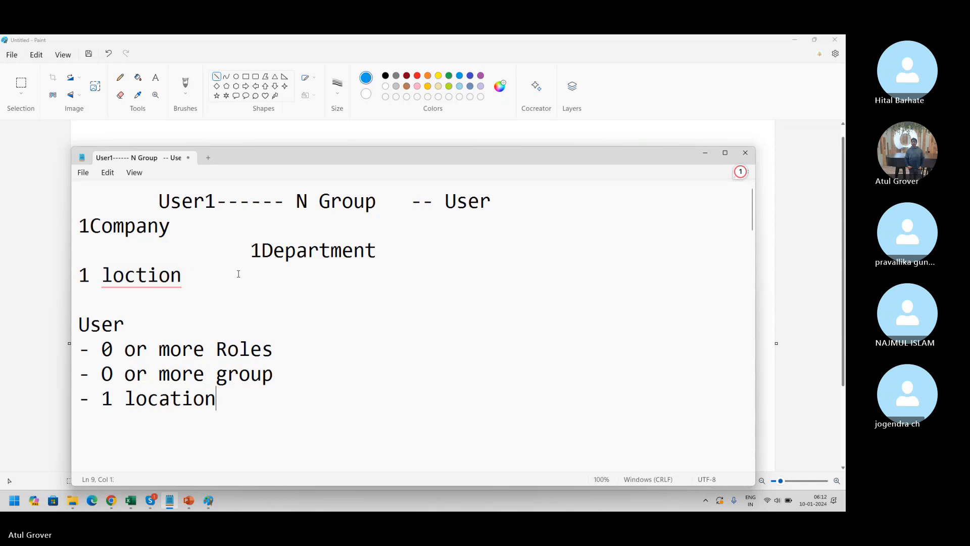
- Add the bullets "- 1 com" and "- 1 dep" below the location bullet in the User list
key("Return")
type("- ")
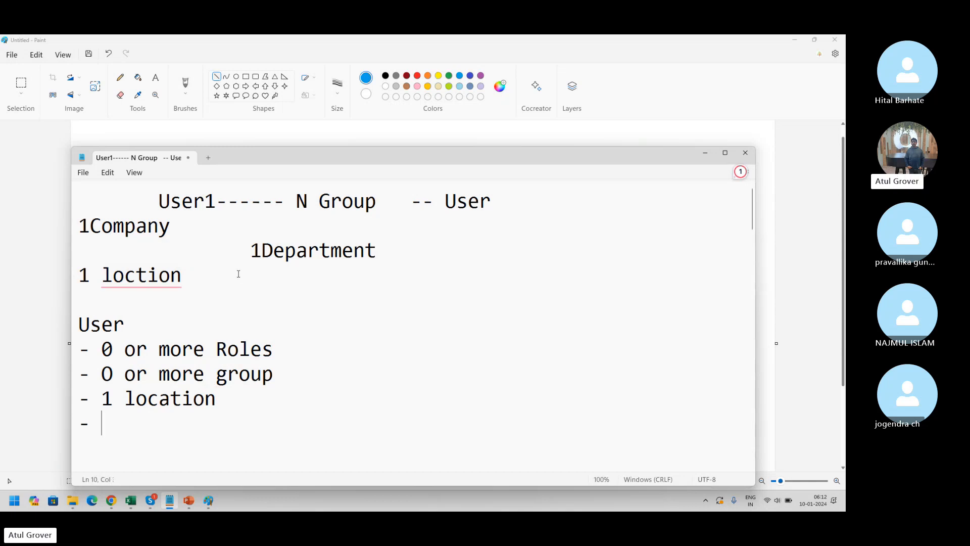
type("1 com")
key("Return")
type("- ")
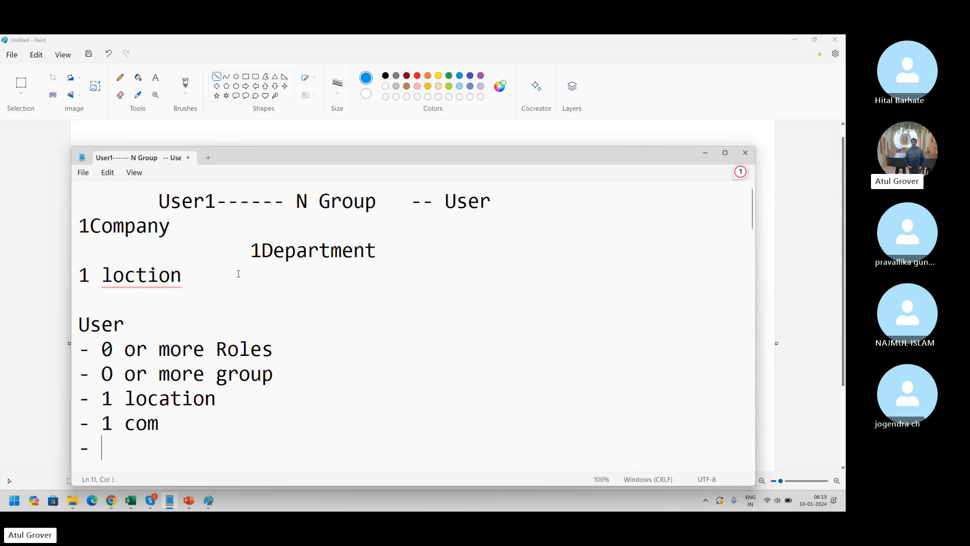
type("1 dep")
left_click_drag(159, 452, 97, 397)
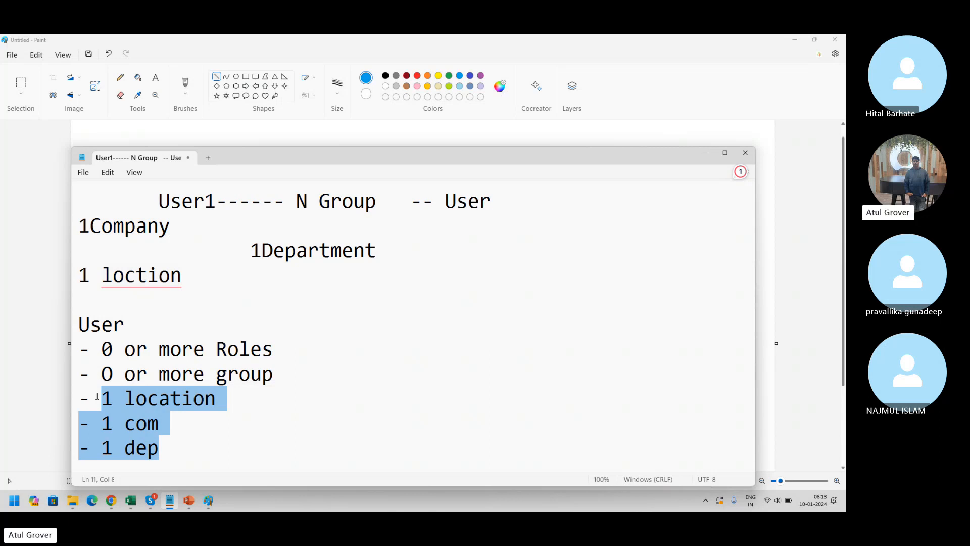
left_click(167, 458)
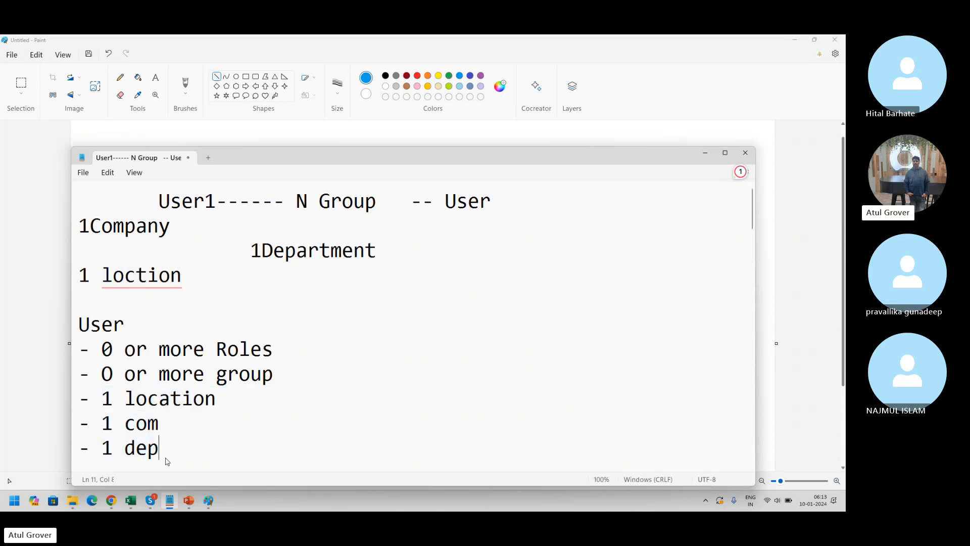
- Add a "Group" heading below the User list with the lines "o or more memeber" and "0 or more role"
key("Return")
key("Return")
type("Group")
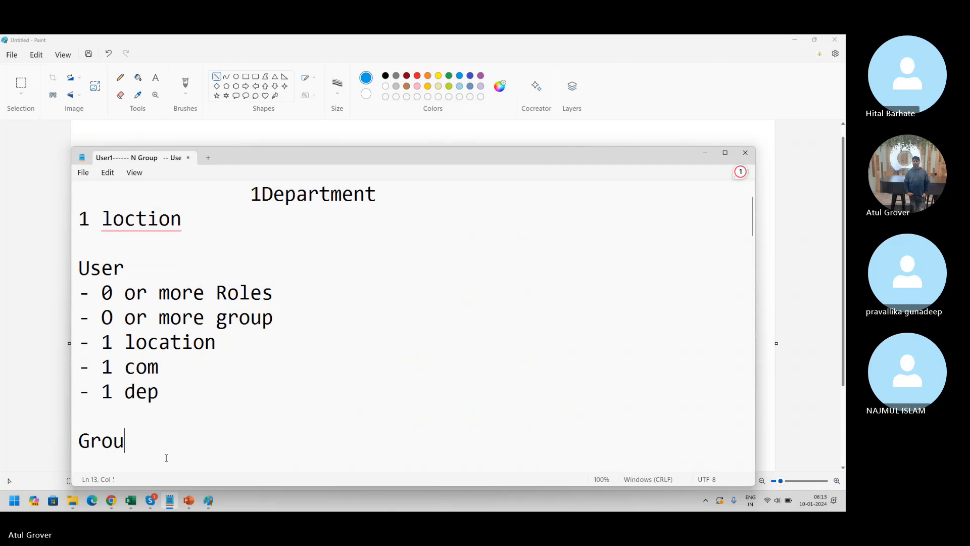
key("Return")
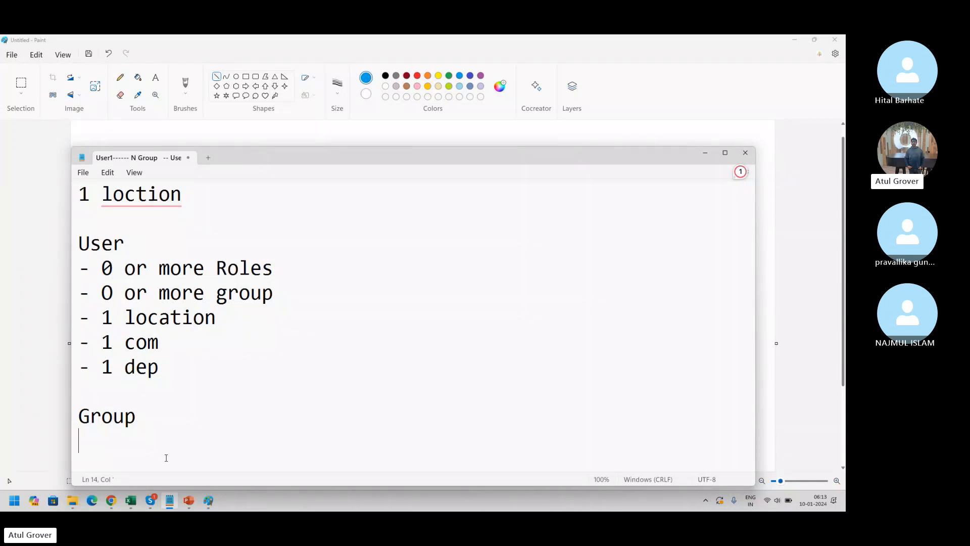
type("o or mo")
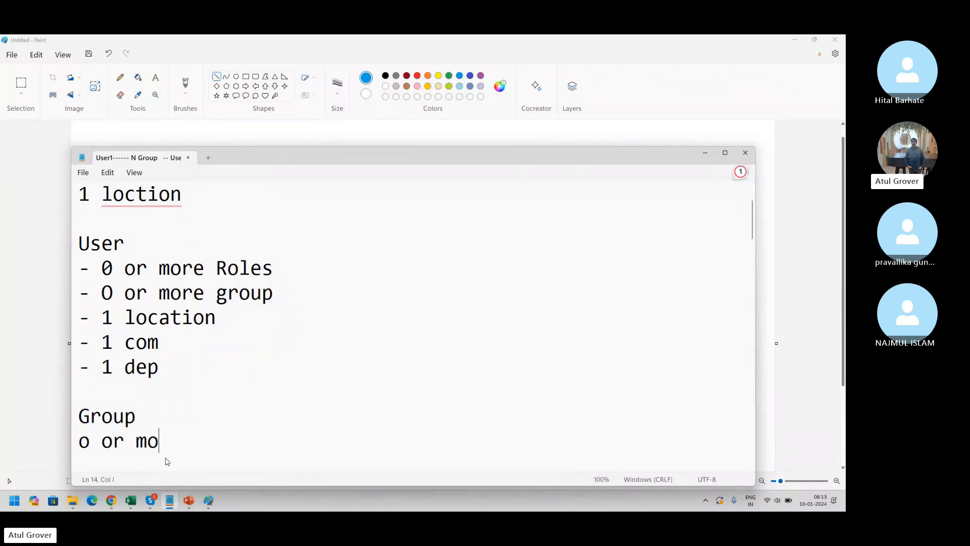
type("re memeber")
key("Return")
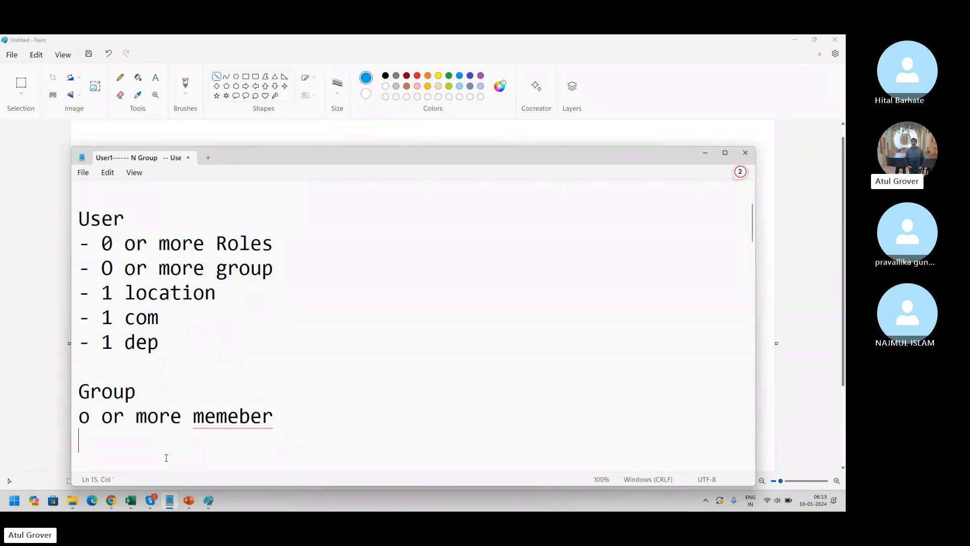
type("0 or more r")
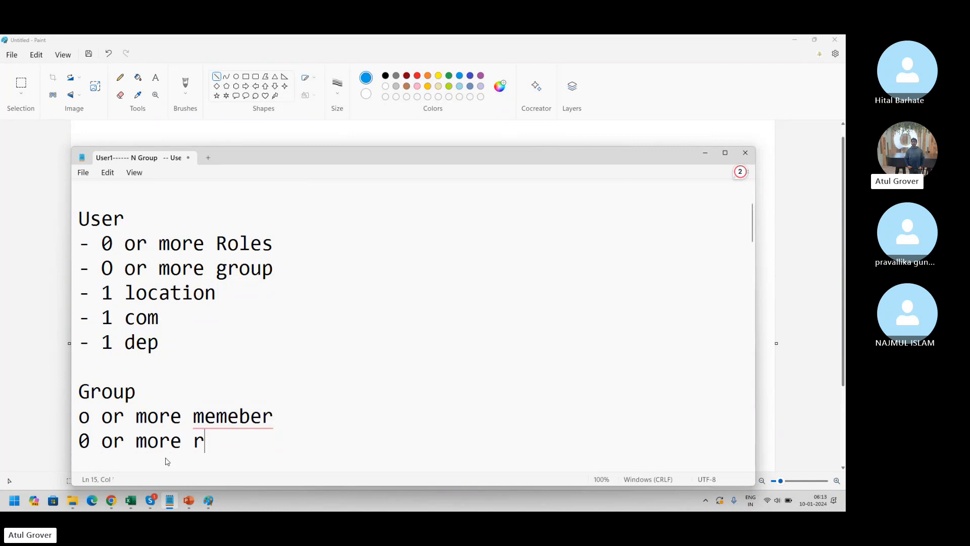
type("ole")
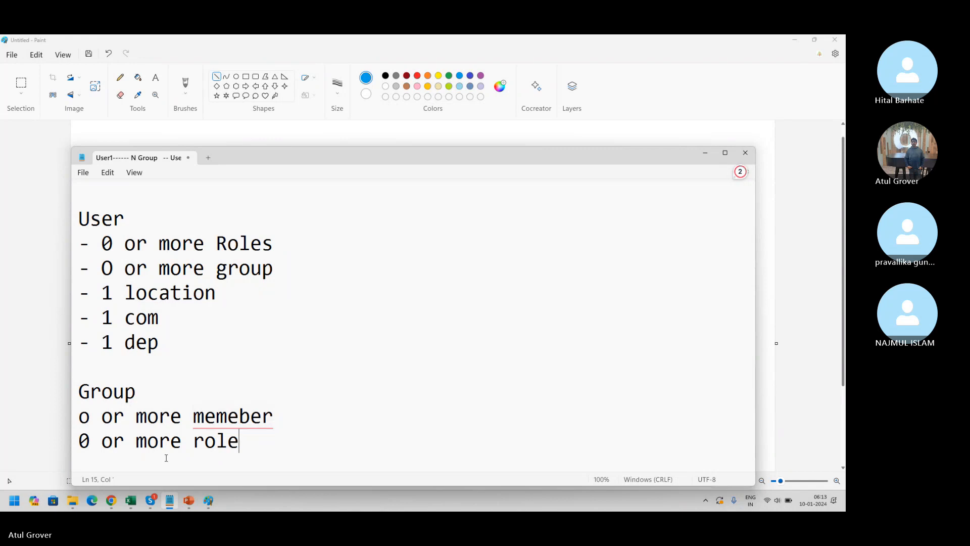
- Check the Skype call window and return to the Notepad notes
key("alt+Tab")
key("Tab")
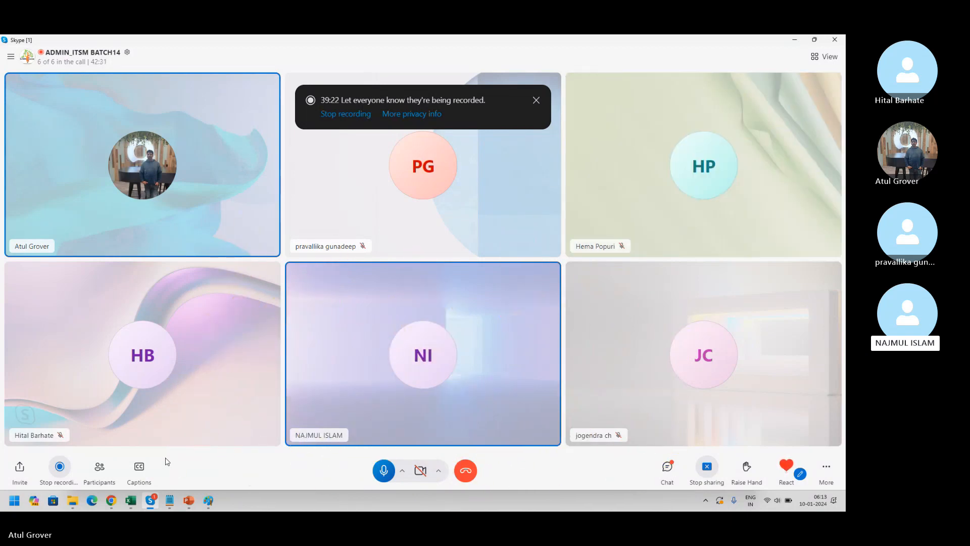
key("alt+Tab")
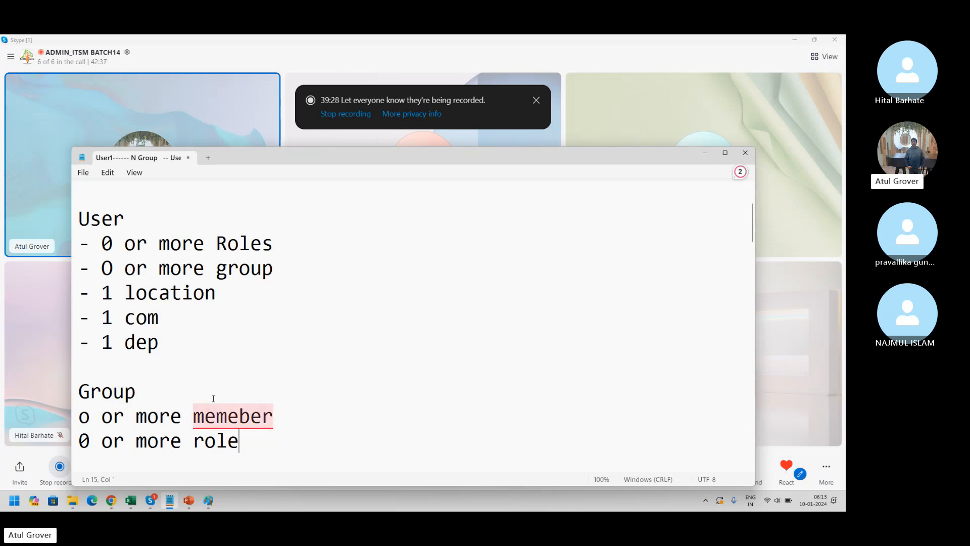
- Insert the line "Parnt - Child" directly below the Group heading
left_click(174, 397)
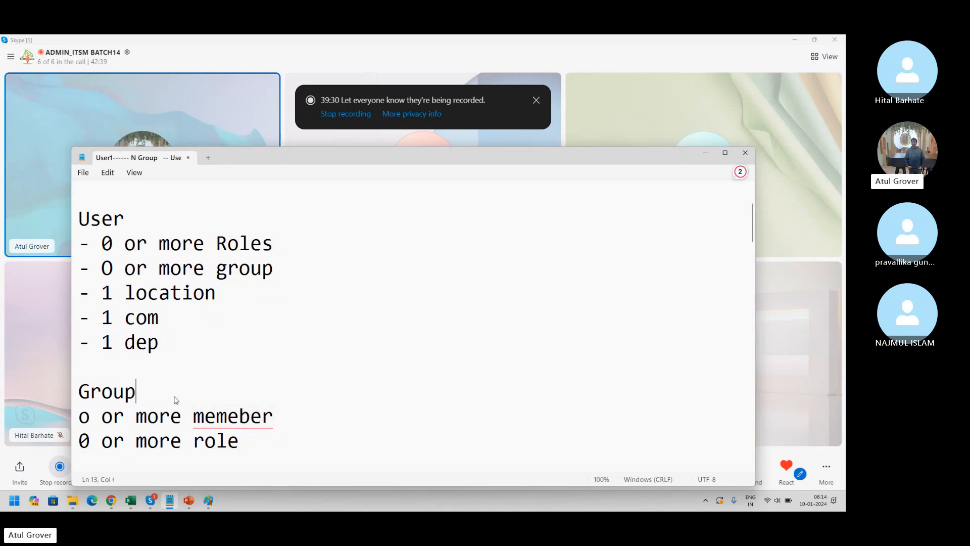
key("Return")
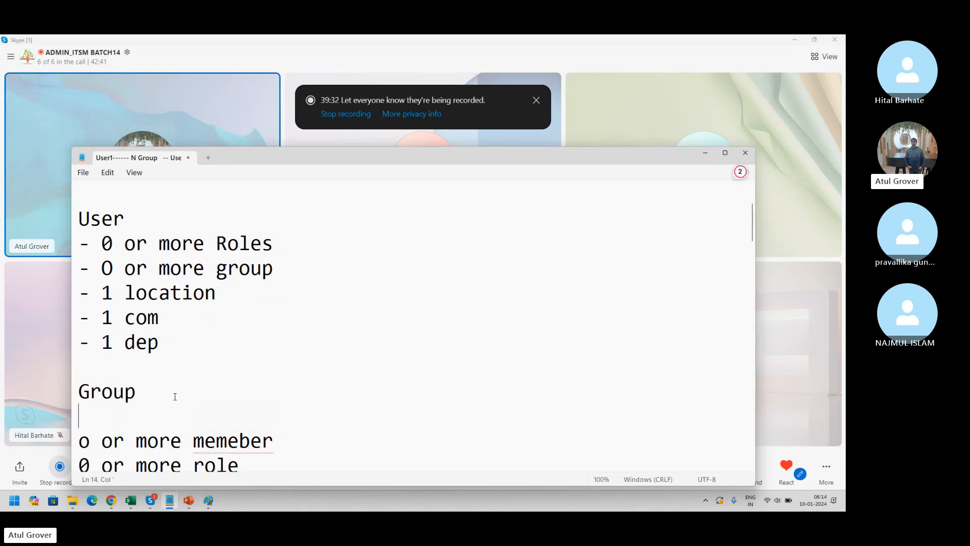
type("Parnt ")
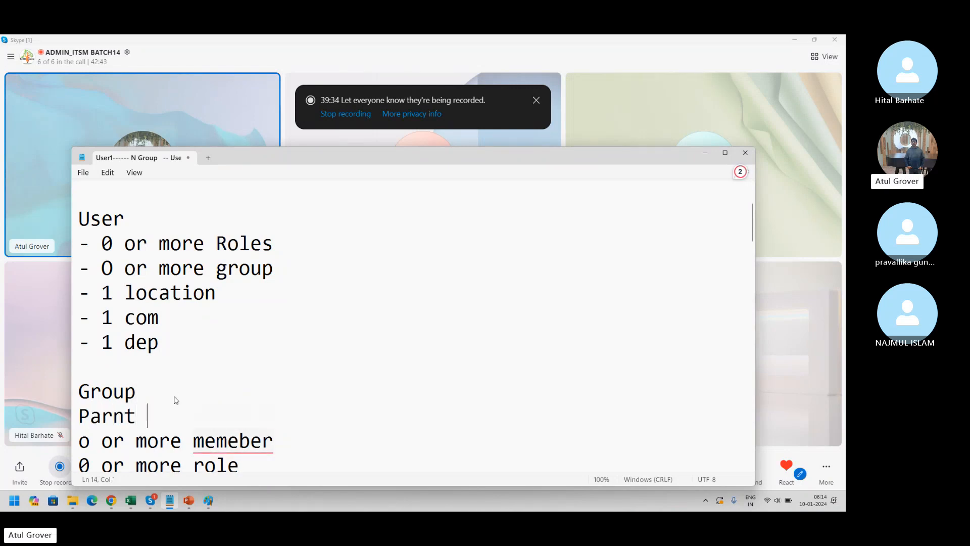
type("- Child")
- Switch to ServiceNow in Chrome and open a new Group record from the user administration Groups module
left_click(114, 502)
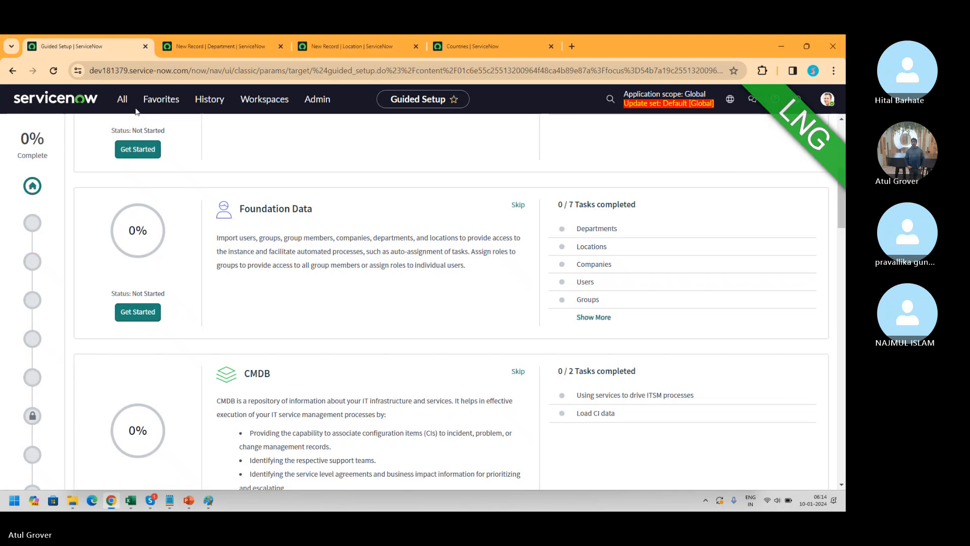
left_click(123, 99)
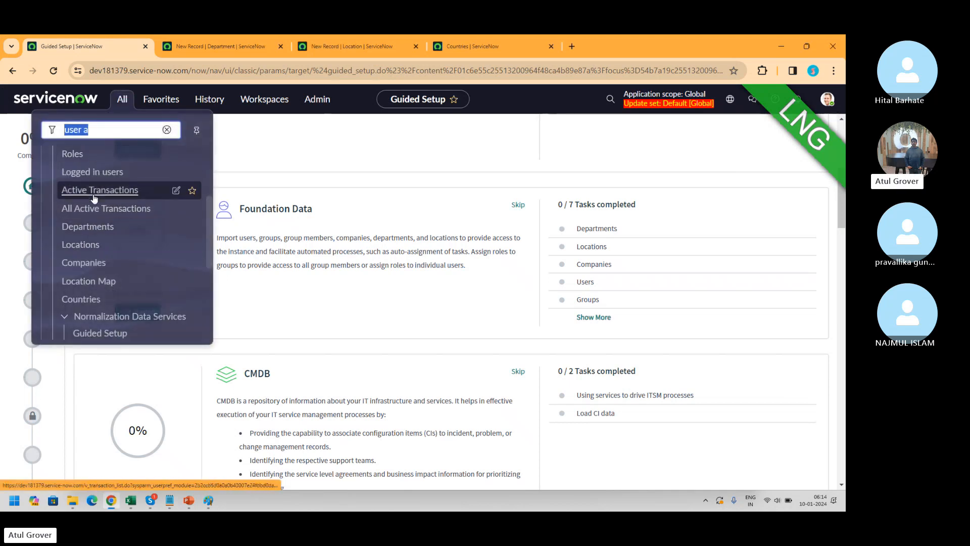
scroll(112, 228, "up", 3)
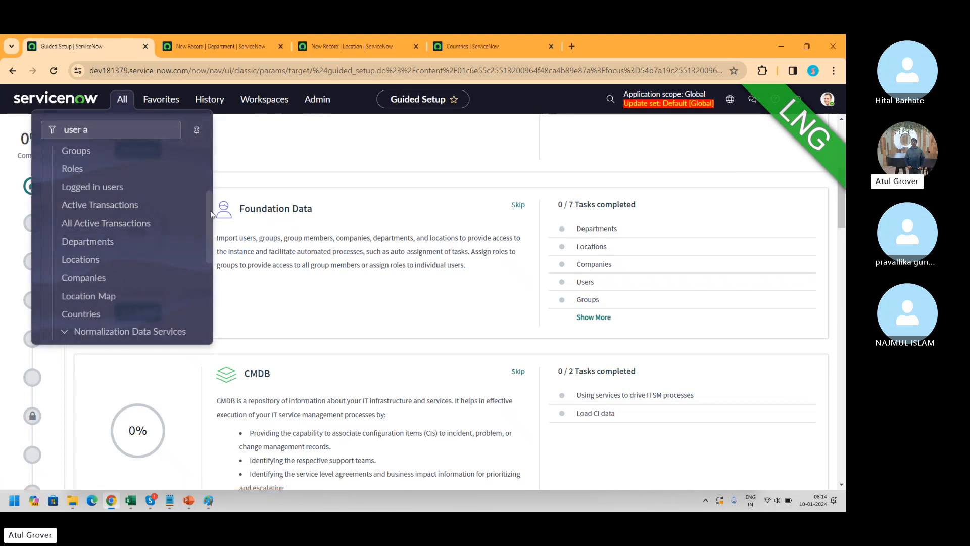
left_click(76, 207)
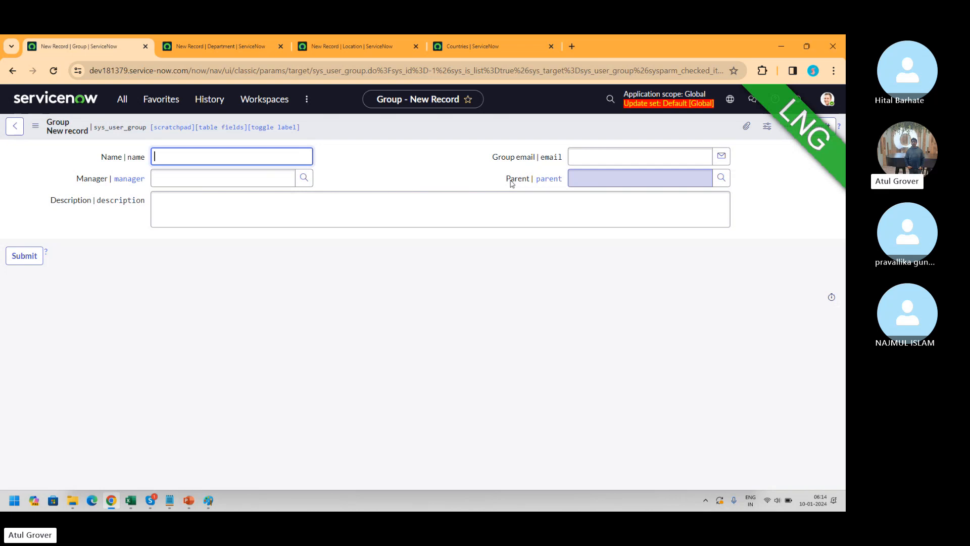
- Return to the Notepad notes and add a "Com" heading below the Group section with the line "parent - chil"
key("alt+Tab")
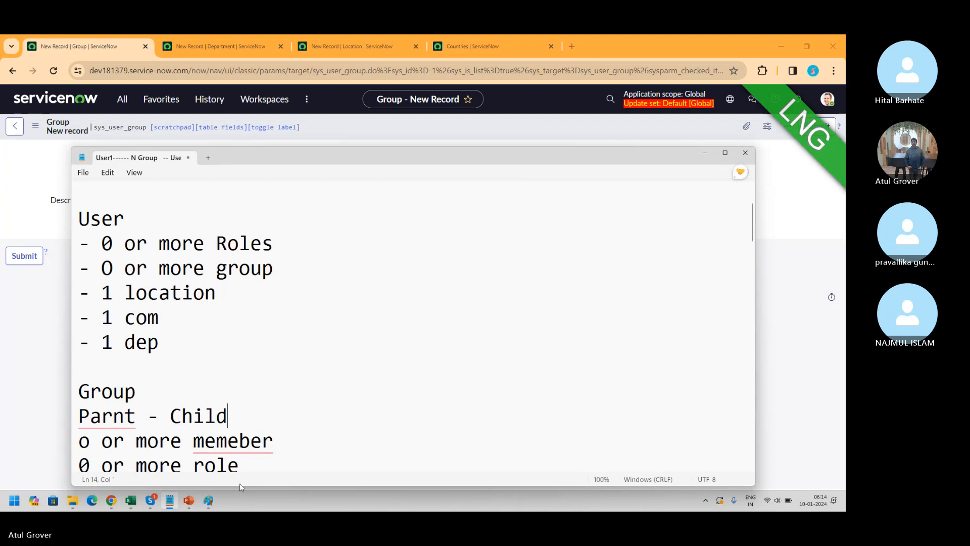
key("Down")
key("Down")
key("Return")
key("Return")
type("C")
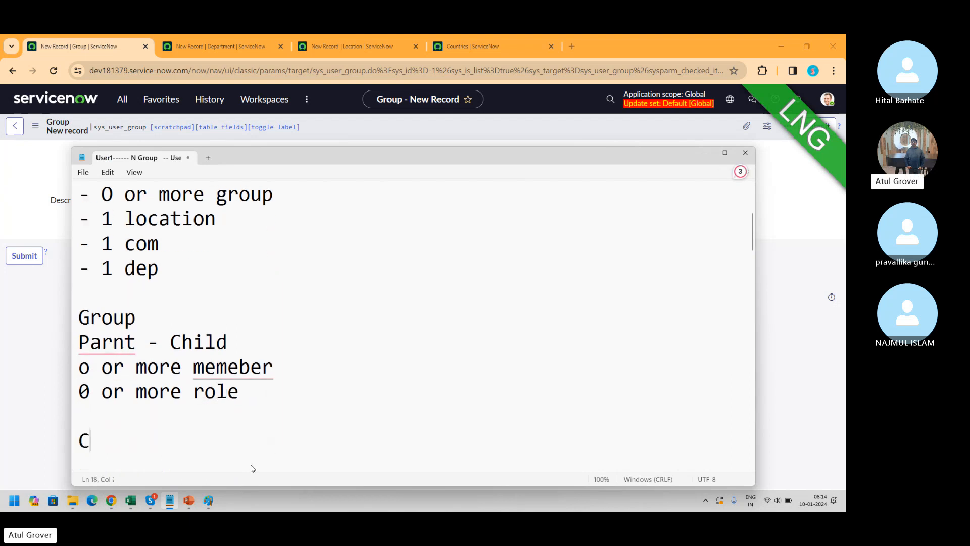
type("om")
key("Return")
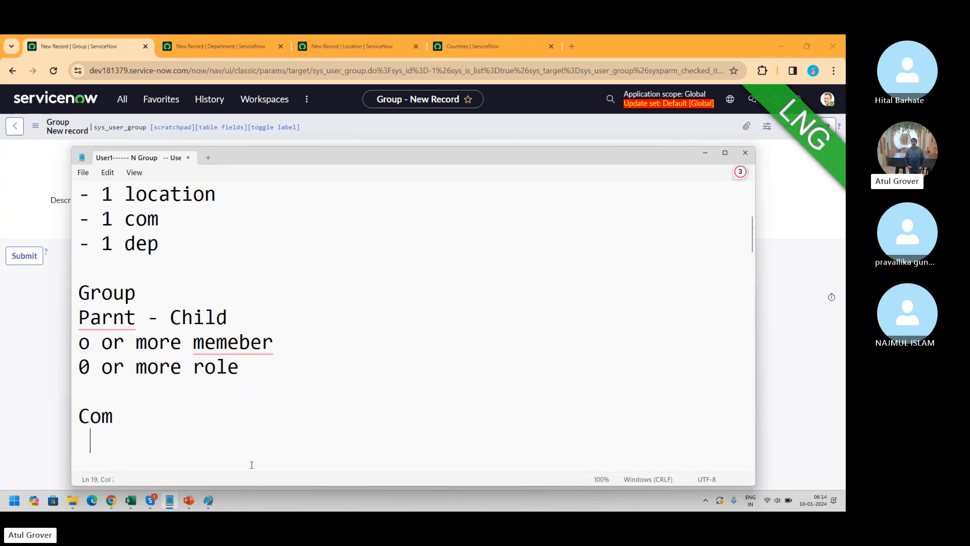
type("parent ")
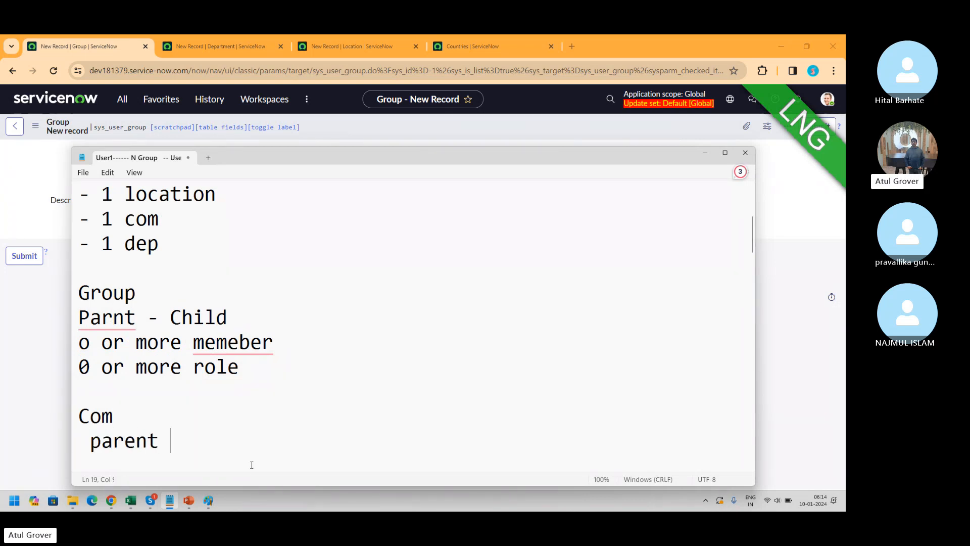
type("- chil")
- Add the line "locatoon" below the Com section, followed by the line "pART - CHI"
key("Return")
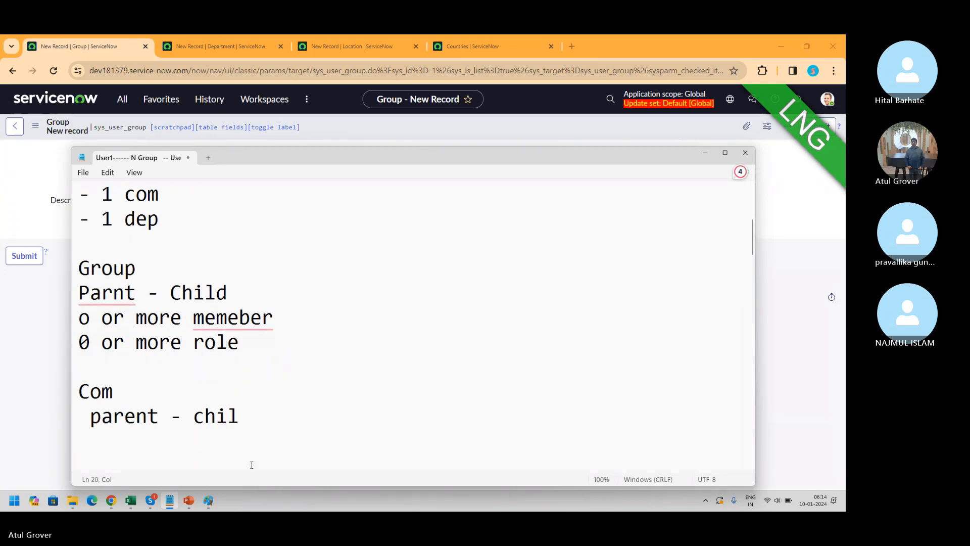
type("locato")
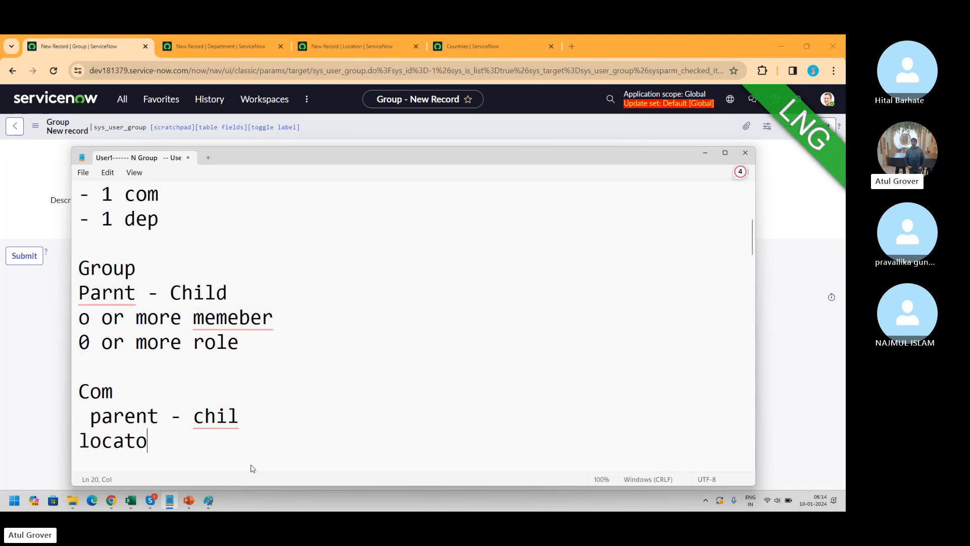
type("on")
key("Return")
type("p[AR")
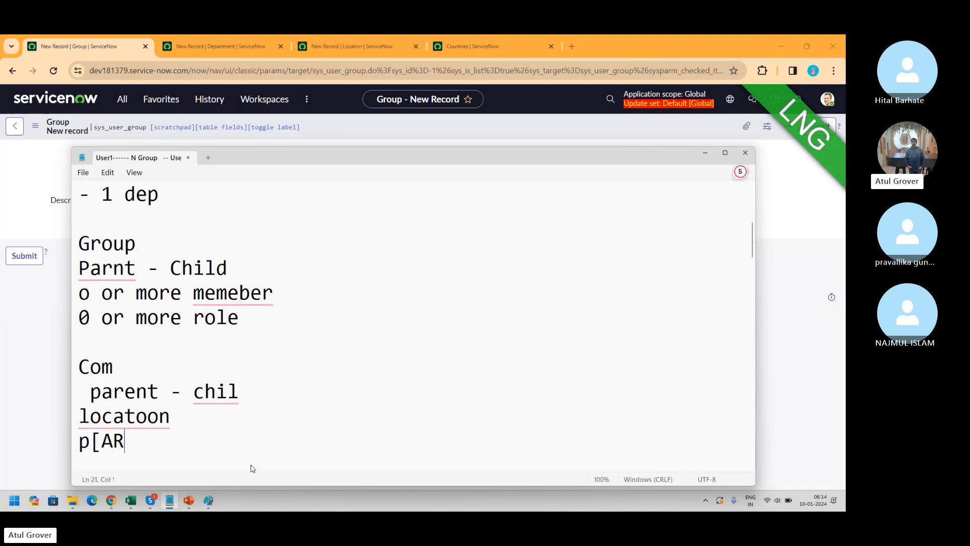
key("BackSpace")
key("BackSpace")
key("BackSpace")
type("ART - CHI")
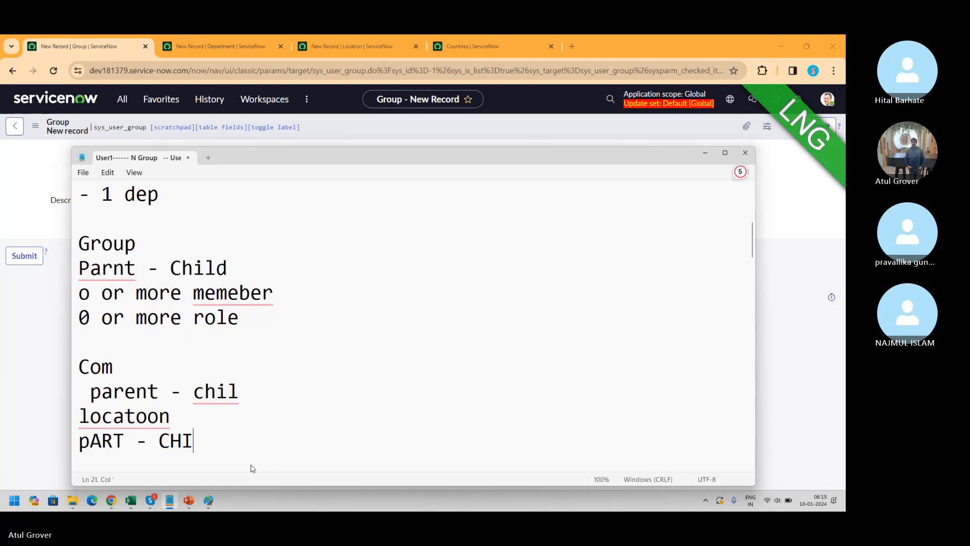
- Add the line "Depart - paet- child" at the end of the notes
key("Return")
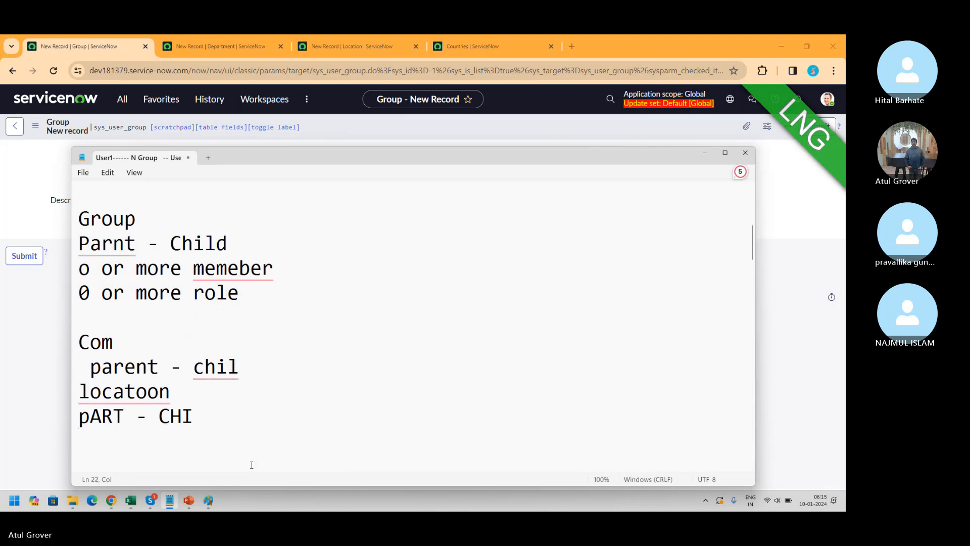
type("D")
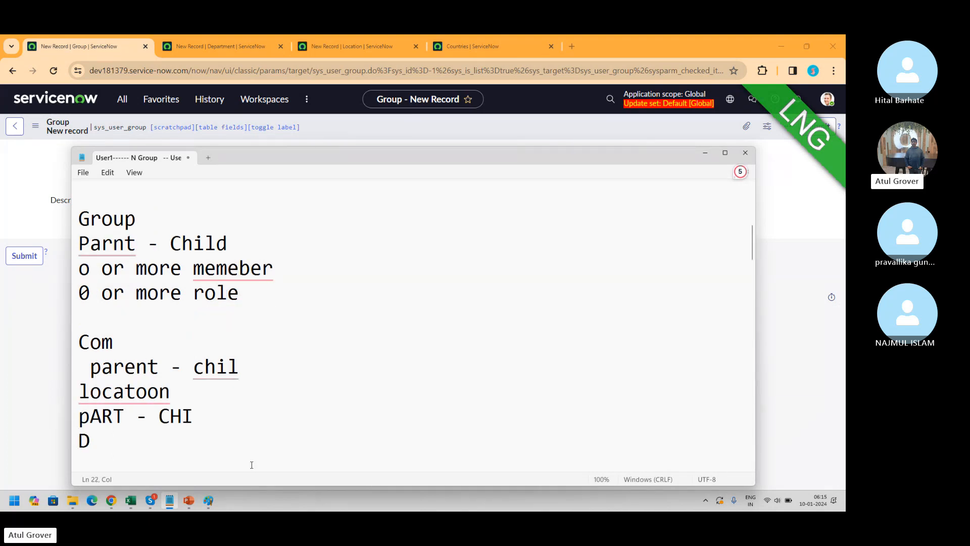
type("epa")
key("BackSpace")
type("epart - paet")
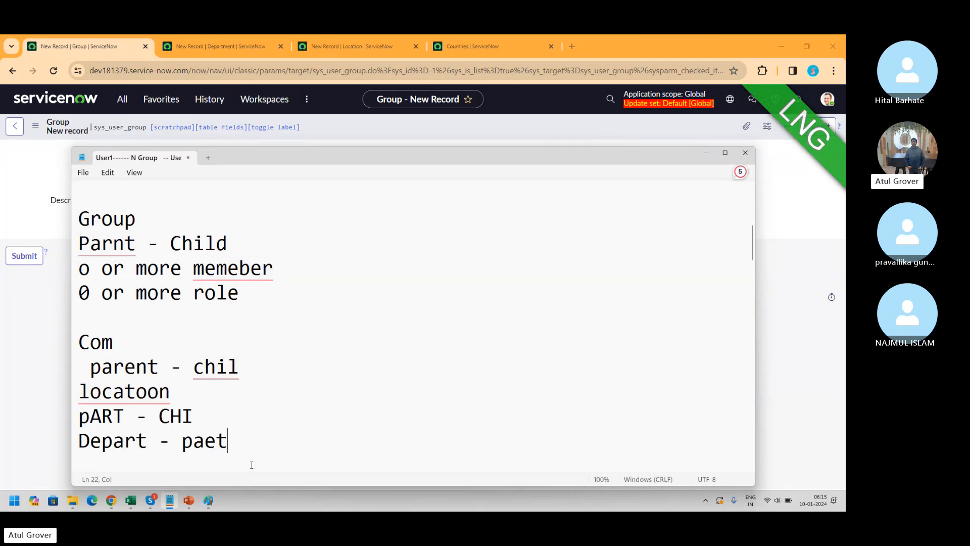
type("- child")
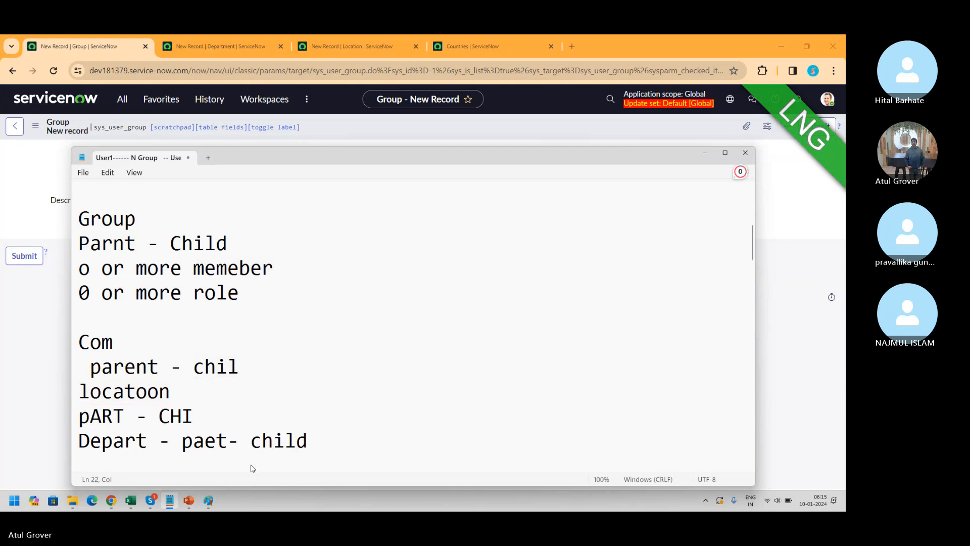
key("alt")
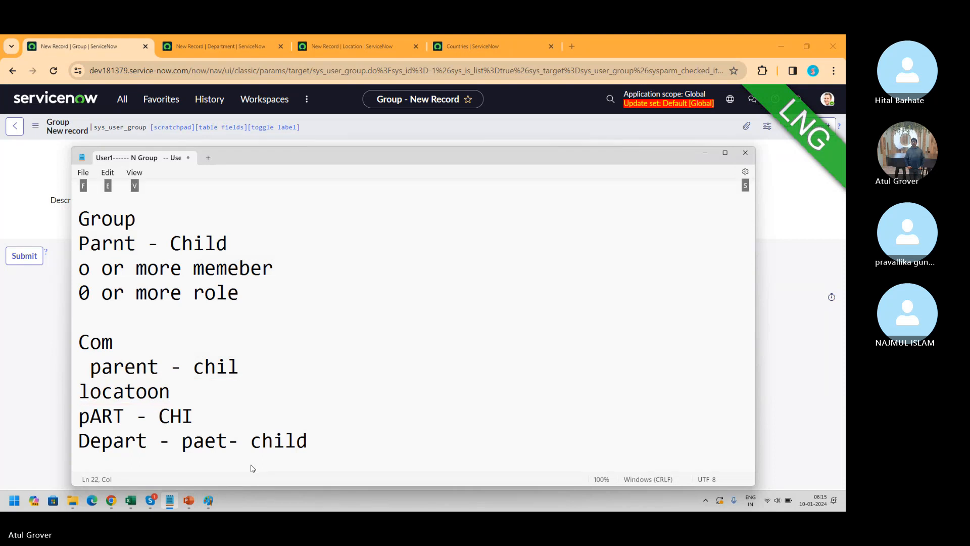
left_click(320, 440)
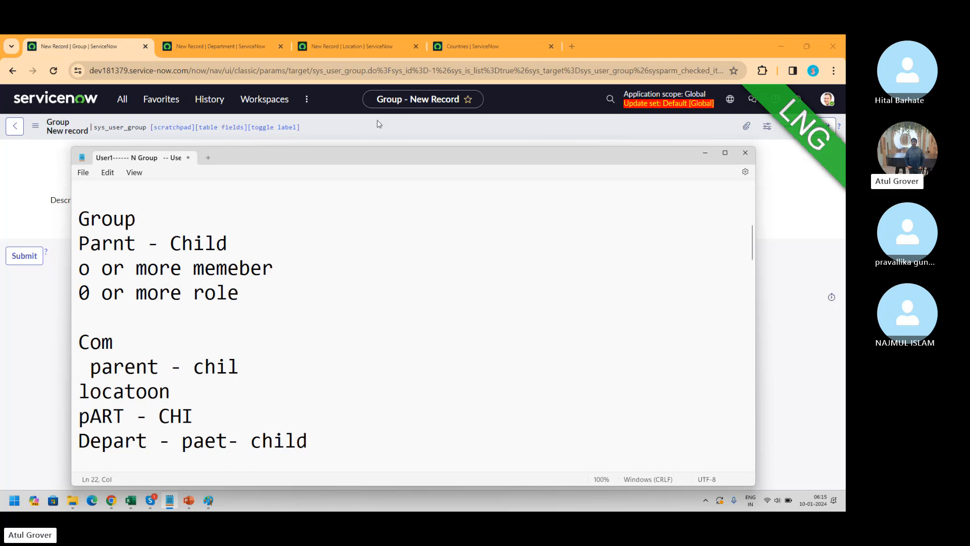
- Name the new group record "LNG Batch14 ITSM", set its parent to Batch14, and save the record
left_click(259, 144)
left_click(214, 154)
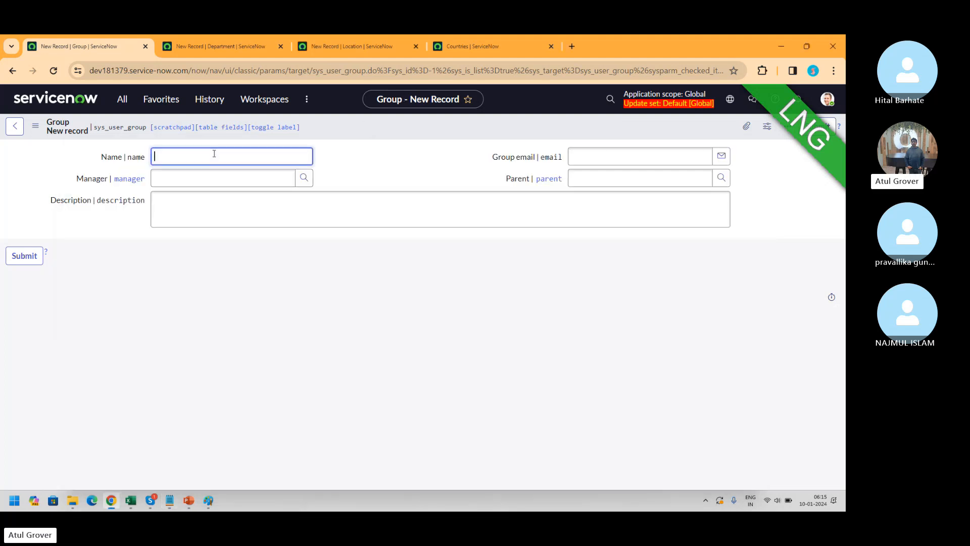
type("LNG Batch14 ITSM")
left_click(610, 177)
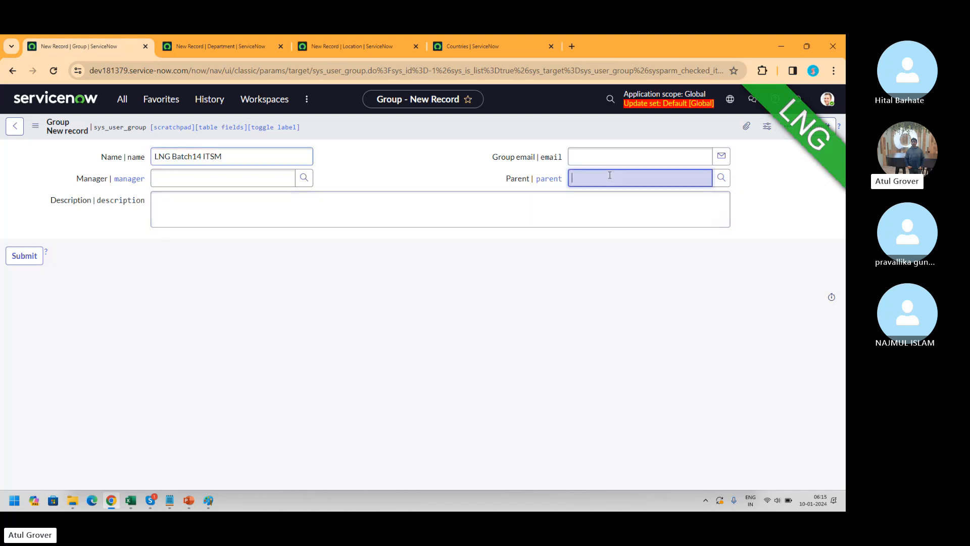
type("Batch")
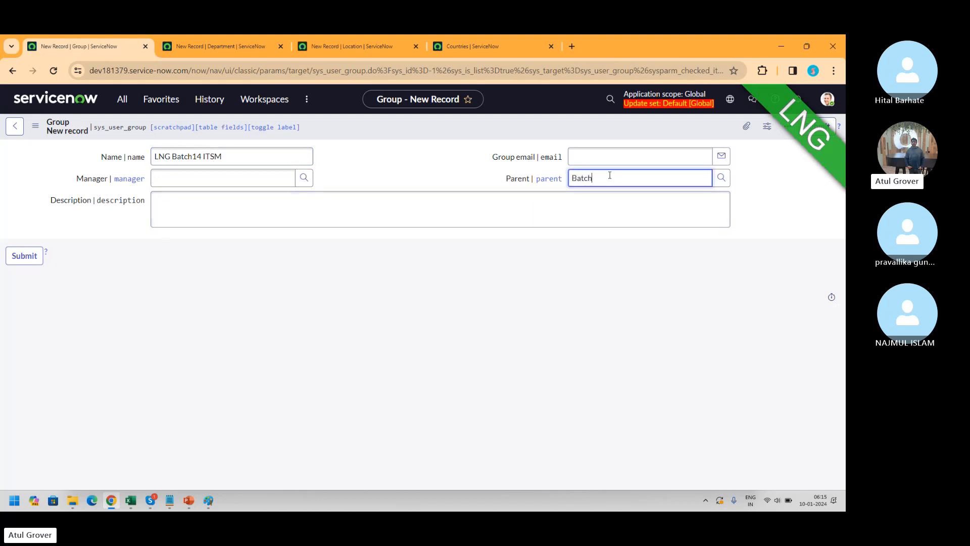
left_click(609, 195)
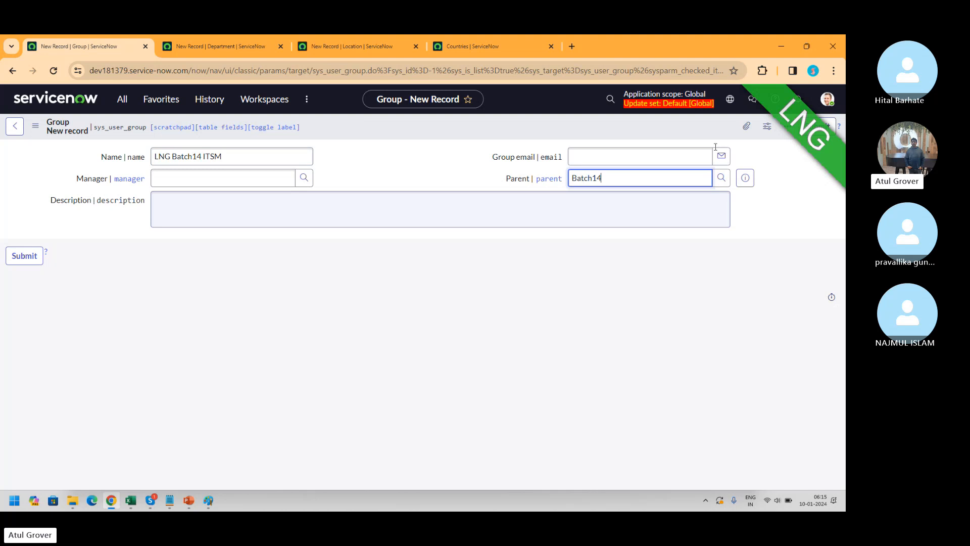
right_click(666, 126)
left_click(677, 131)
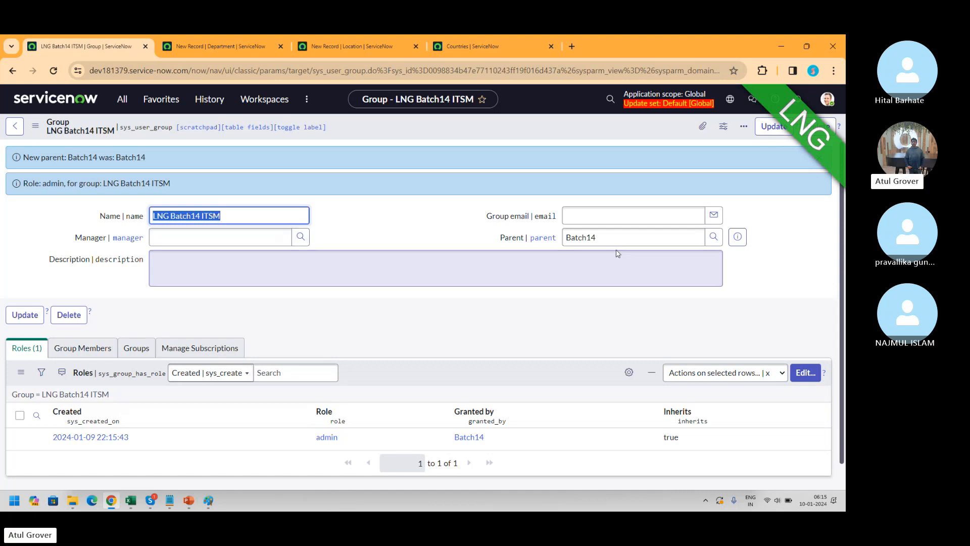
- Open the parent group's record, view its child groups, and open the LNG Batch14 ITSM child group
key("alt+Tab")
key("alt+Tab")
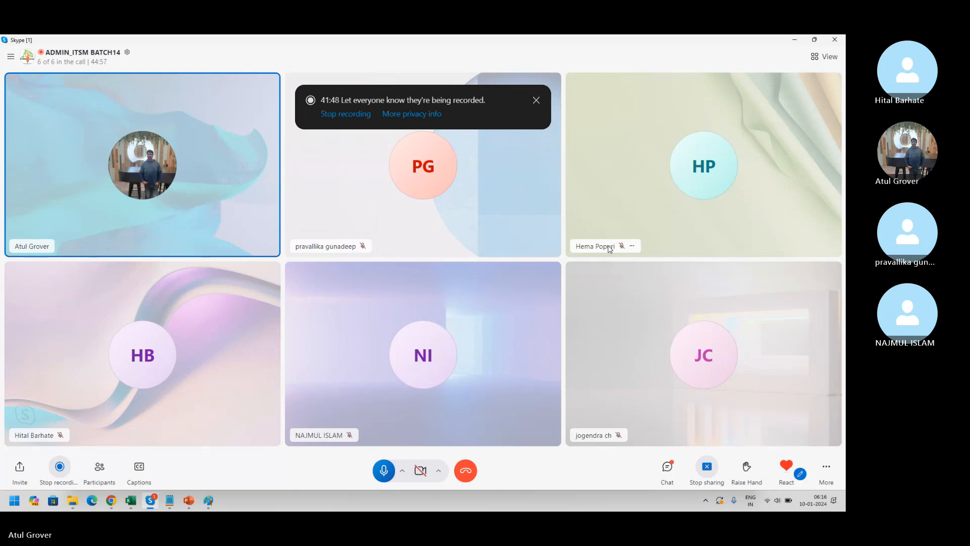
key("alt+Tab")
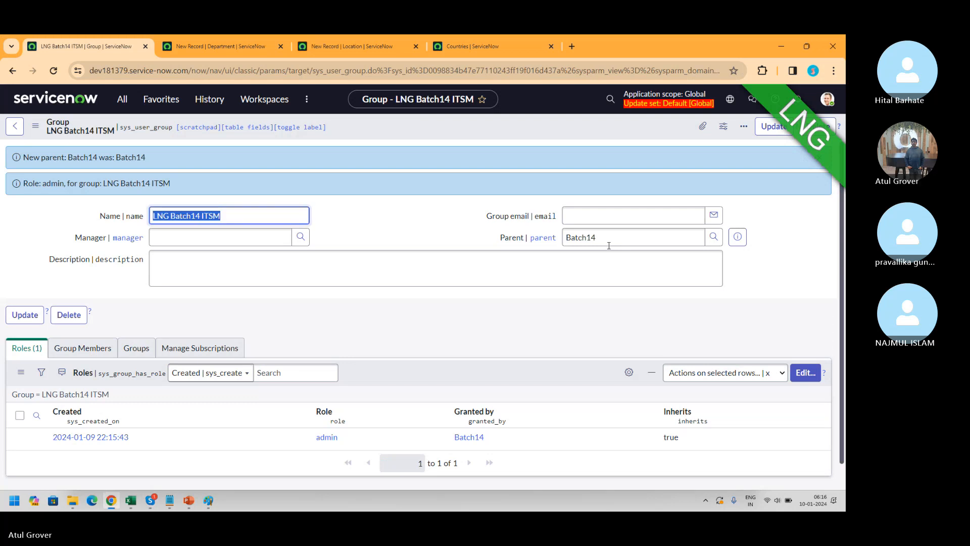
left_click(737, 237)
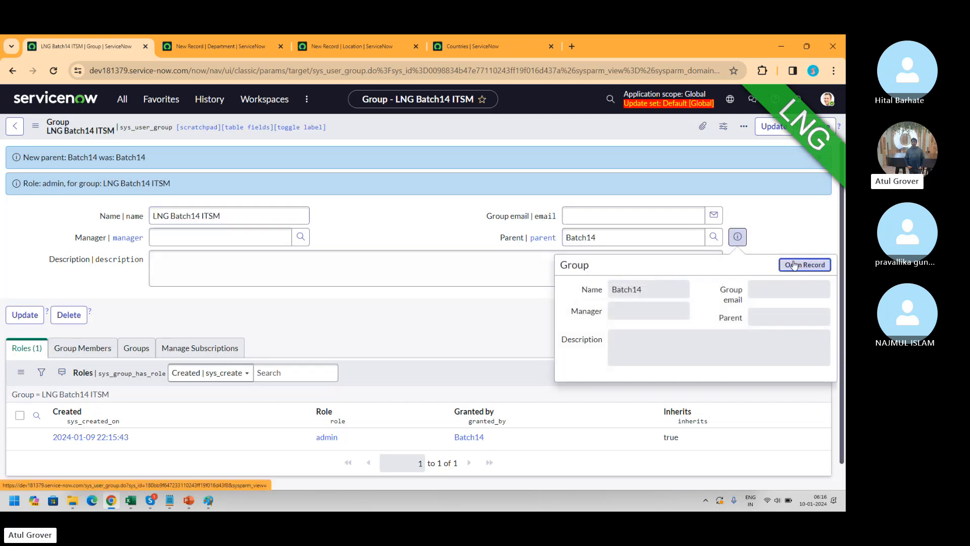
left_click(795, 264)
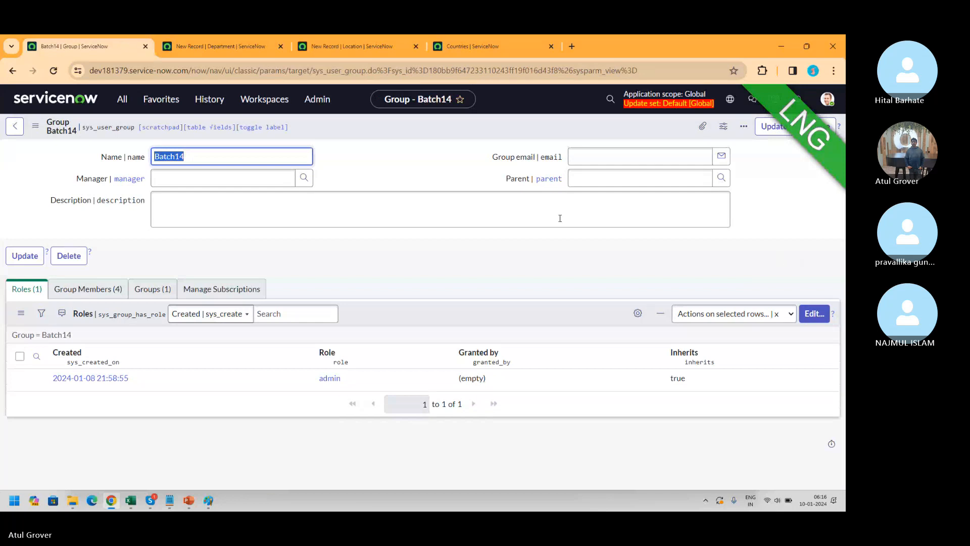
left_click(154, 289)
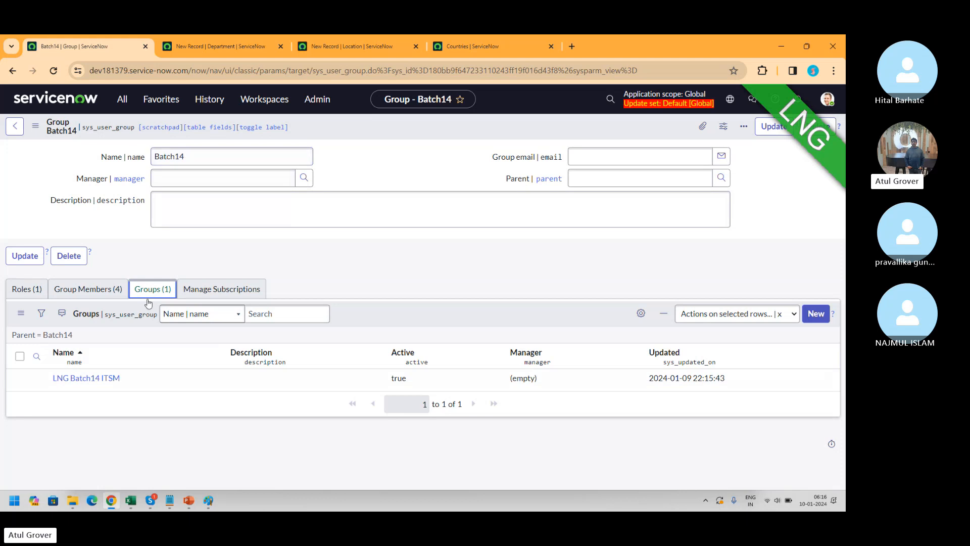
left_click(101, 383)
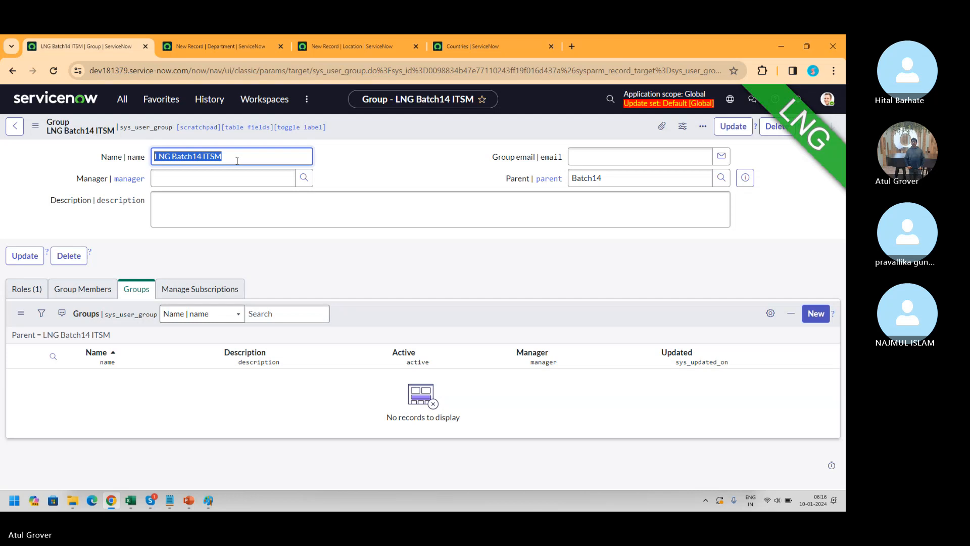
- Switch to the Notepad notes and add the line "user - Group" below the "0 or more role" line
key("alt+Tab")
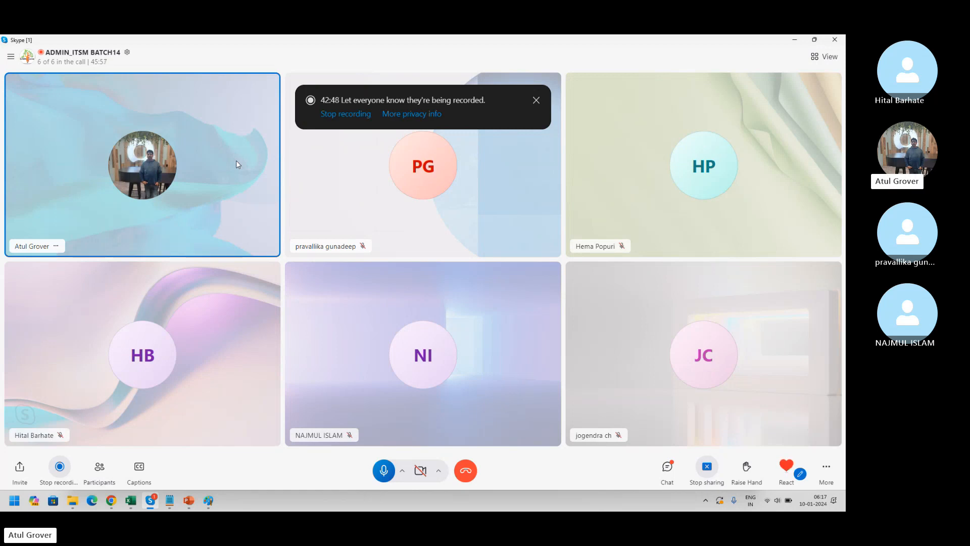
key("alt+Tab")
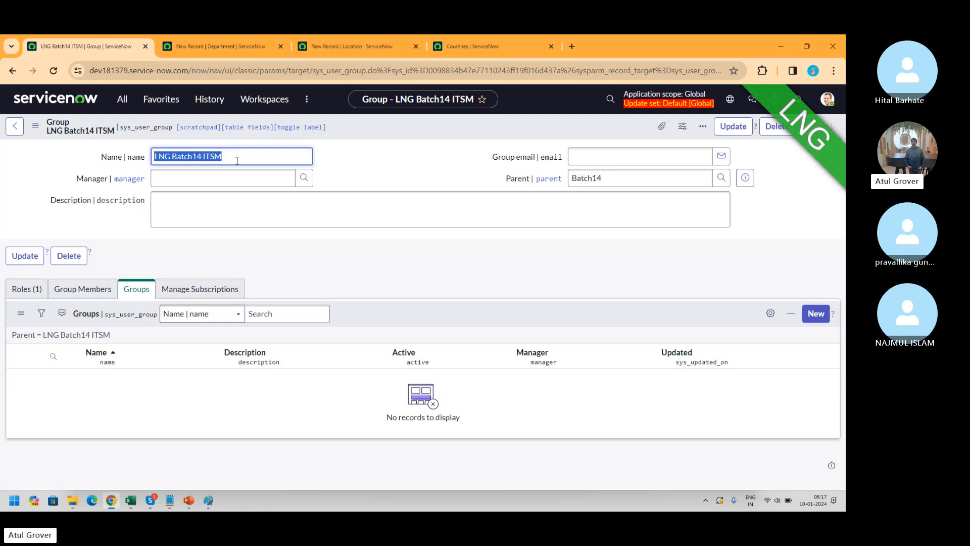
key("alt+Tab")
key("Tab")
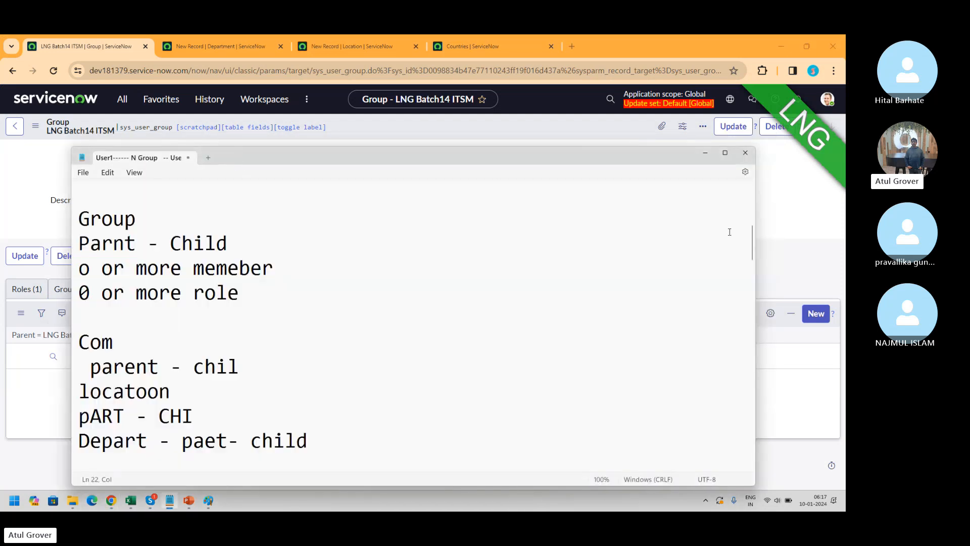
left_click_drag(79, 268, 272, 263)
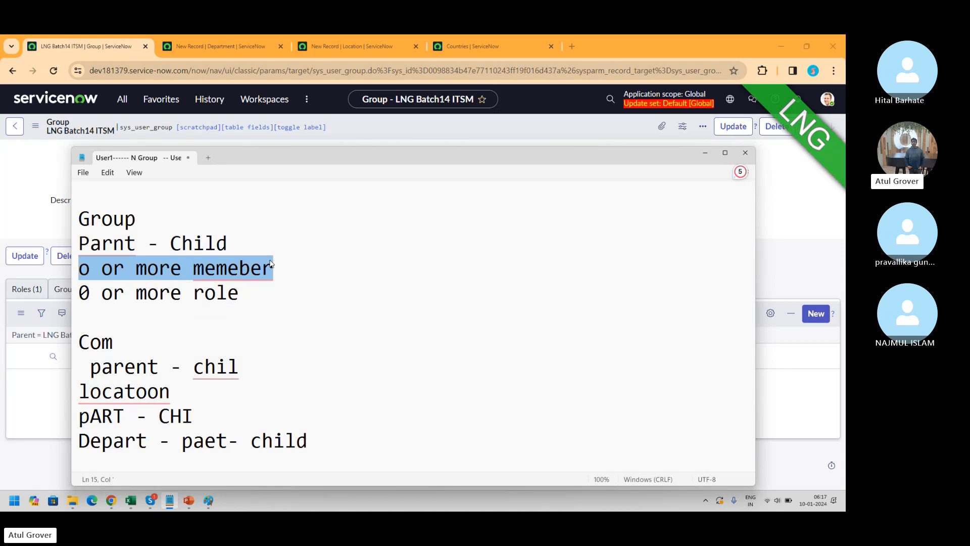
left_click(314, 298)
key("Return")
key("Return")
type("user - Gro")
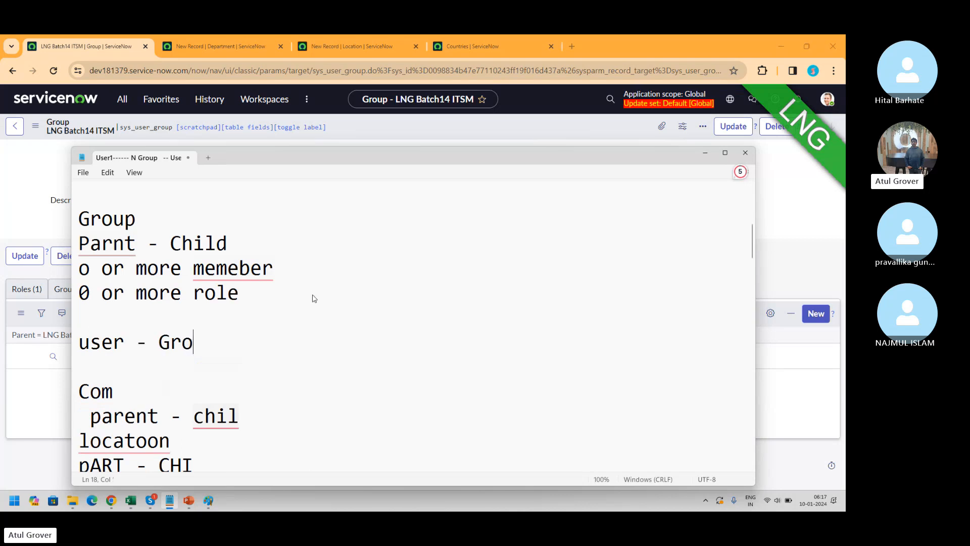
key("BackSpace")
type("oup")
key("Return")
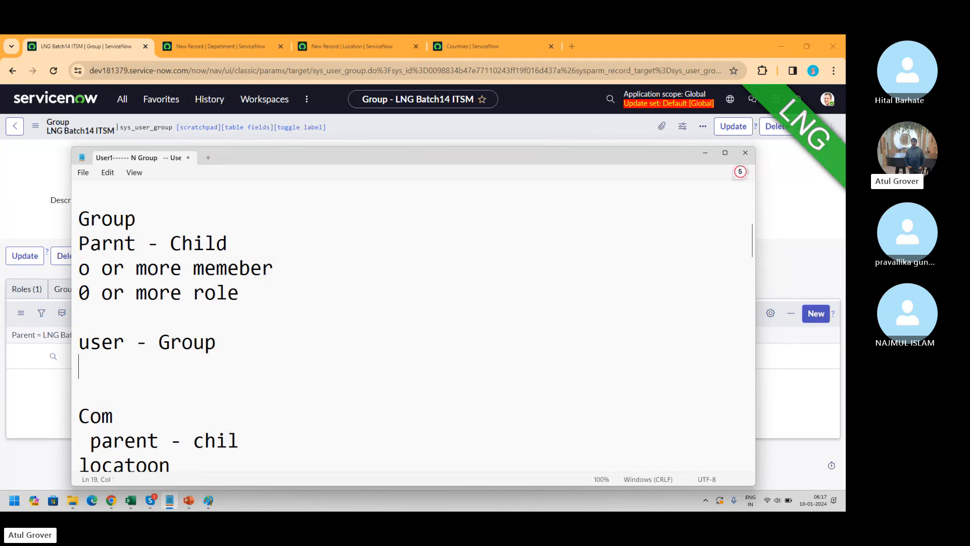
- Add the lines "M2M" and "Part - child XXX" under "user - Group", and highlight the user-group relationship lines
type("M2M")
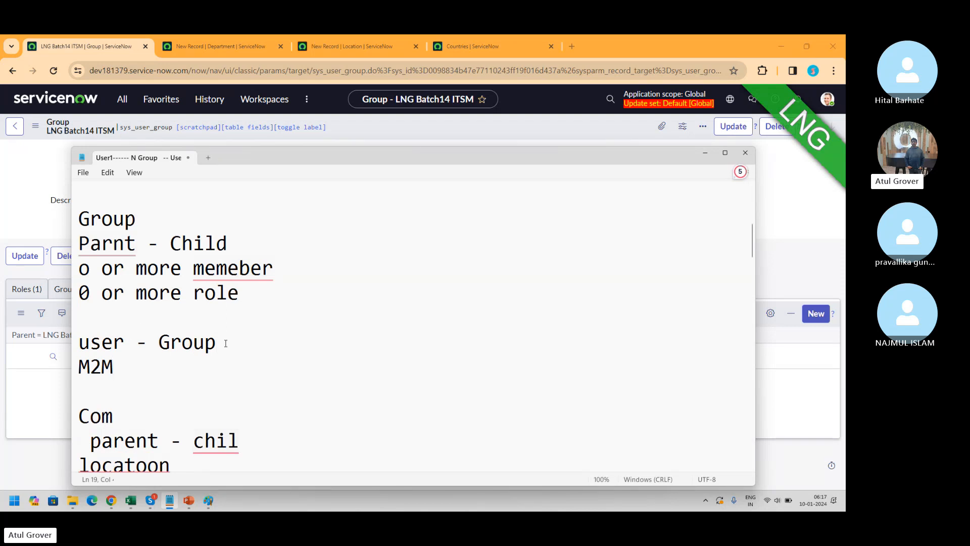
key("Return")
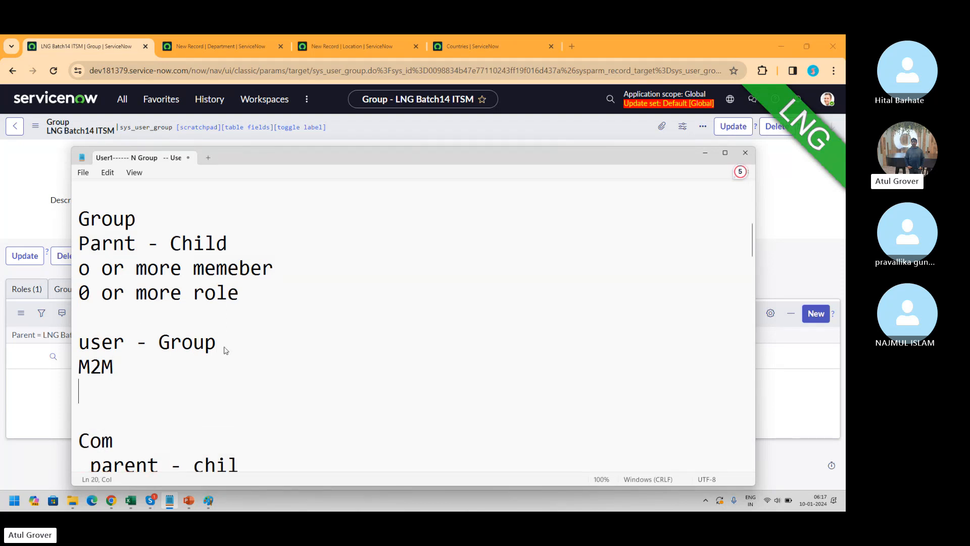
type("Part - child")
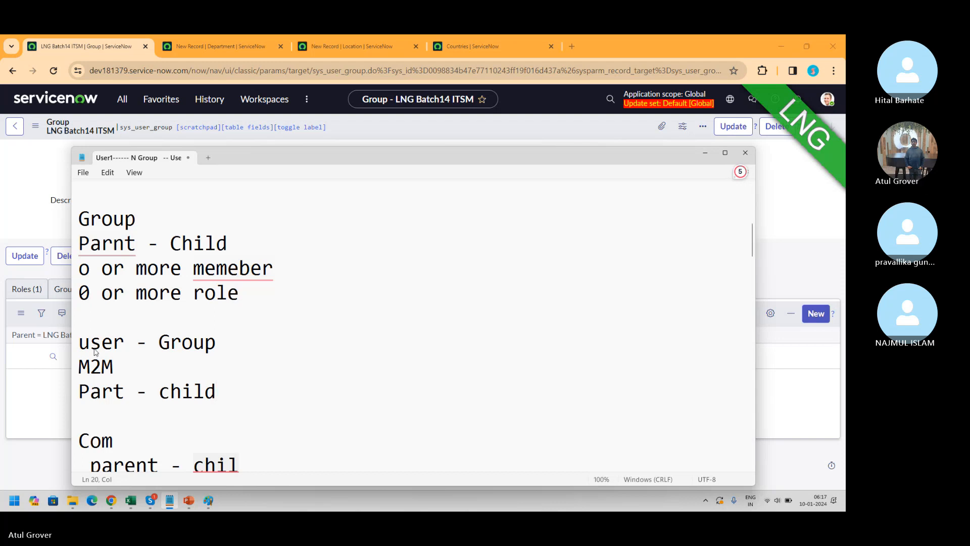
type("XXX")
left_click_drag(130, 366, 73, 349)
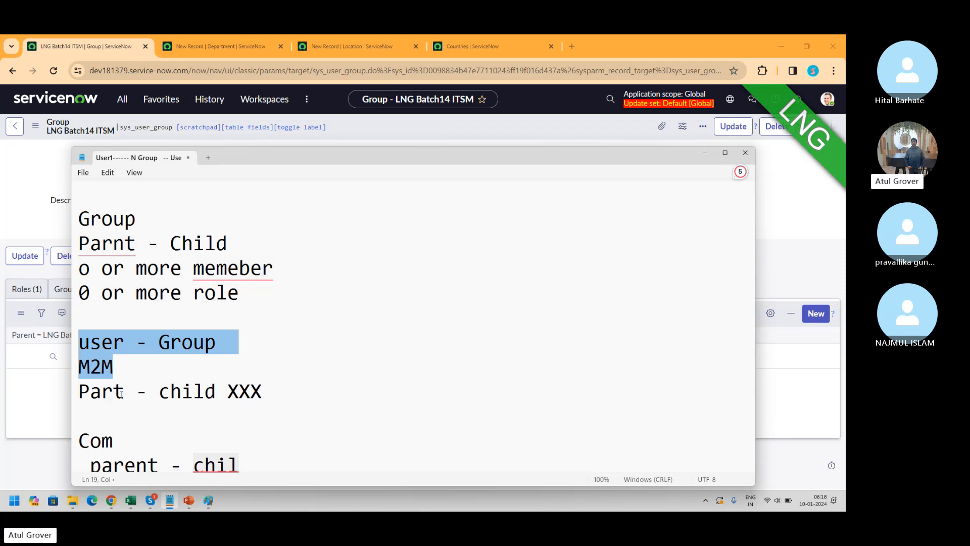
- Switch to the ITSM_Master presentation in PowerPoint and examine the Foundation Data slide
key("alt+Tab")
key("alt+Tab")
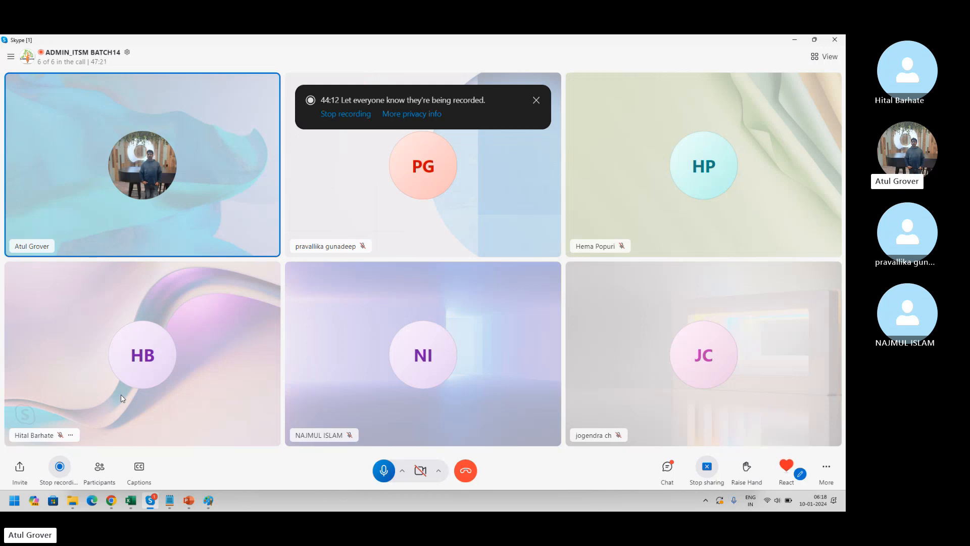
key("alt+Tab")
key("Tab")
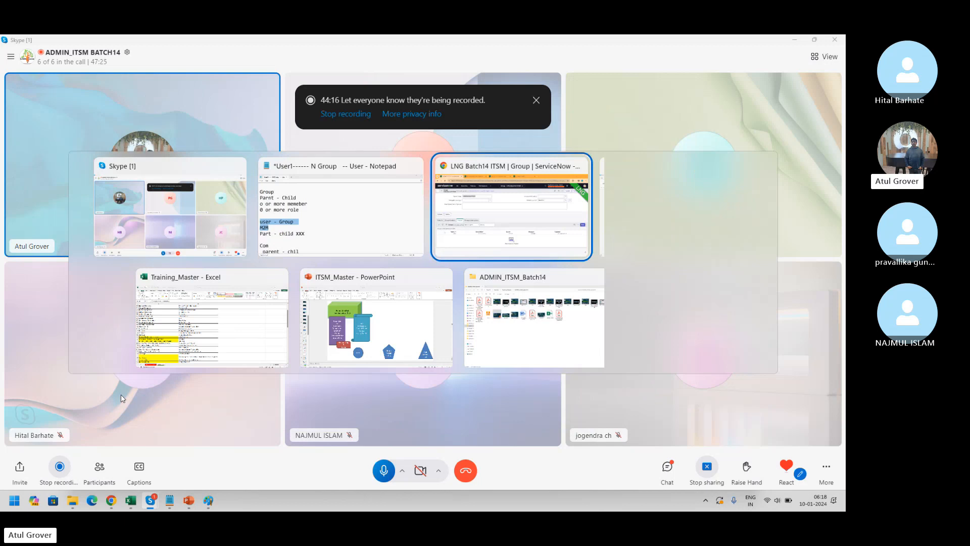
key("Down")
key("Left")
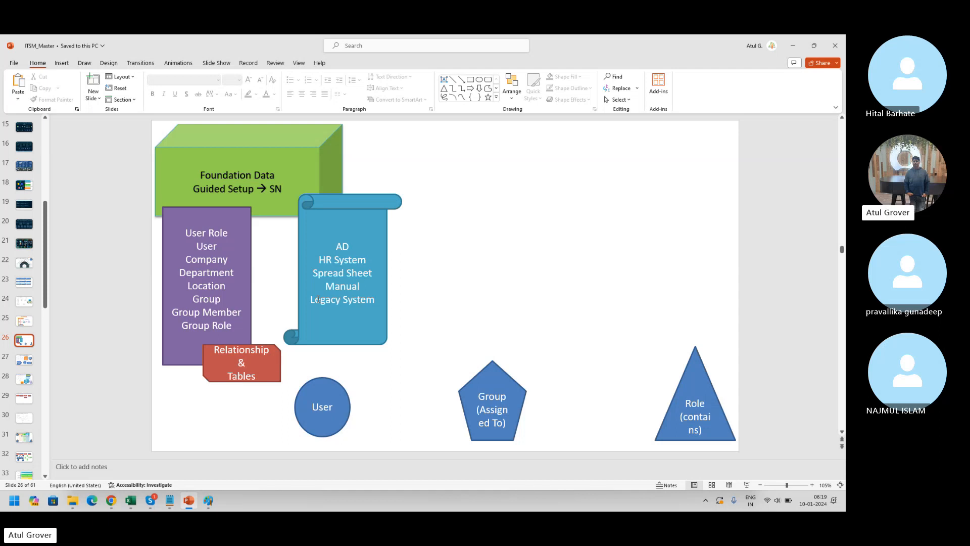
- Switch to the Training_Master workbook in Excel and fill the Foundation Data topics in A29:A32 with yellow
key("alt+Tab")
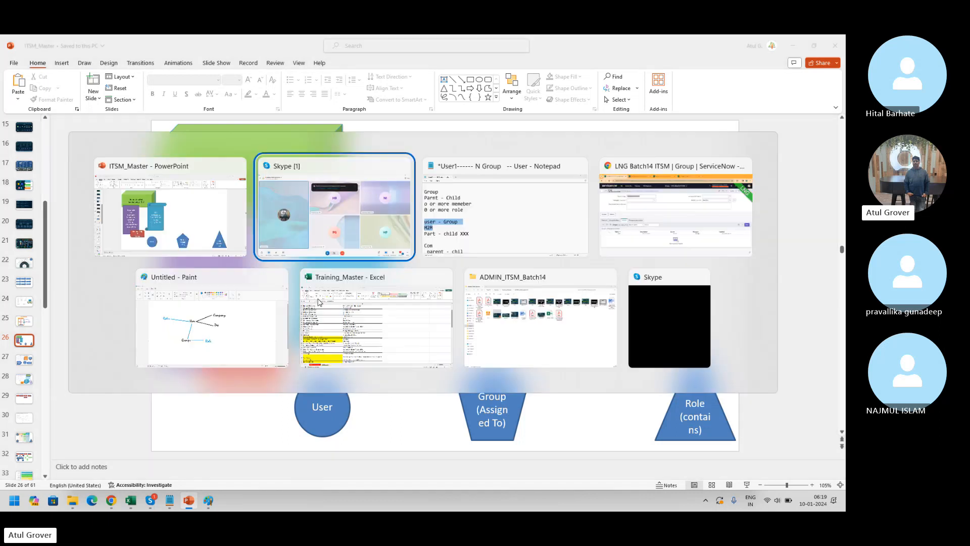
left_click(319, 302)
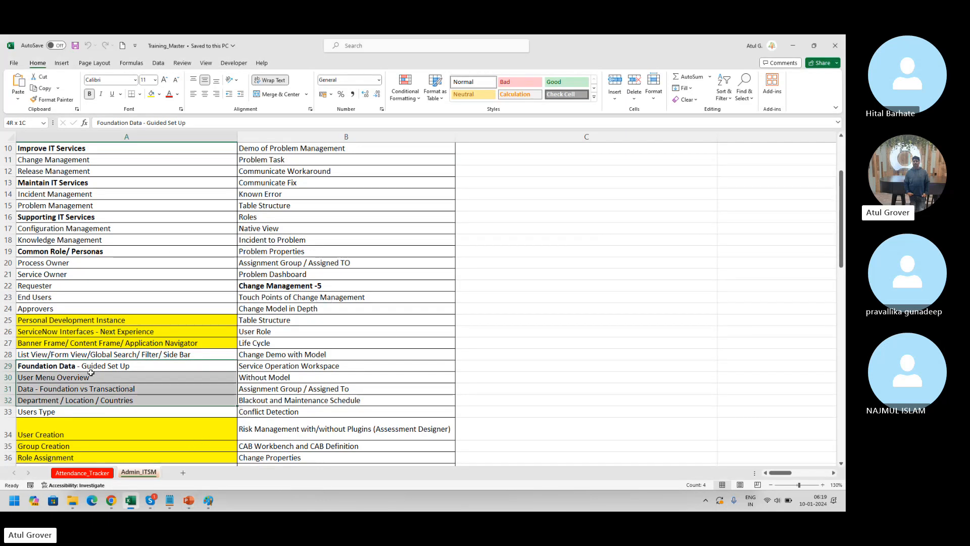
left_click(149, 94)
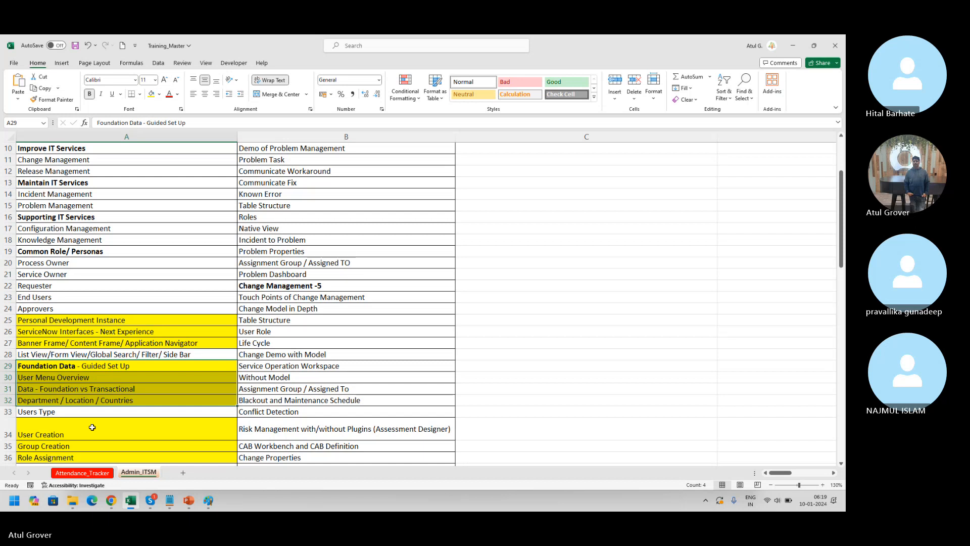
key("alt+Tab")
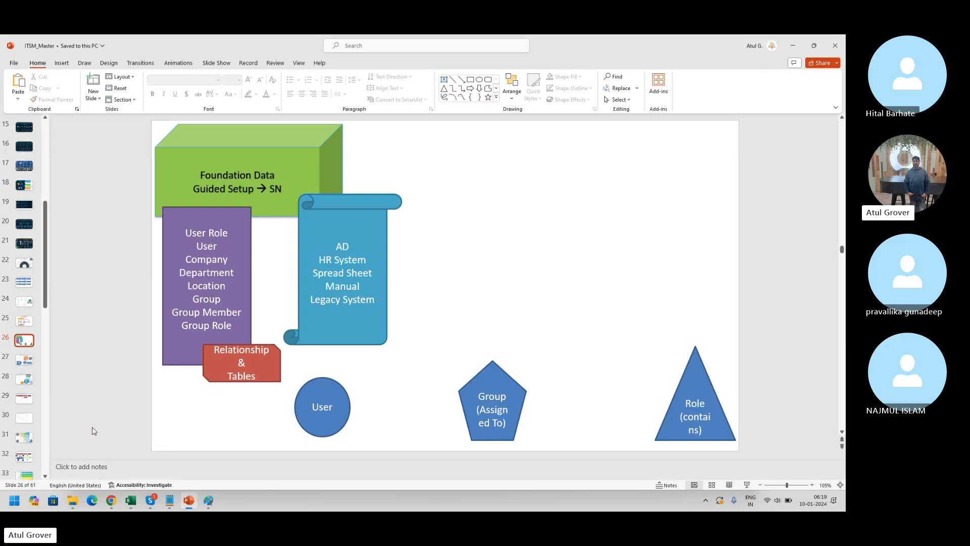
left_click(111, 500)
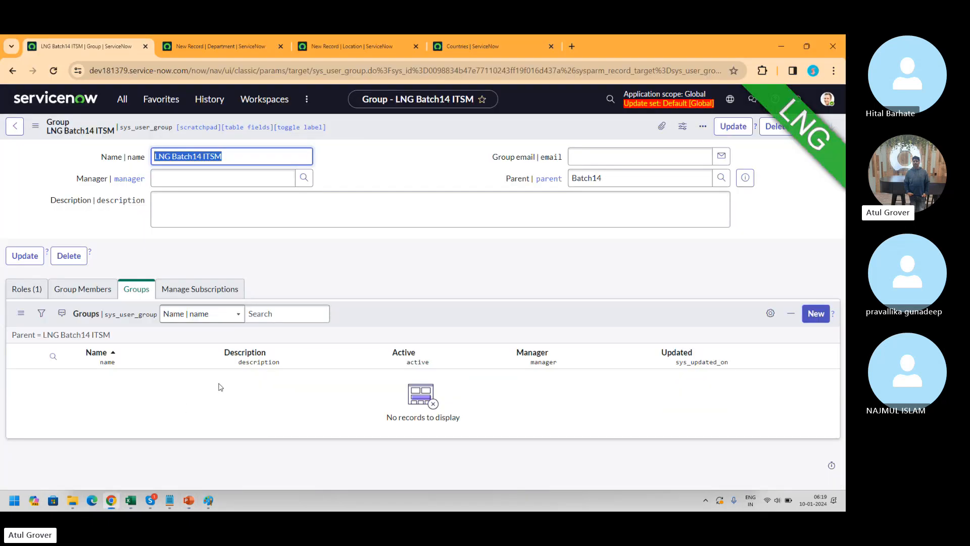
left_click(123, 100)
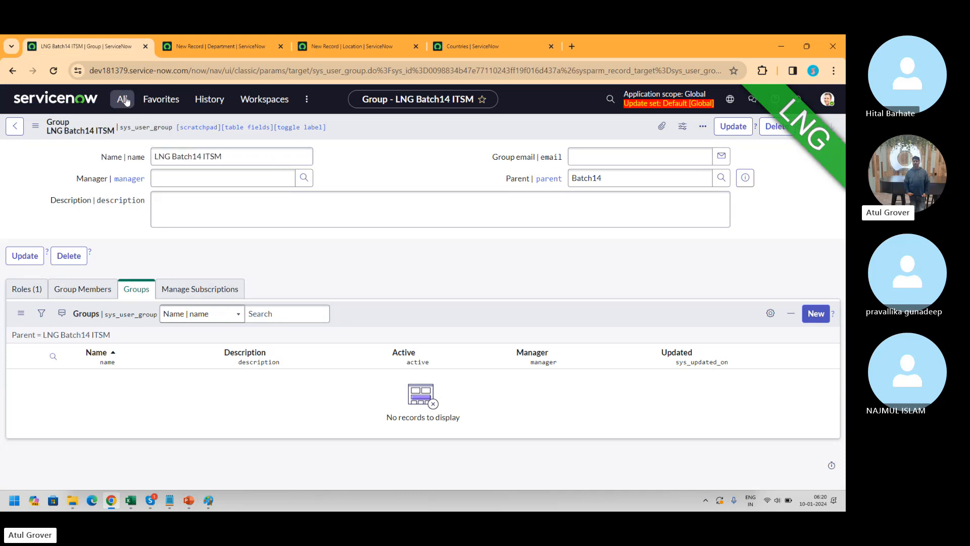
- Return to the Notepad notes and add the line "end user - Fulfiler - ServiceAccont" above the Group section, followed by a blank line
left_click(171, 500)
left_click(159, 204)
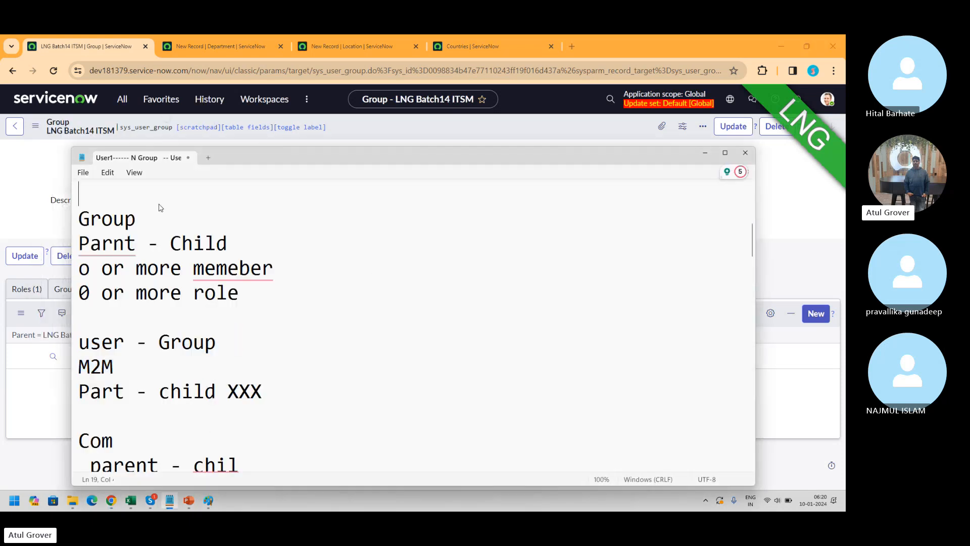
type("end")
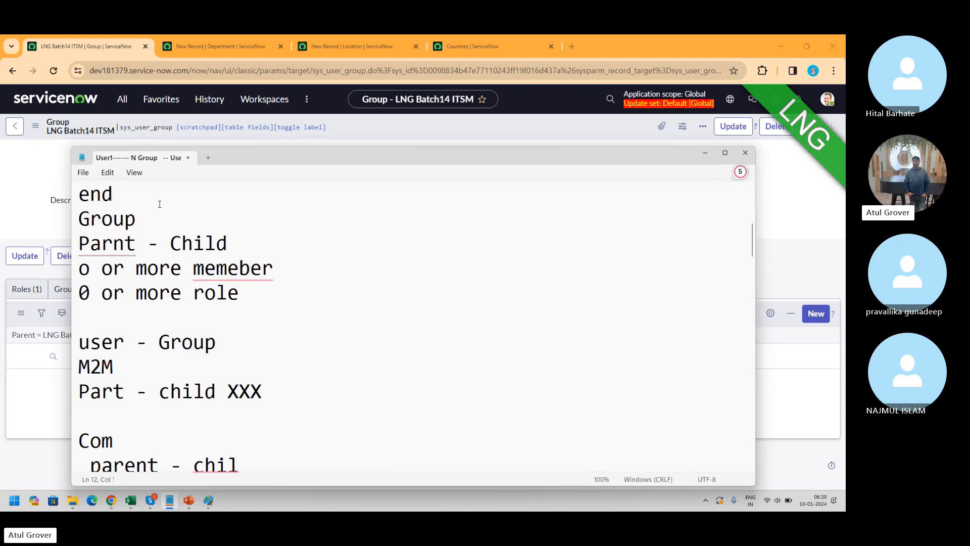
type(" user - Fu")
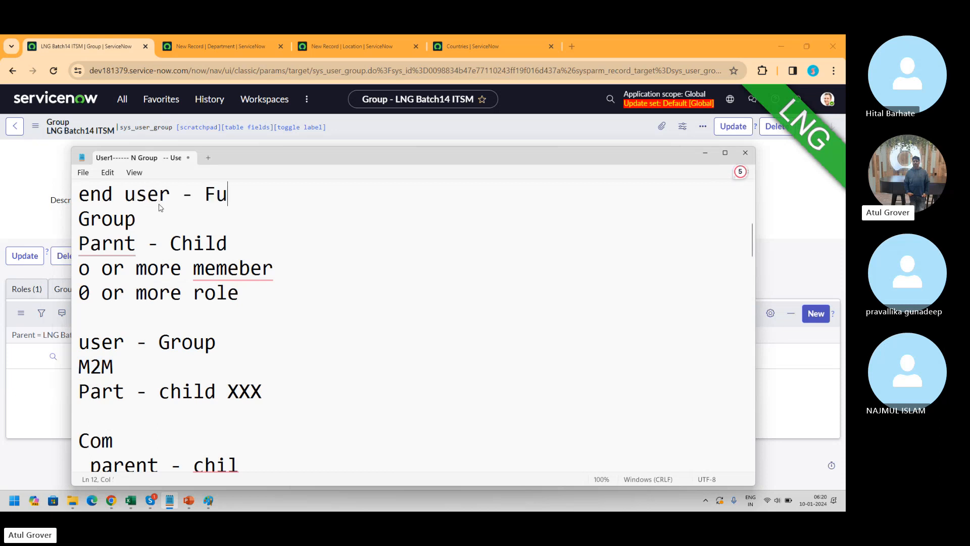
type("lf")
key("BackSpace")
type("lfiler")
key("Return")
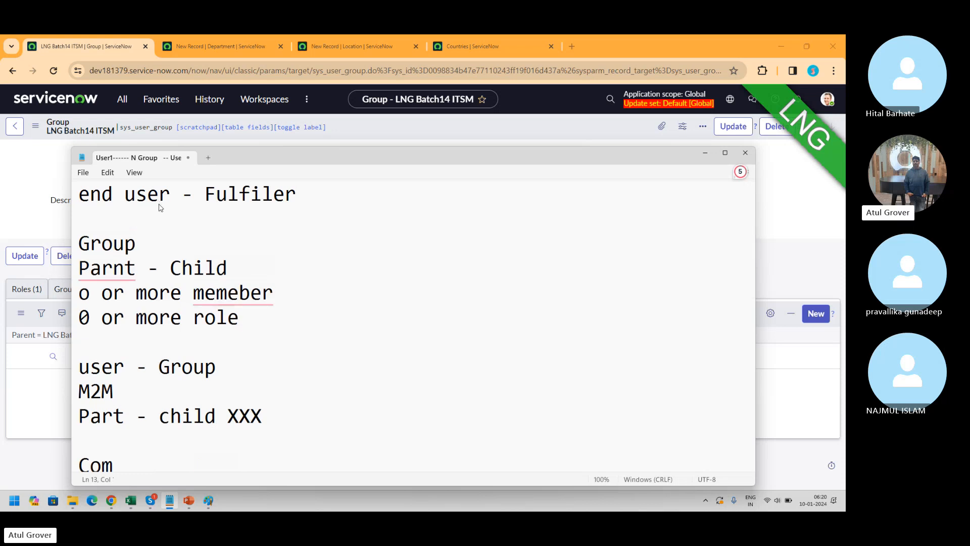
key("Up")
key("End")
type("- ServiceAccont")
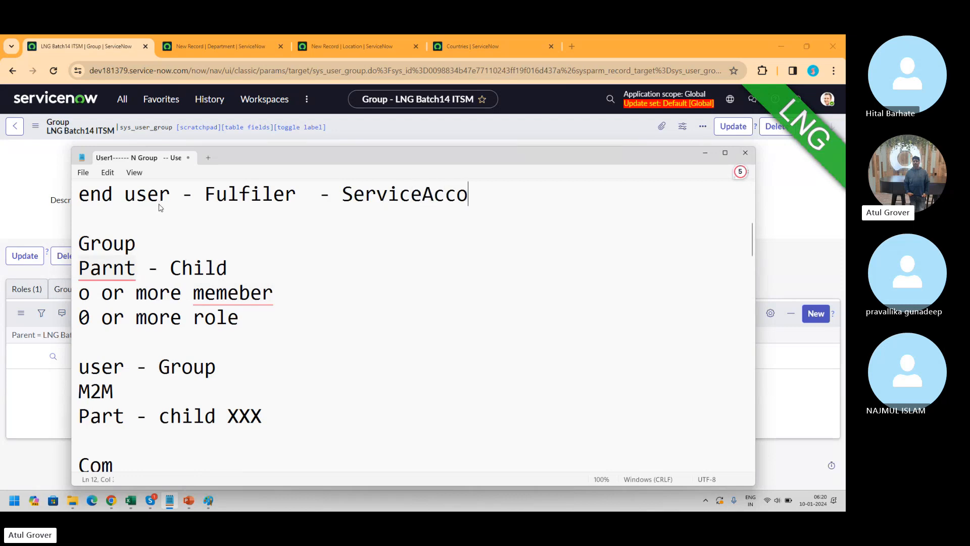
- Correct the last user type in the notes to "Service Account", written as two words
key("BackSpace")
key("BackSpace")
key("BackSpace")
key("BackSpace")
key("BackSpace")
key("BackSpace")
type("A")
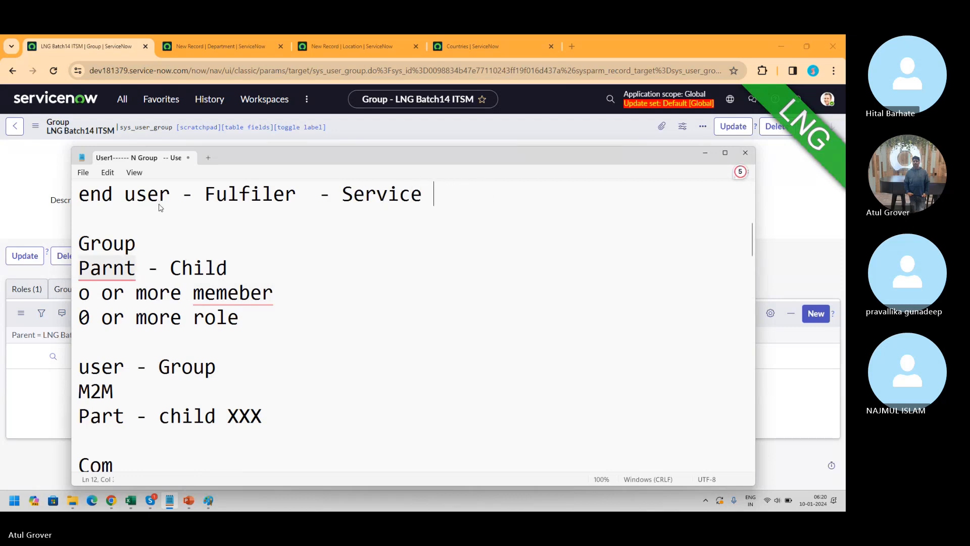
type("ccount")
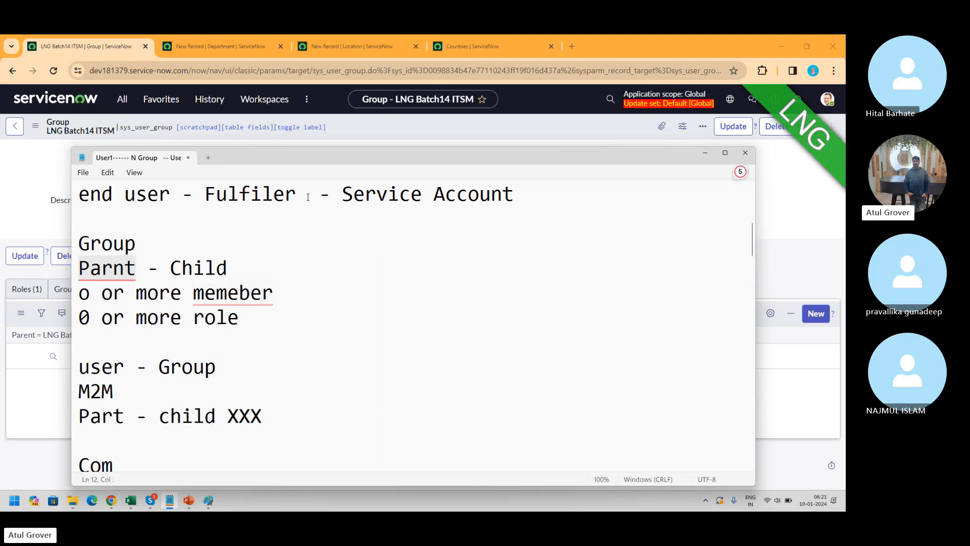
- Add "(ITIL)" after "Fulfiler" in the user types line and highlight "Service Account"
left_click_drag(308, 196, 204, 197)
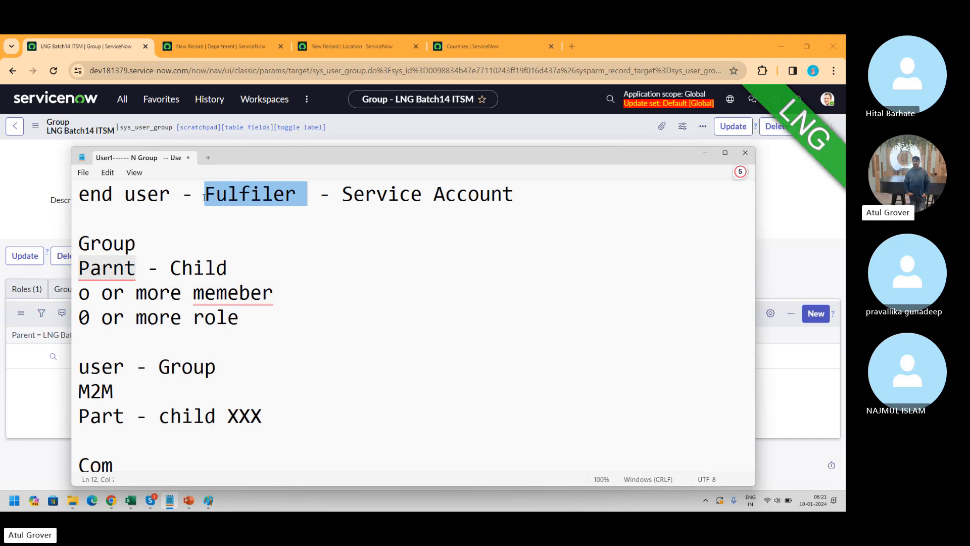
left_click(300, 197)
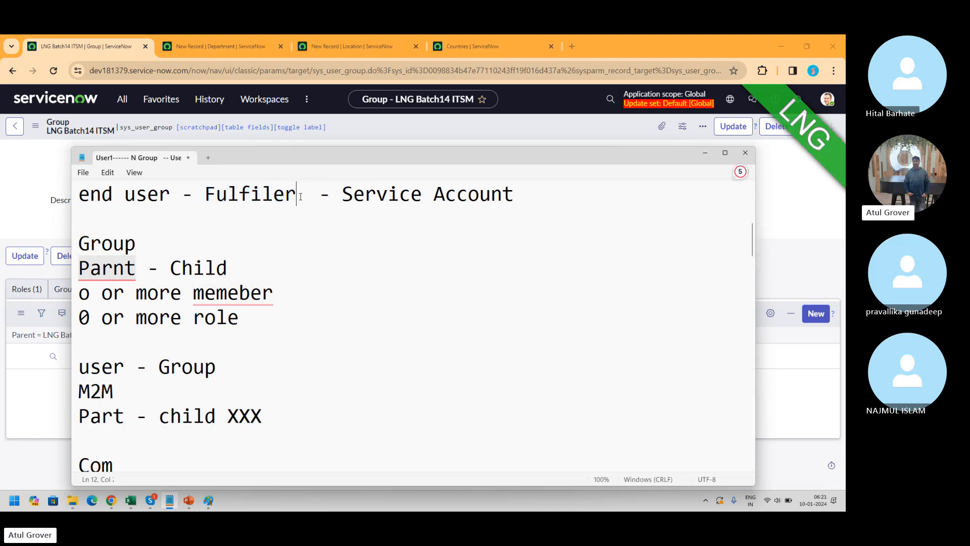
type("(ITIL")
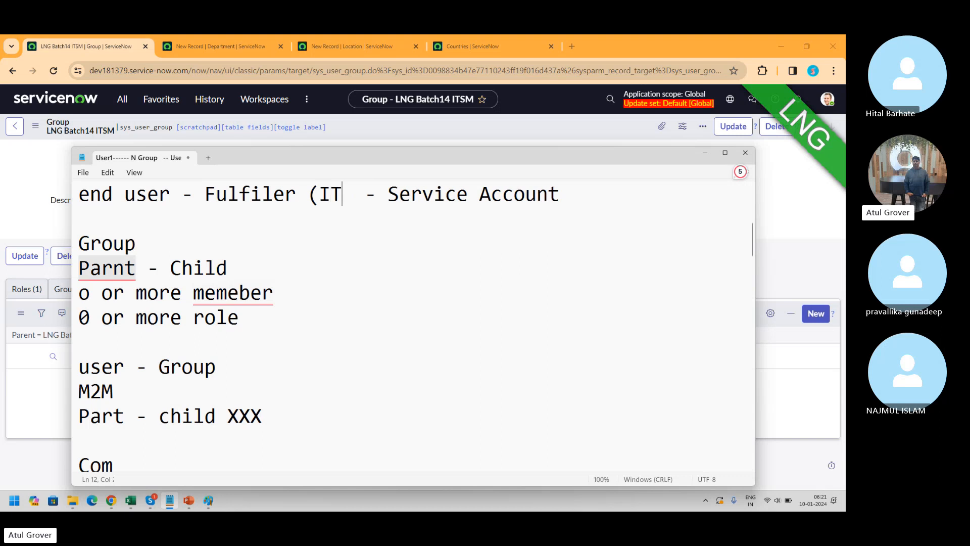
type(")")
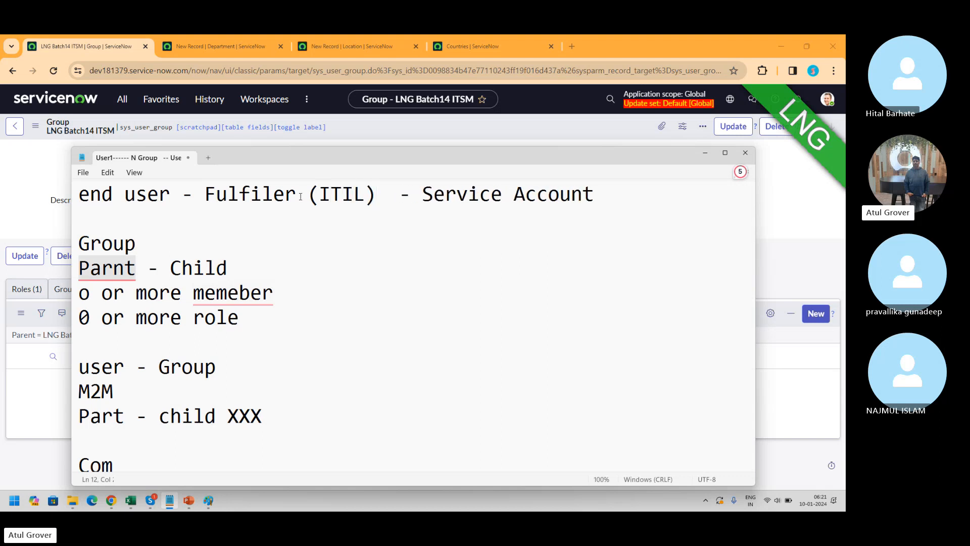
left_click_drag(594, 194, 424, 198)
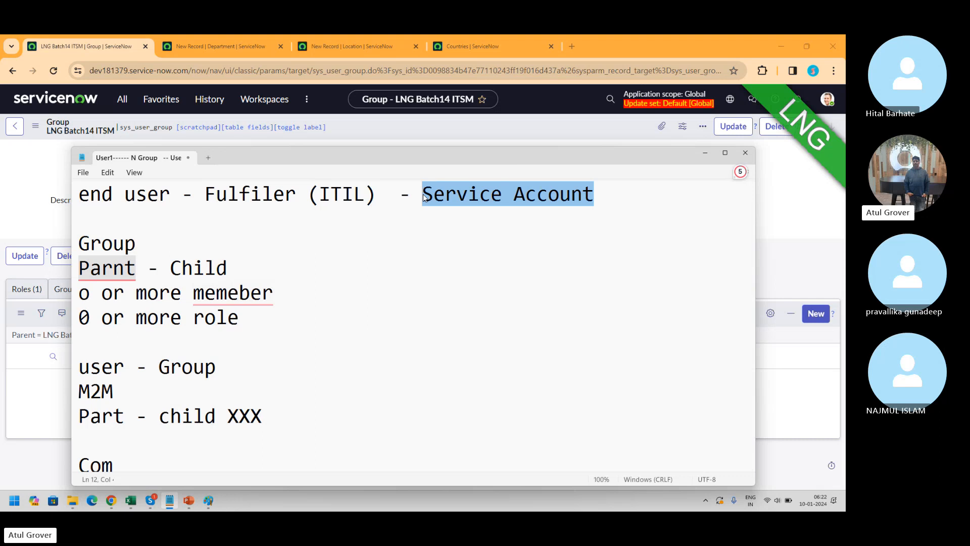
- Switch past the Skype call to ServiceNow in Chrome and open a blank new user record from the Users list
key("alt+Tab")
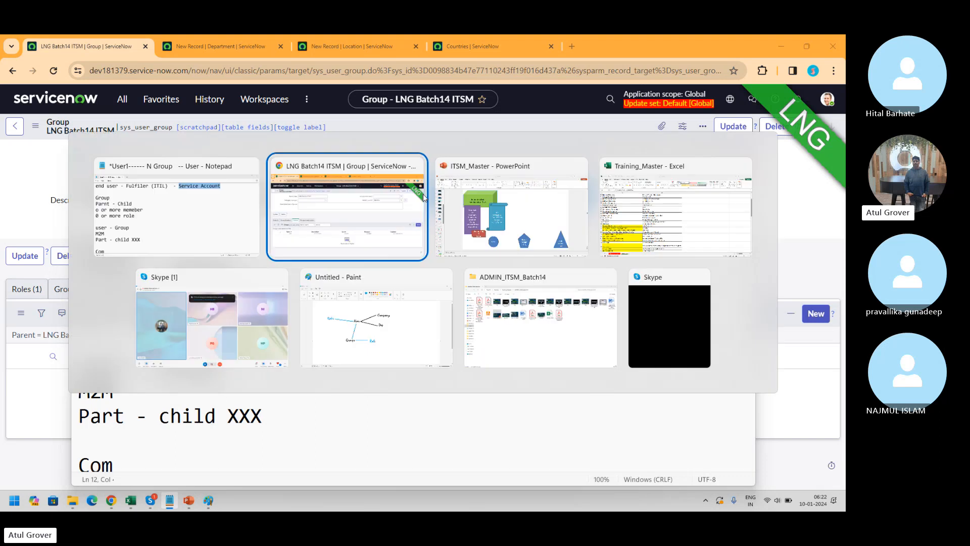
key("alt+Tab")
key("alt+Tab")
key("alt+Tab")
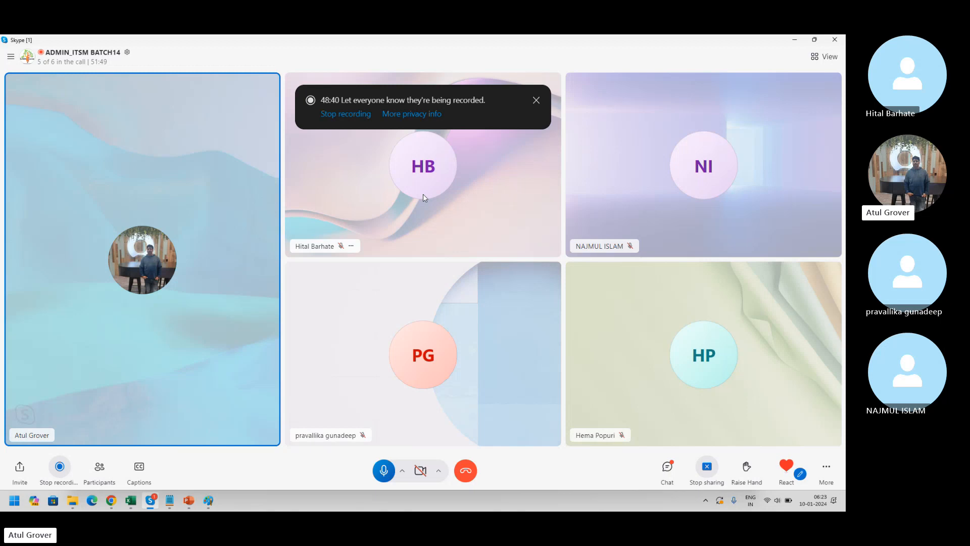
key("alt+Tab")
key("alt+Tab")
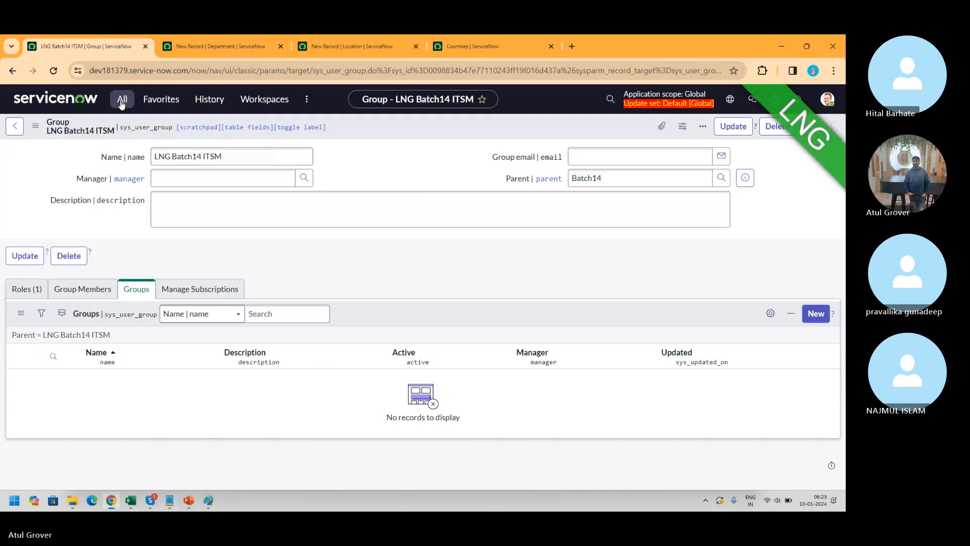
left_click(122, 99)
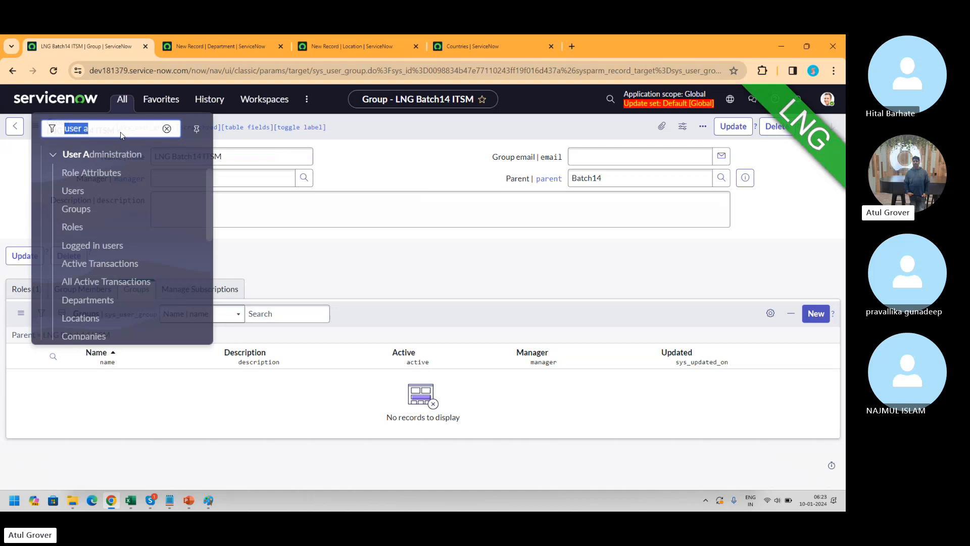
left_click(73, 189)
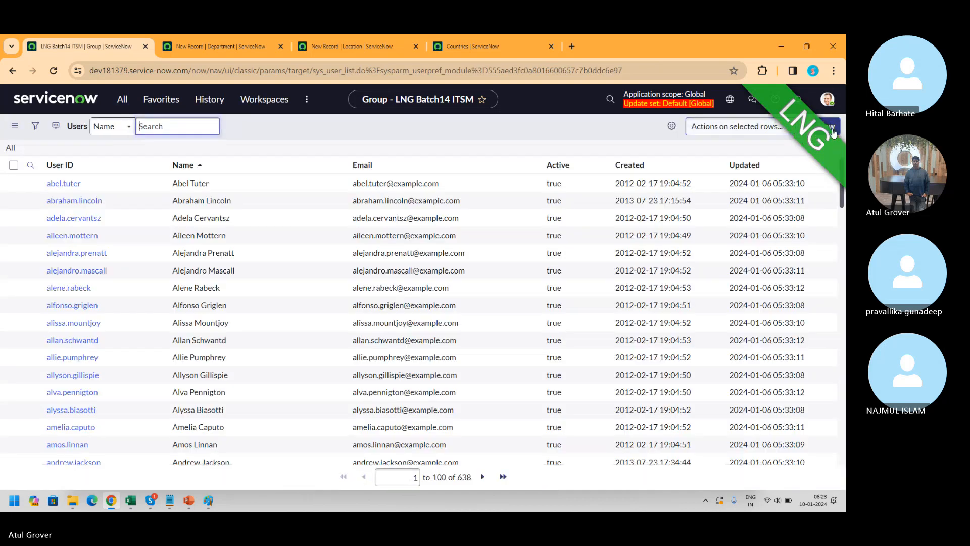
left_click(830, 126)
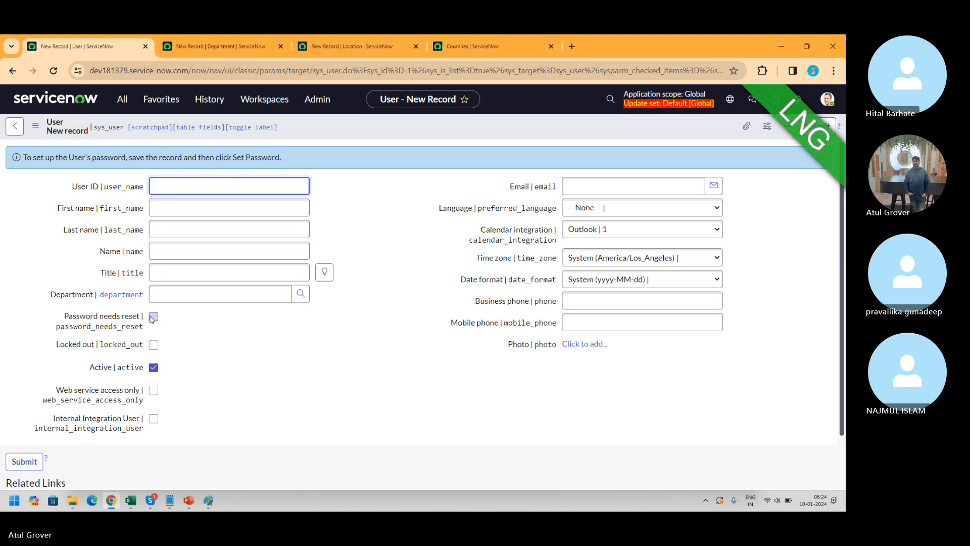
- Switch to the Training_Master workbook in Excel and fill the Users Type topic in A33 with yellow
key("alt+Tab")
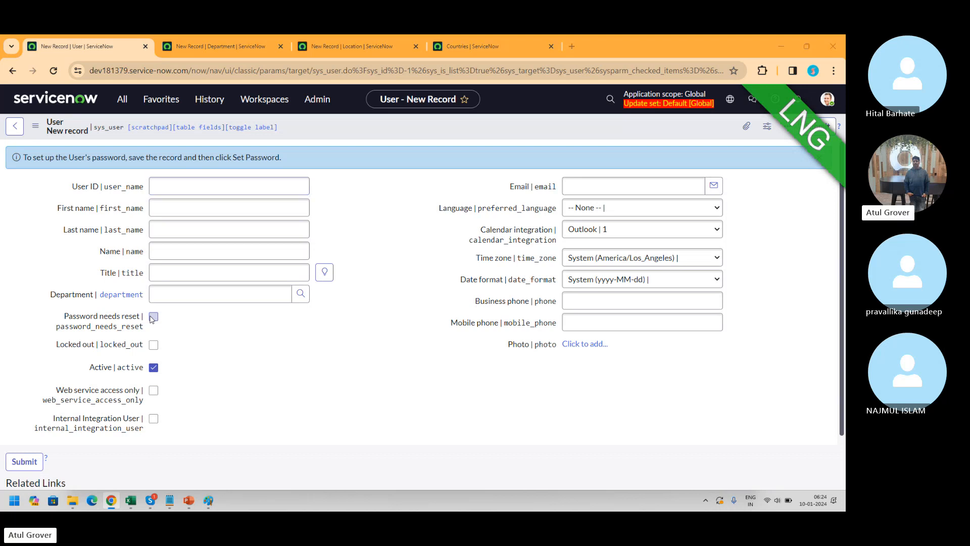
key("Down")
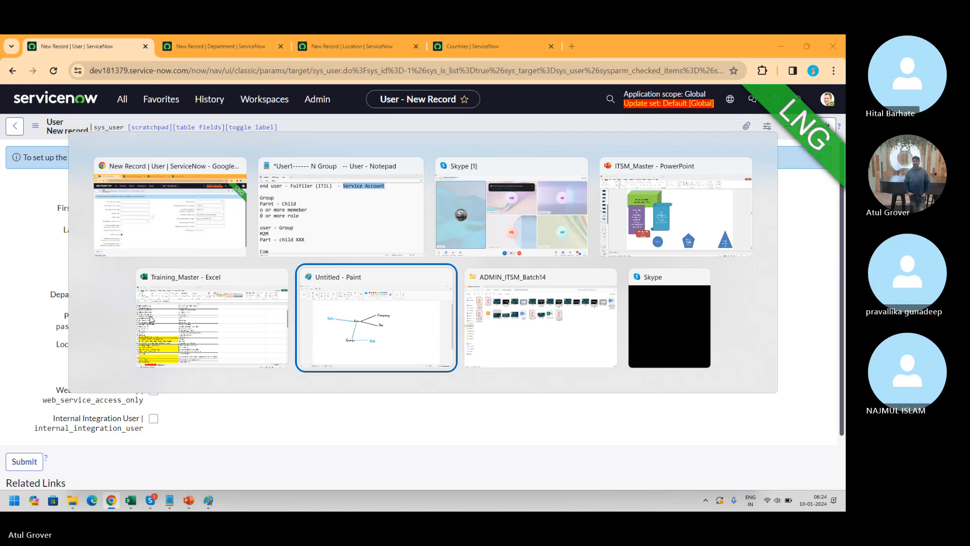
key("Left")
left_click(150, 318)
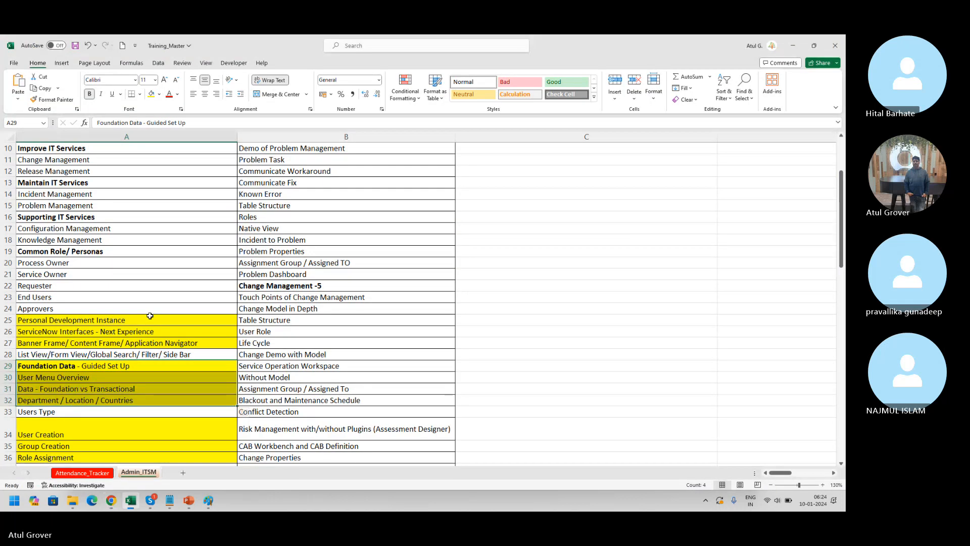
left_click(94, 412)
left_click(154, 95)
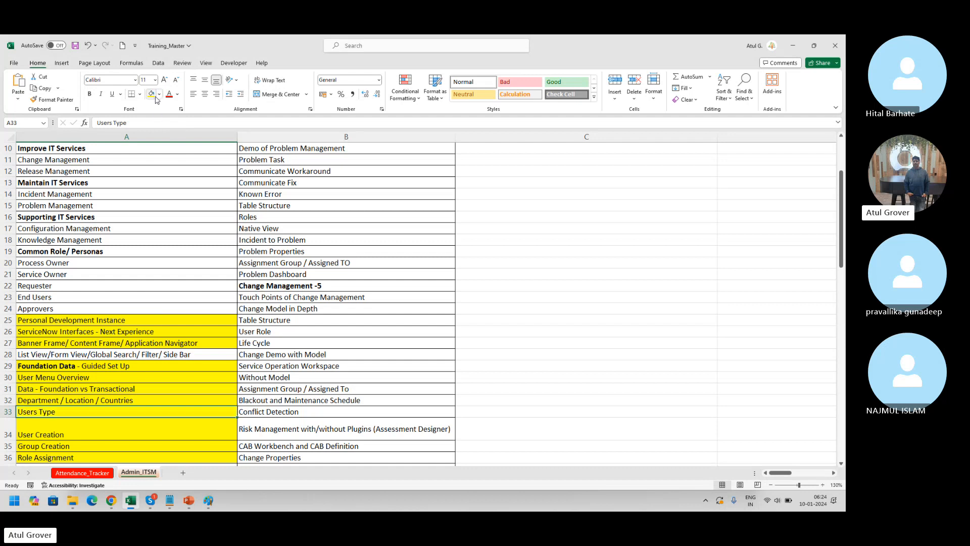
- Fill the persona topics Process Owner through End Users in A20:A23 with yellow
key("Down")
key("Down")
key("Down")
key("Down")
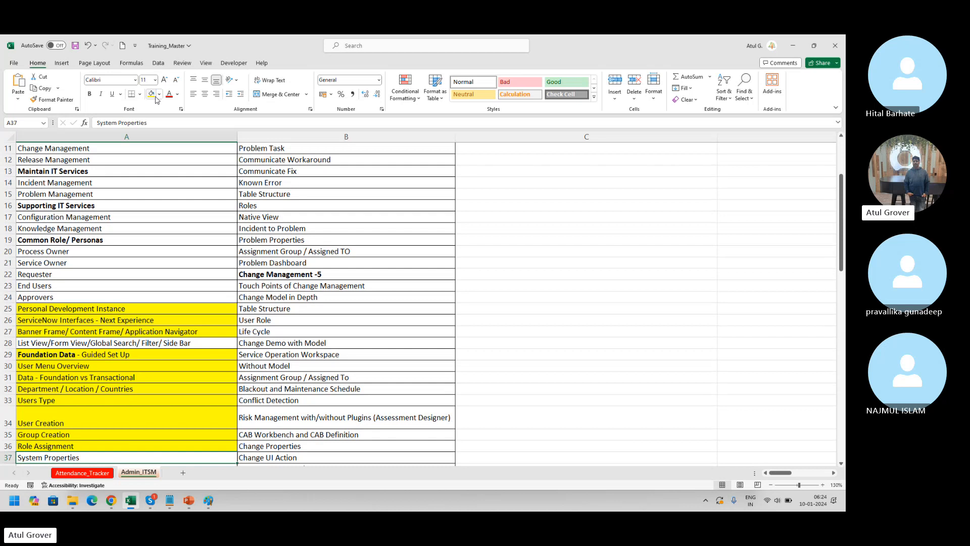
key("Down")
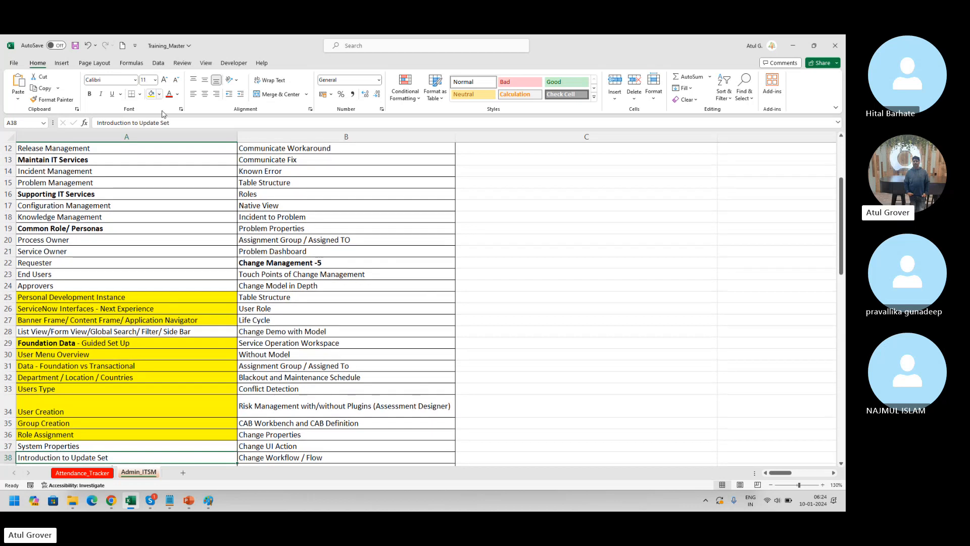
left_click_drag(46, 240, 44, 274)
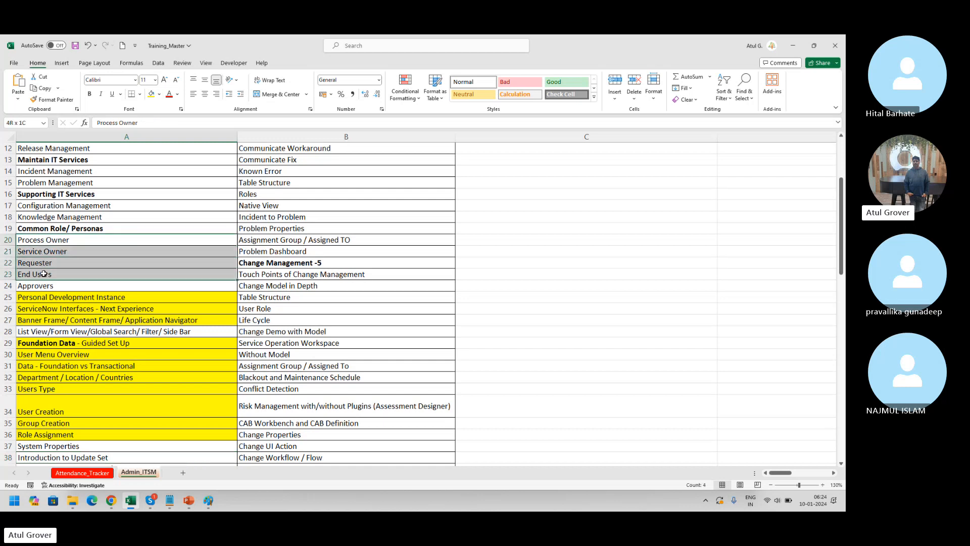
left_click(153, 95)
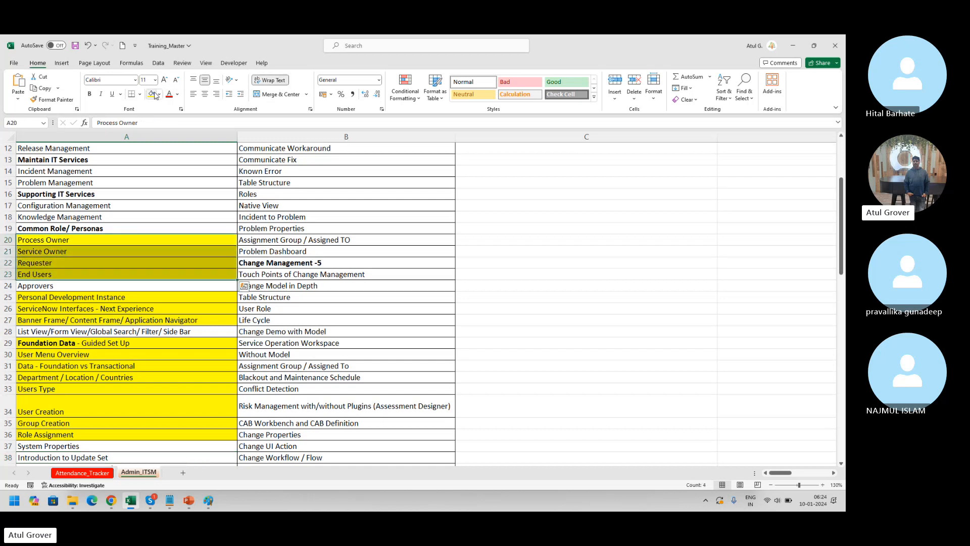
- Visit the Notepad notes and the Skype call, and fill the Approvers topic in A24 of the Training_Master workbook with yellow
left_click(66, 286)
key("alt+Tab")
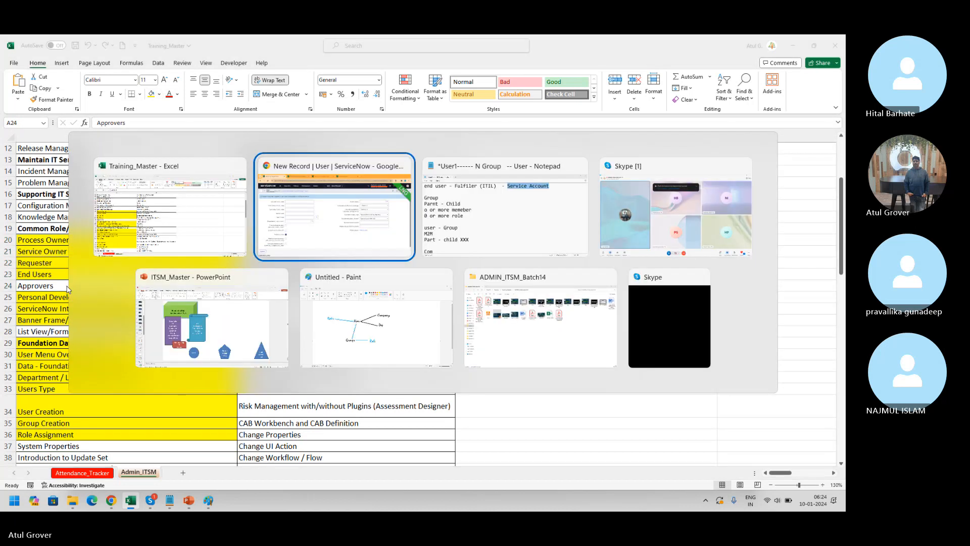
key("alt+Tab")
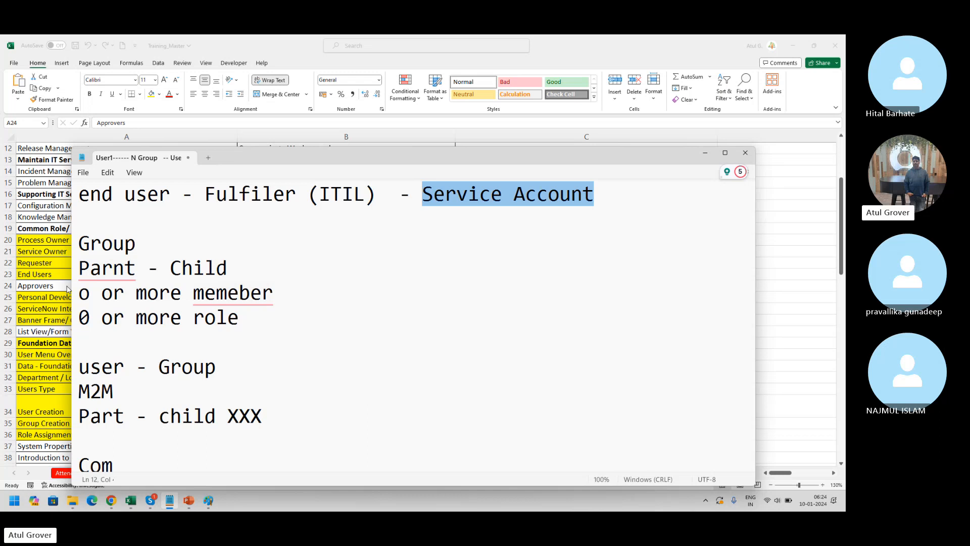
key("alt+Tab")
key("alt+Tab")
key("alt+Tab")
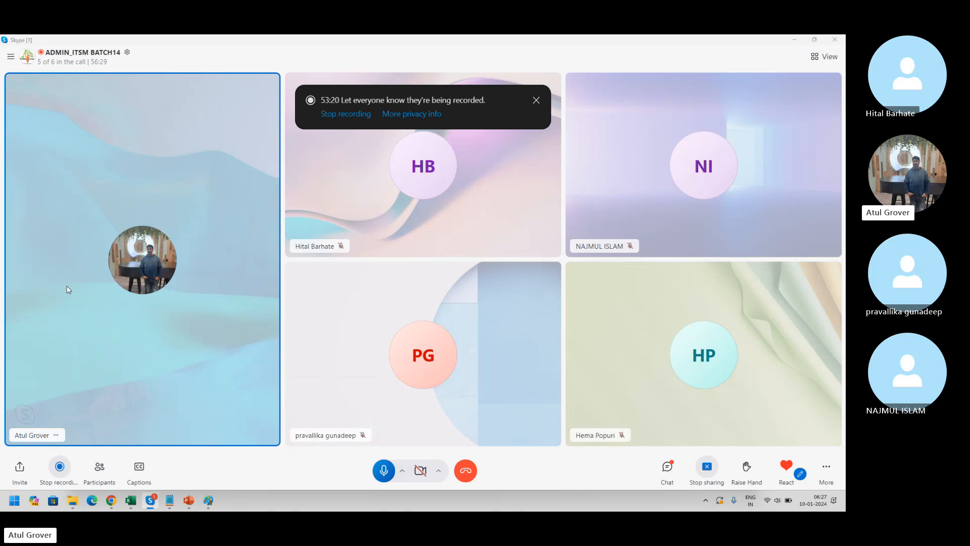
key("alt+Tab")
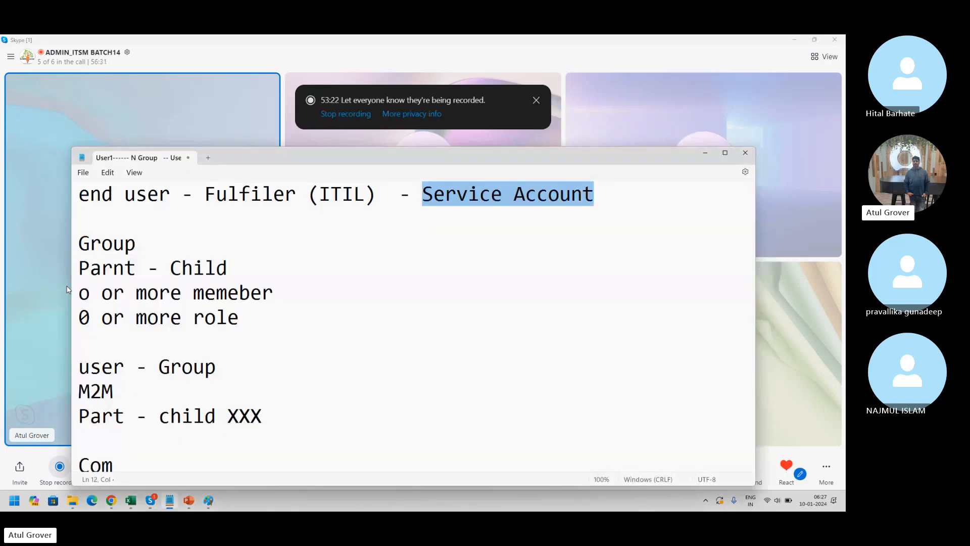
key("alt+Tab")
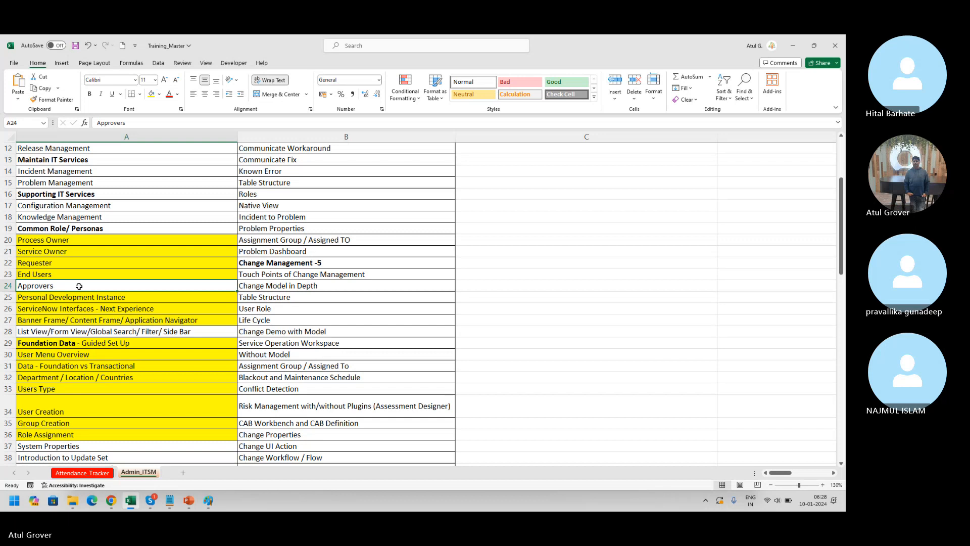
left_click(150, 96)
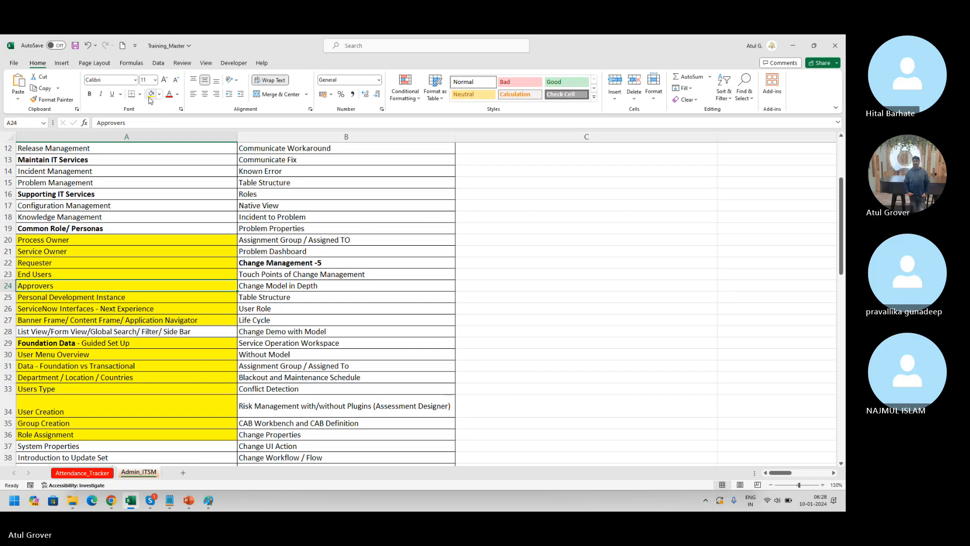
- Return to ServiceNow in Chrome by way of the Skype call, and view the user menu options on the home page
key("alt+Tab")
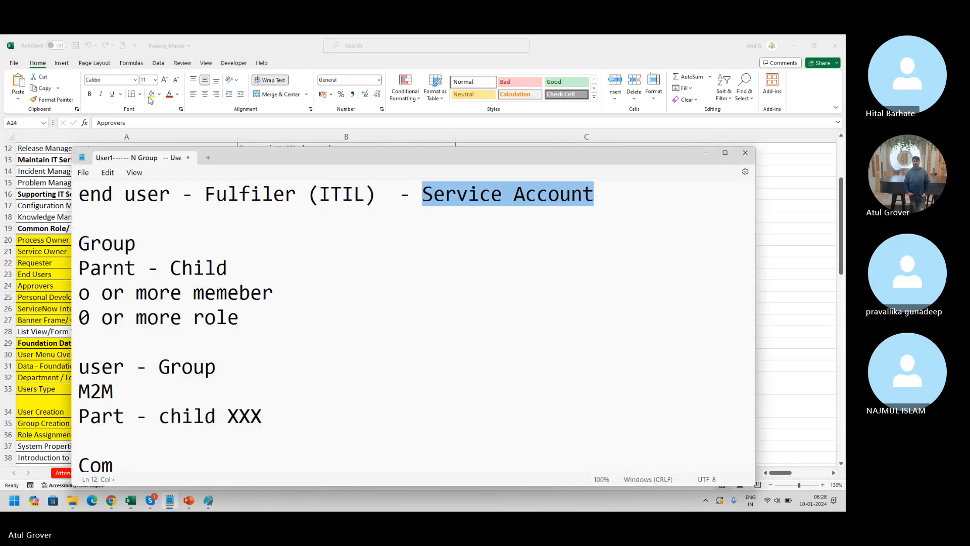
key("alt+Tab")
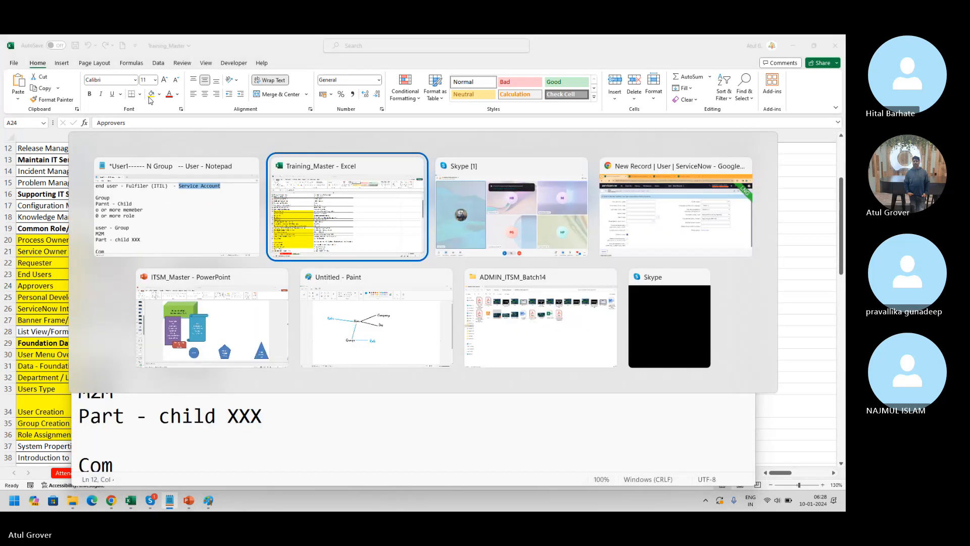
key("alt+Tab")
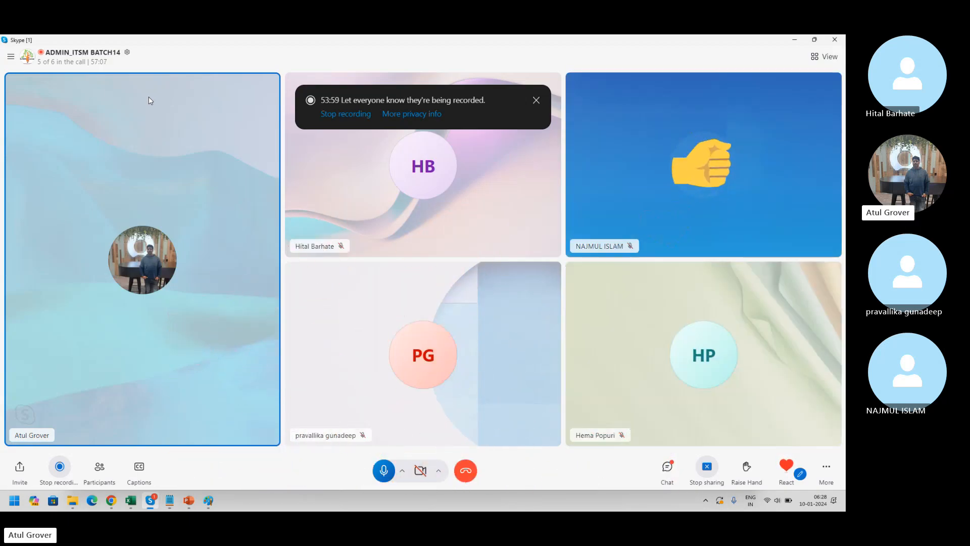
key("alt+Tab")
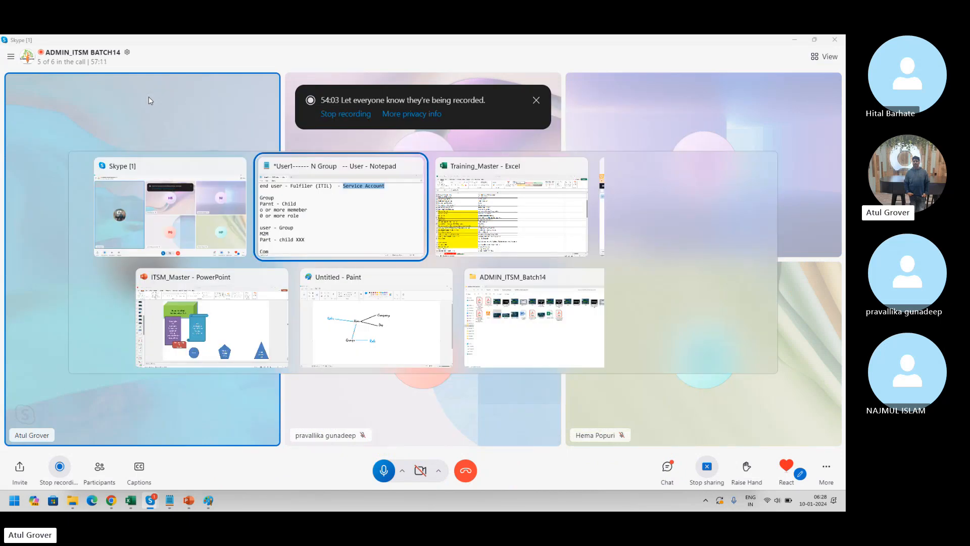
key("alt+Tab")
key("alt+Tab")
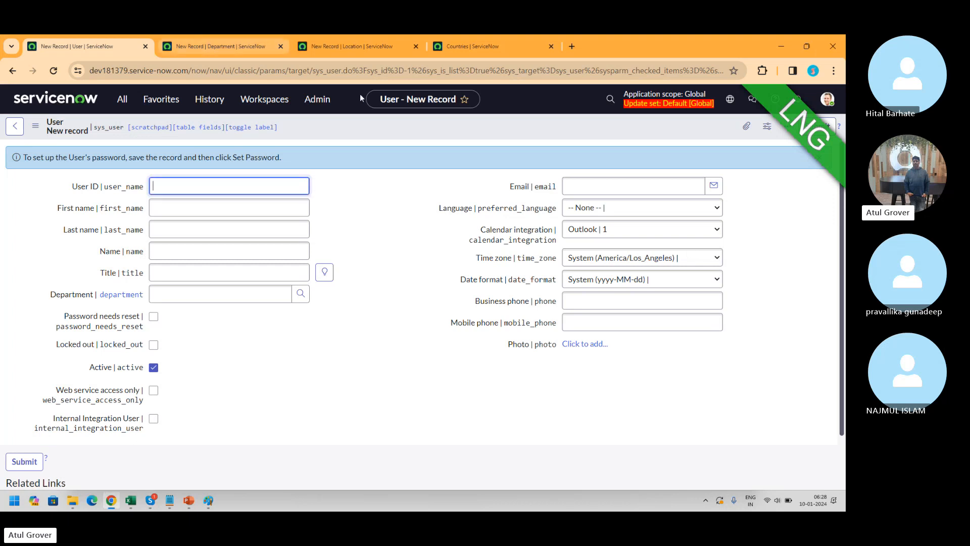
left_click(61, 99)
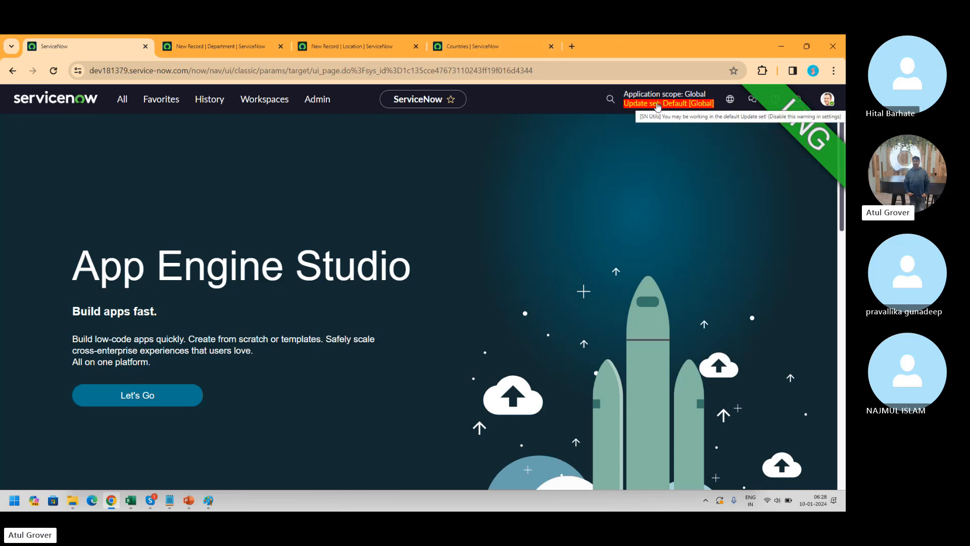
left_click(827, 100)
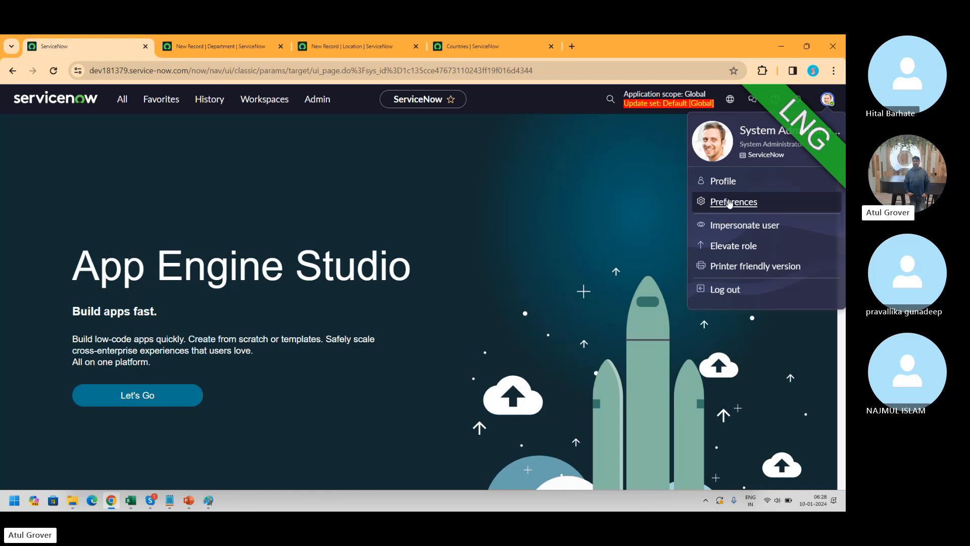
left_click(633, 128)
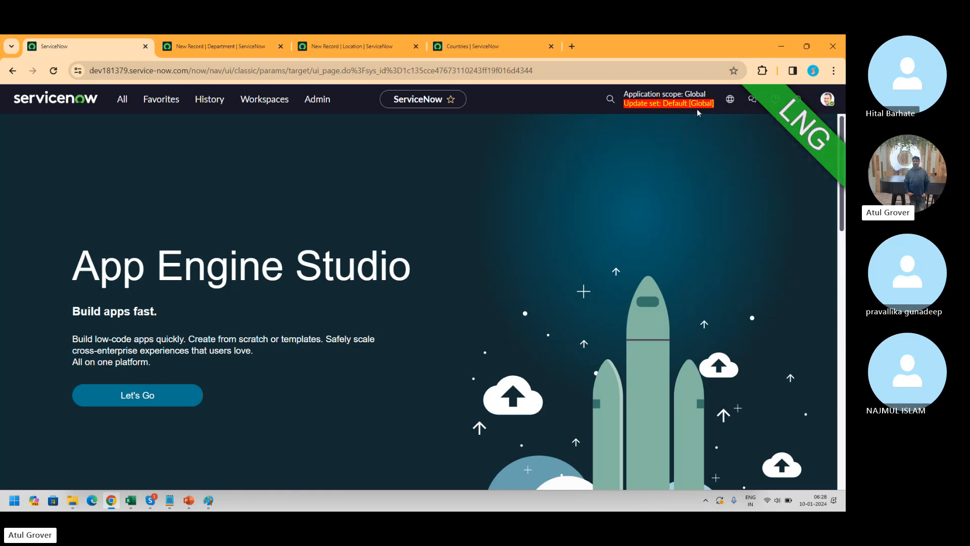
- Look through the Unread, Mentions and Favorites lists of the Sidebar discussions
left_click(751, 101)
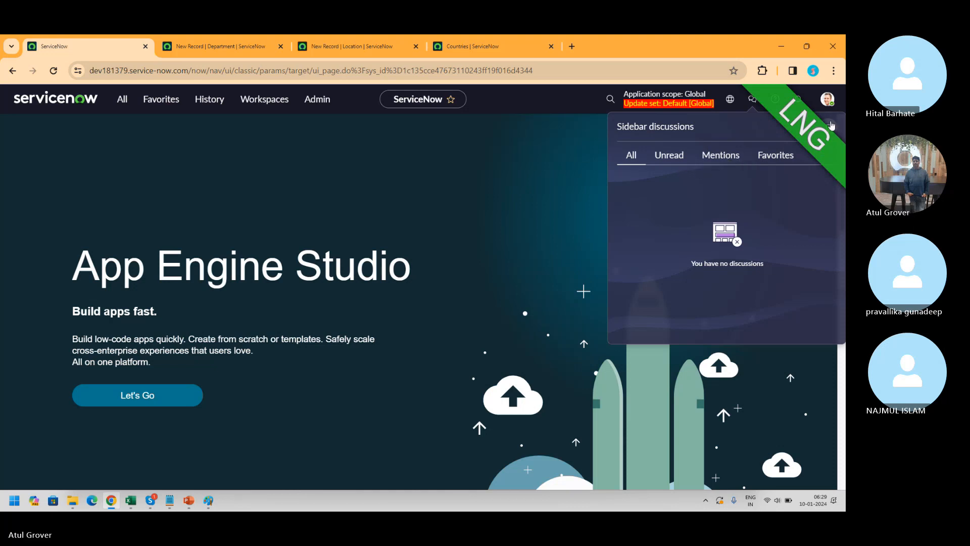
left_click(660, 163)
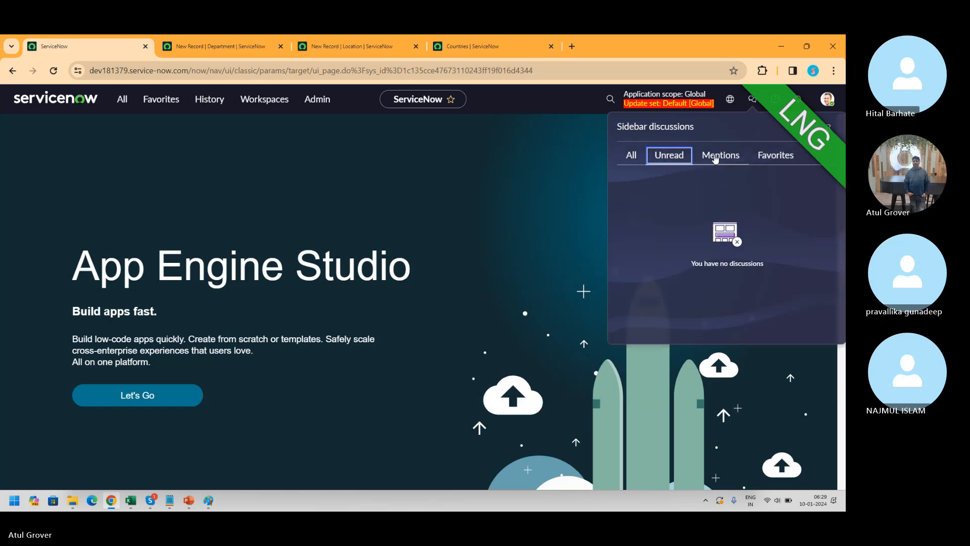
left_click(718, 156)
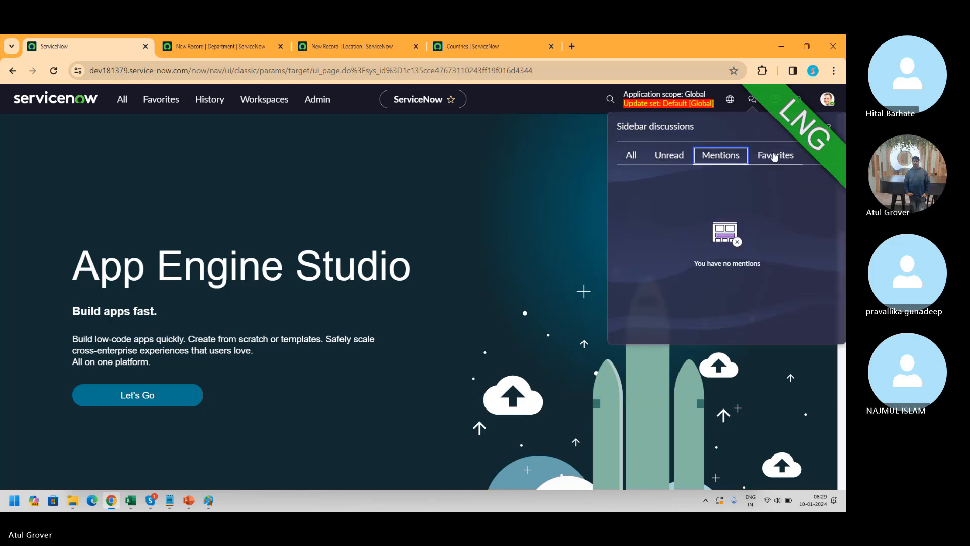
left_click(774, 156)
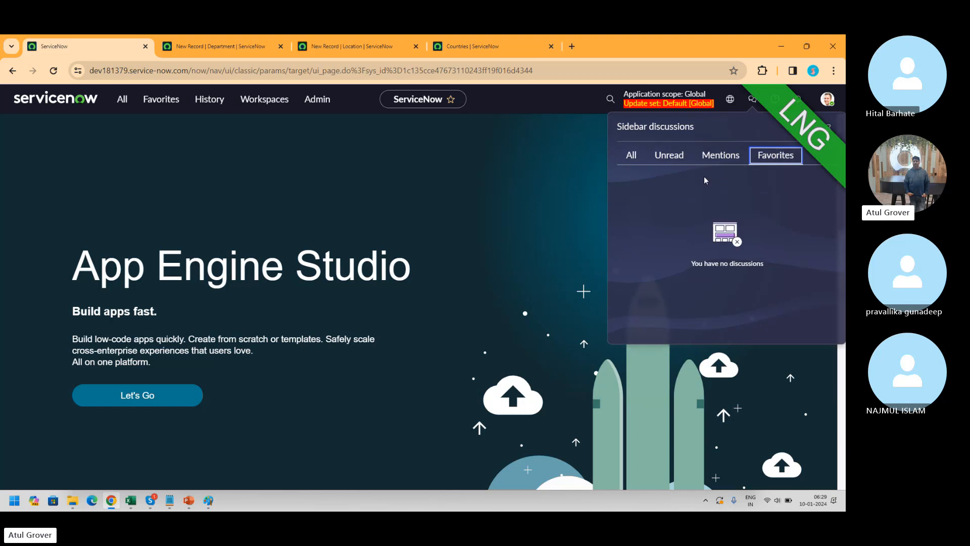
- Find the incident module, start a new incident record and choose the batch 14 trainee as its caller
left_click(123, 100)
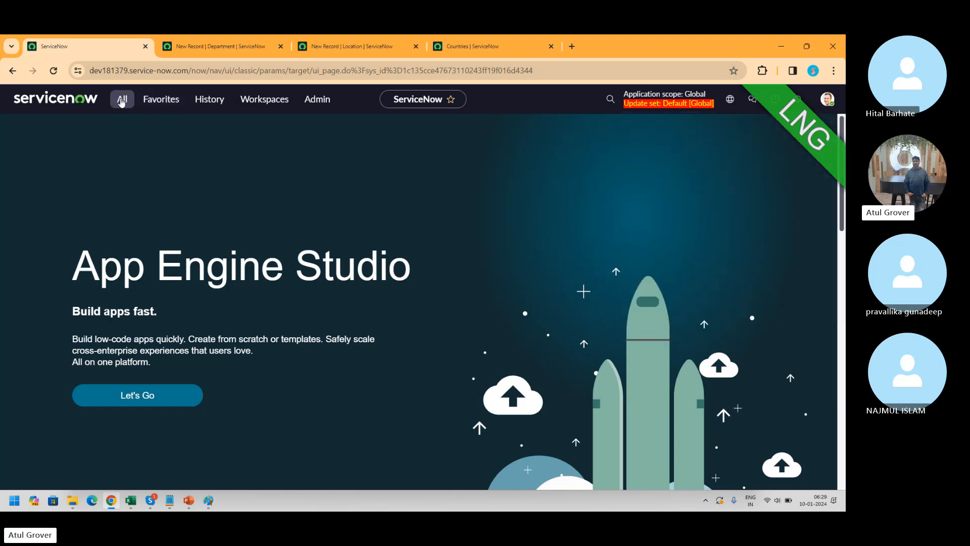
type("incide")
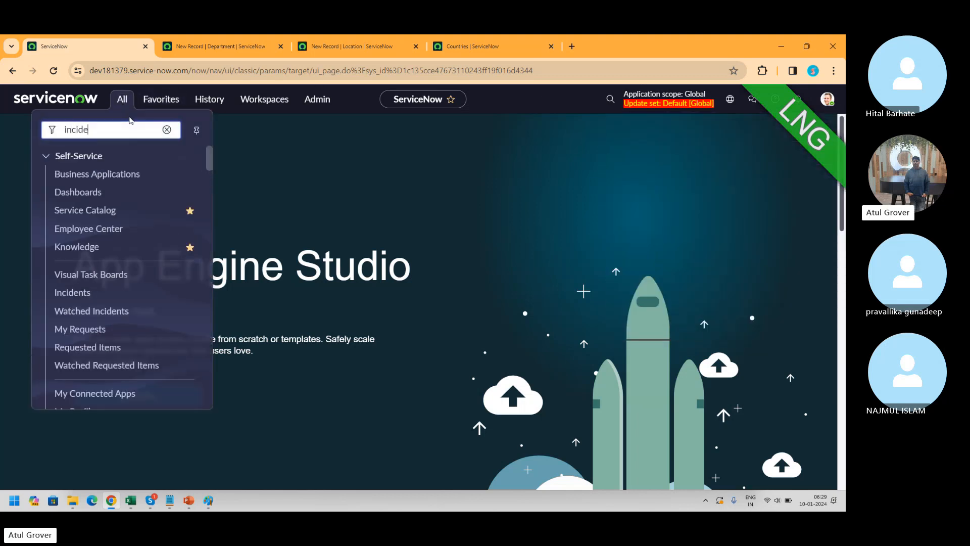
type("nt")
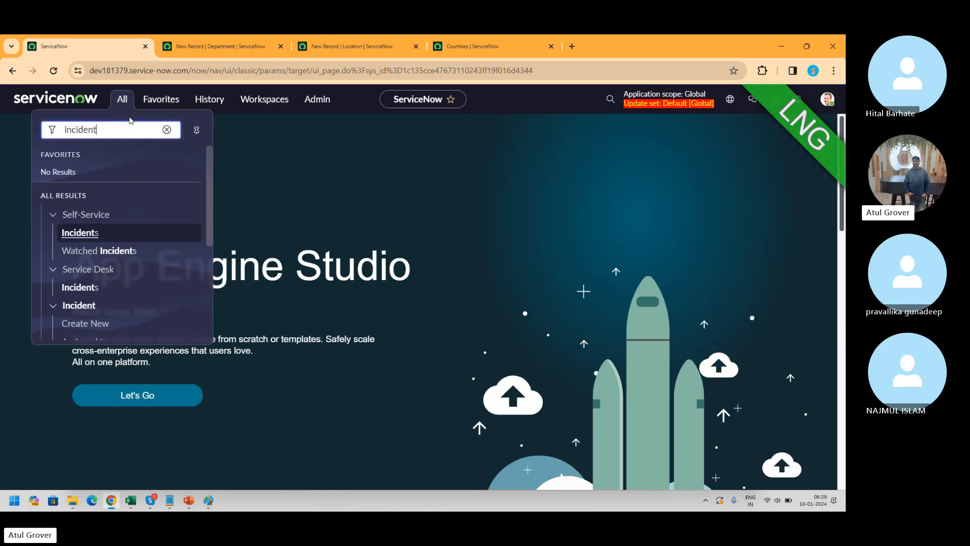
left_click(85, 323)
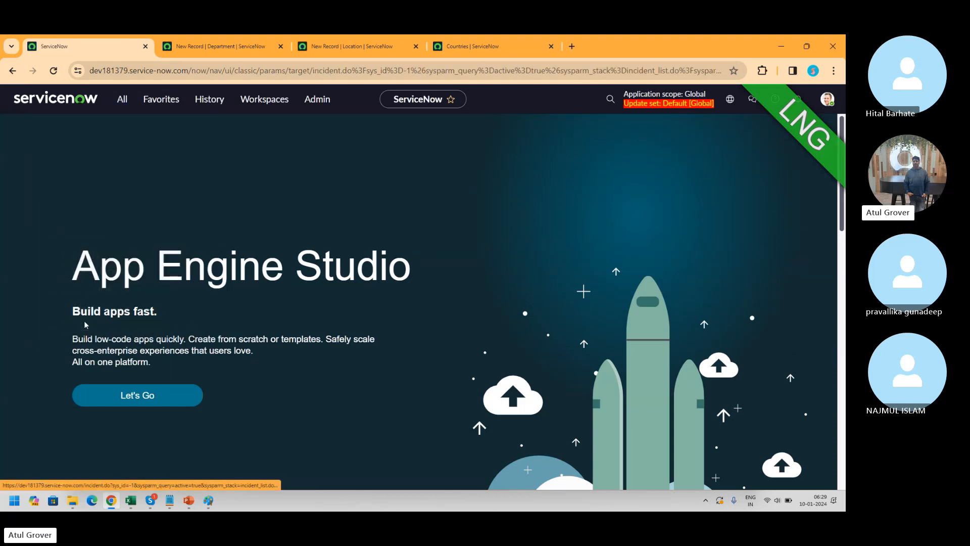
left_click(188, 182)
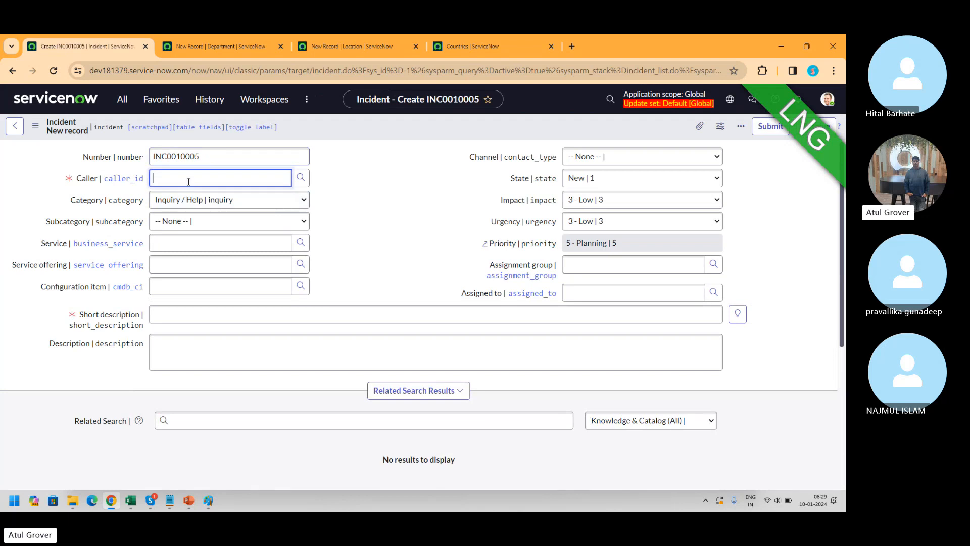
type("Hital")
left_click(206, 209)
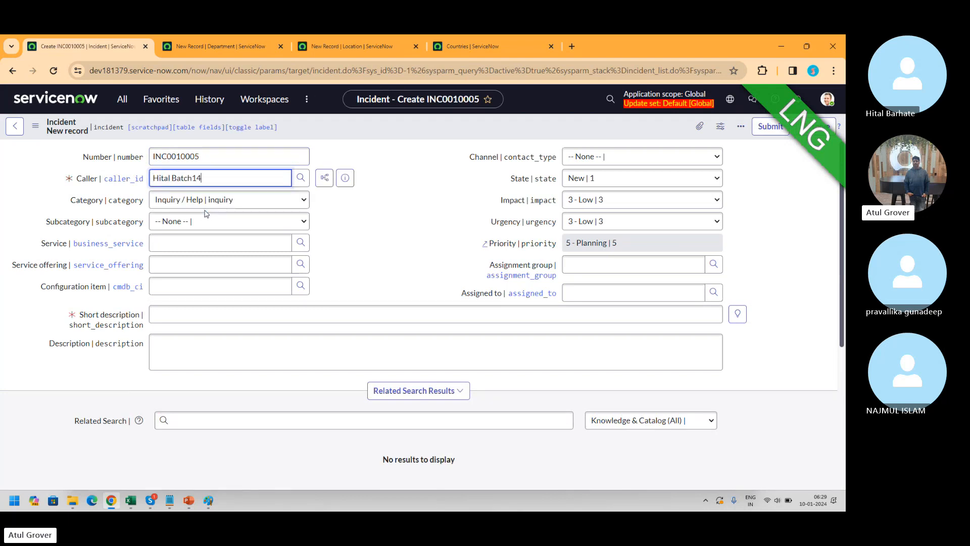
- Enter Hello as the incident's short description and description, and save the record without leaving the form
left_click(180, 316)
type("Hello")
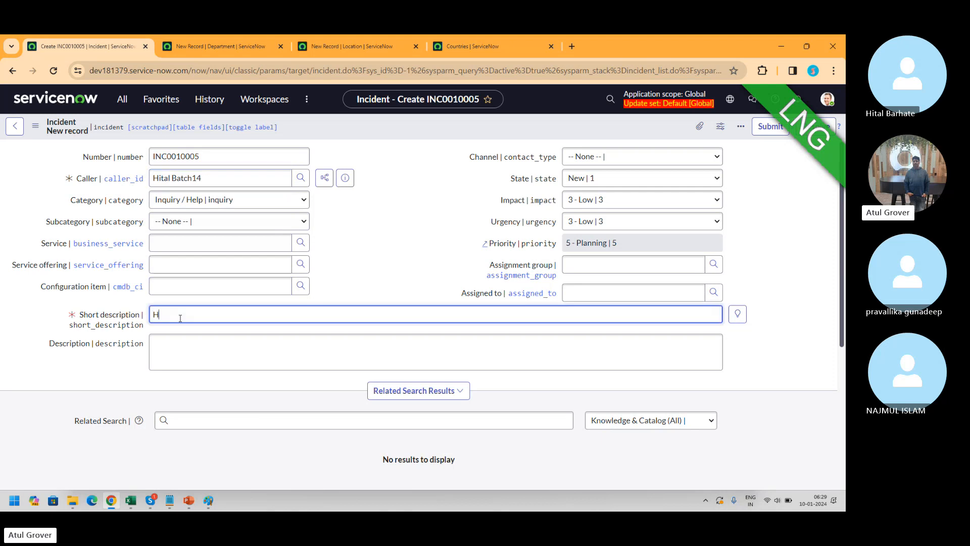
left_click(195, 340)
type("Hello")
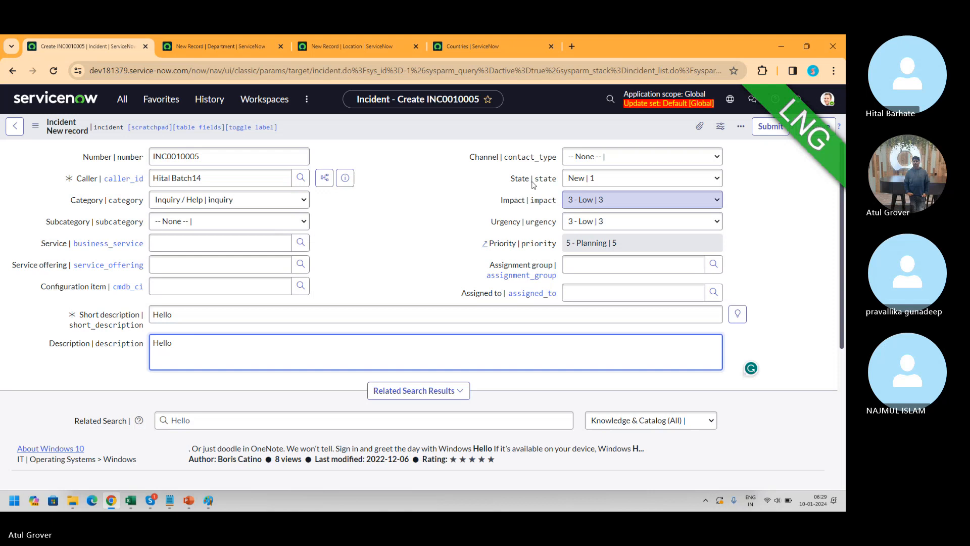
right_click(499, 129)
left_click(505, 135)
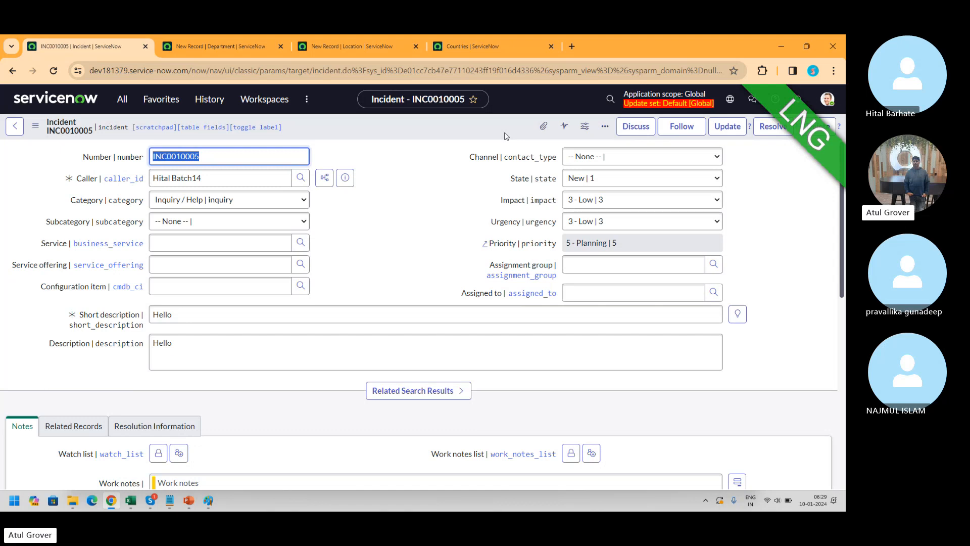
- Start a Sidebar discussion on the incident with the subject Hello, adding the caller as participant
left_click(637, 130)
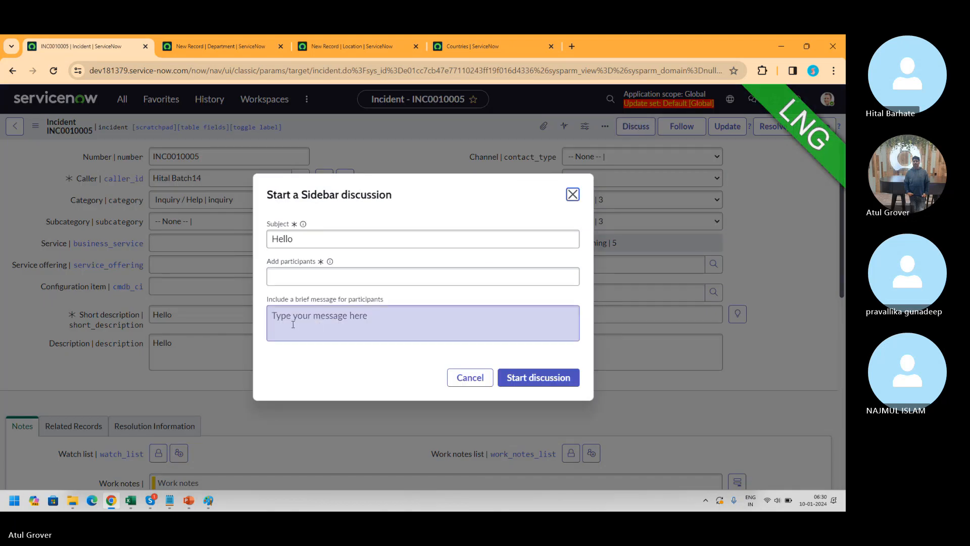
left_click(312, 278)
type("hit")
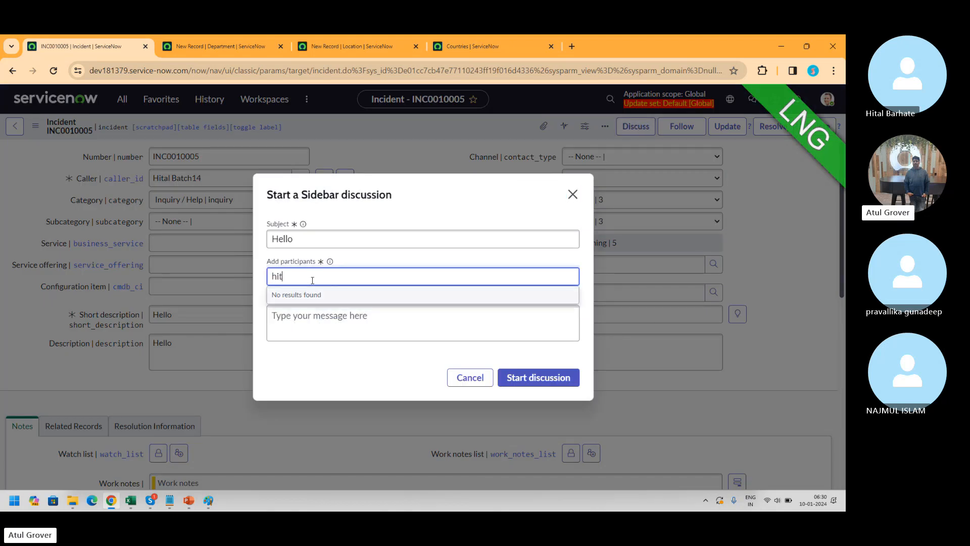
type("al")
left_click(324, 302)
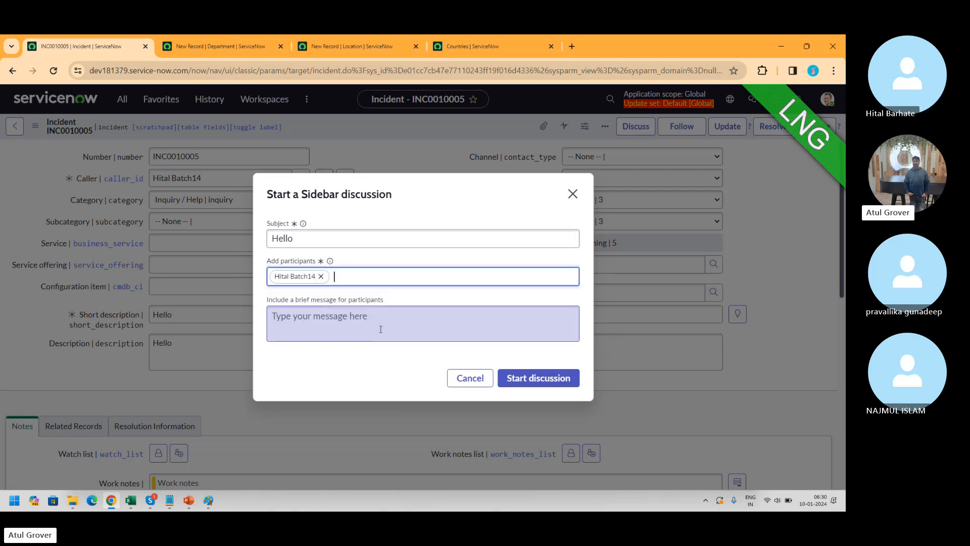
left_click(525, 380)
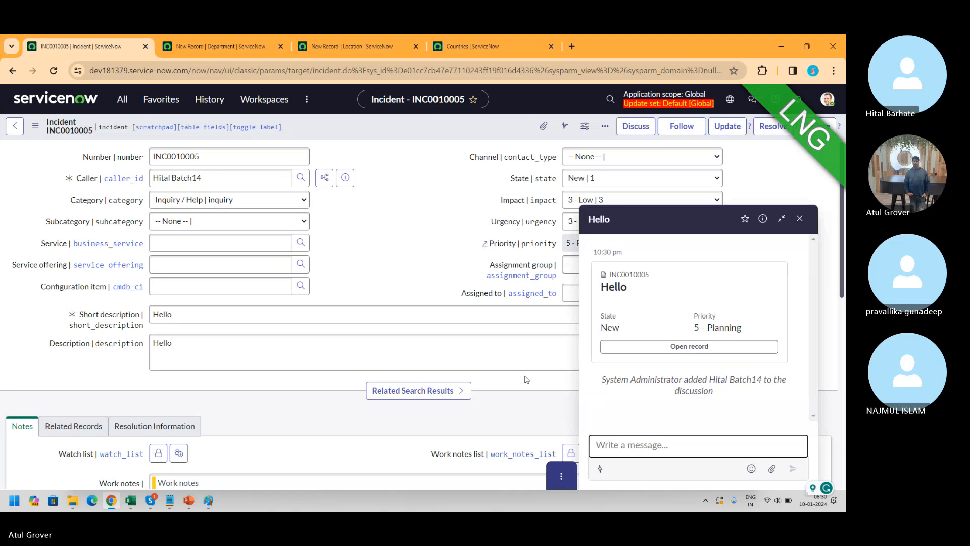
- Send a chat message in the Hello discussion consisting of "Hello" and the participant's first name
left_click(717, 444)
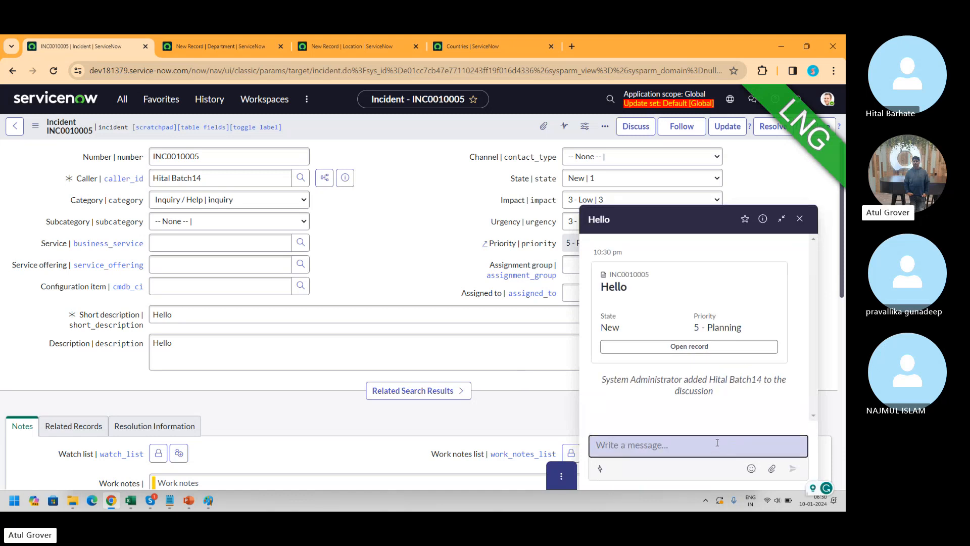
type("Hello")
type(" Hola")
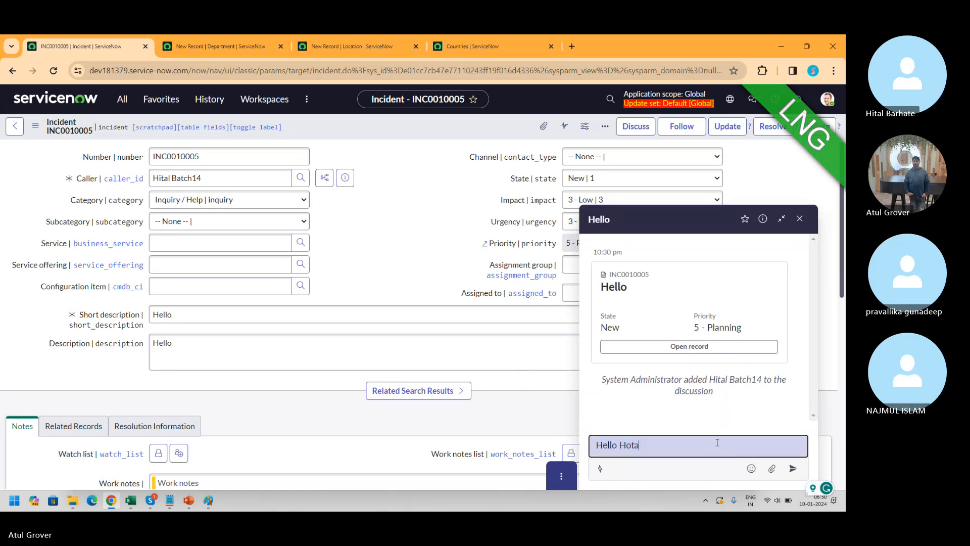
key("BackSpace")
key("BackSpace")
key("BackSpace")
type("ital")
key("Return")
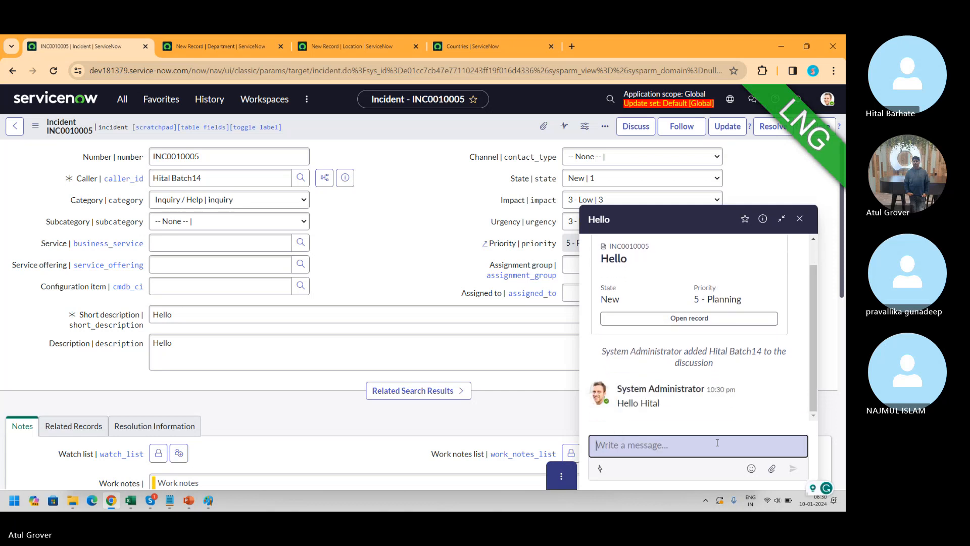
- Impersonate the discussion participant, chosen from the recent impersonations
left_click(827, 99)
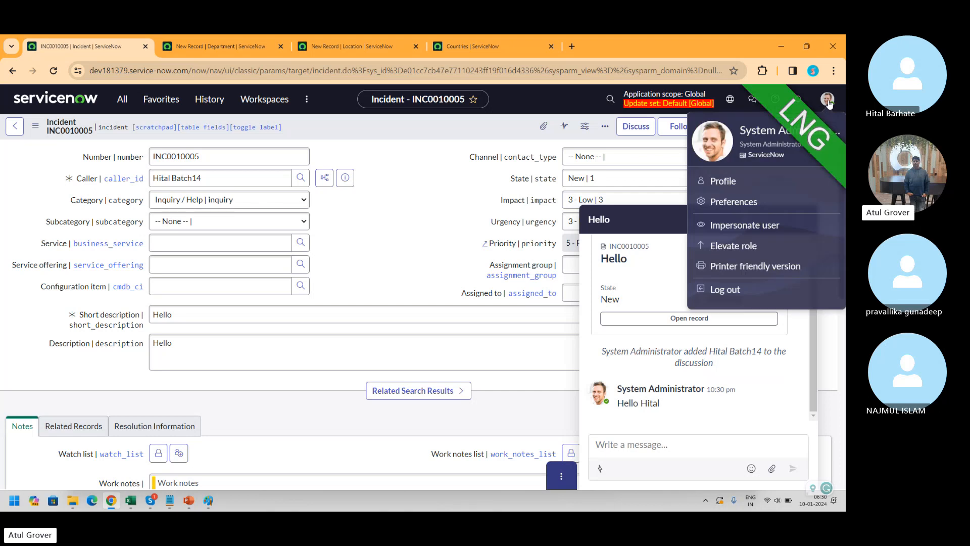
left_click(743, 224)
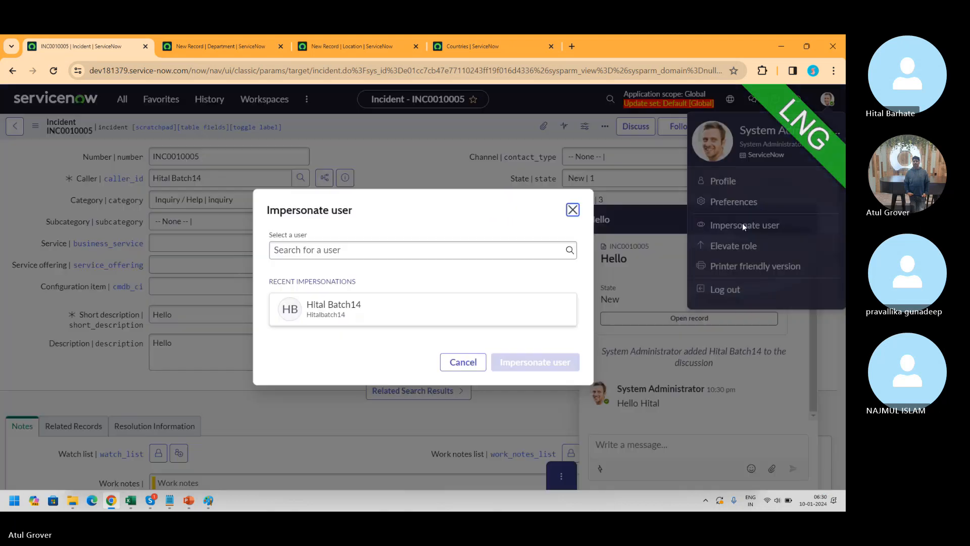
left_click(313, 298)
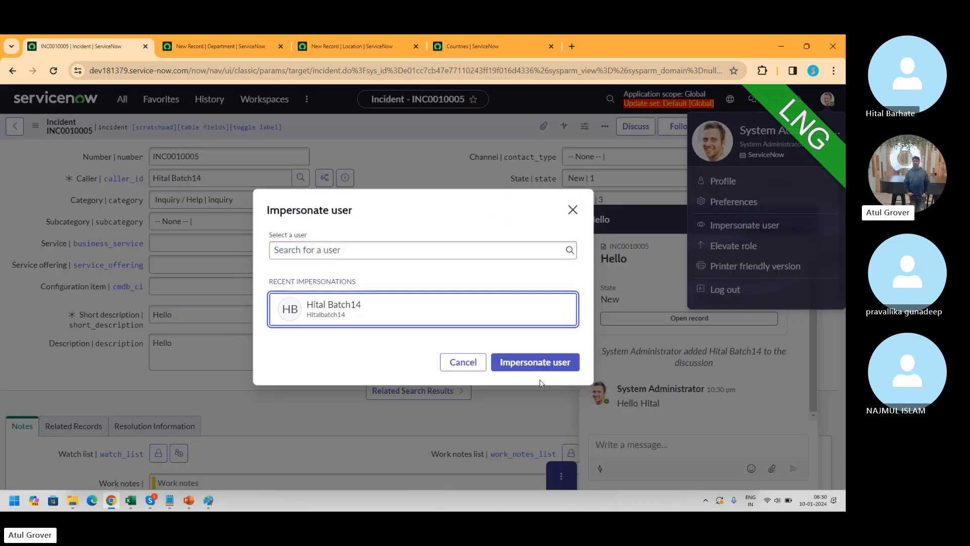
left_click(533, 362)
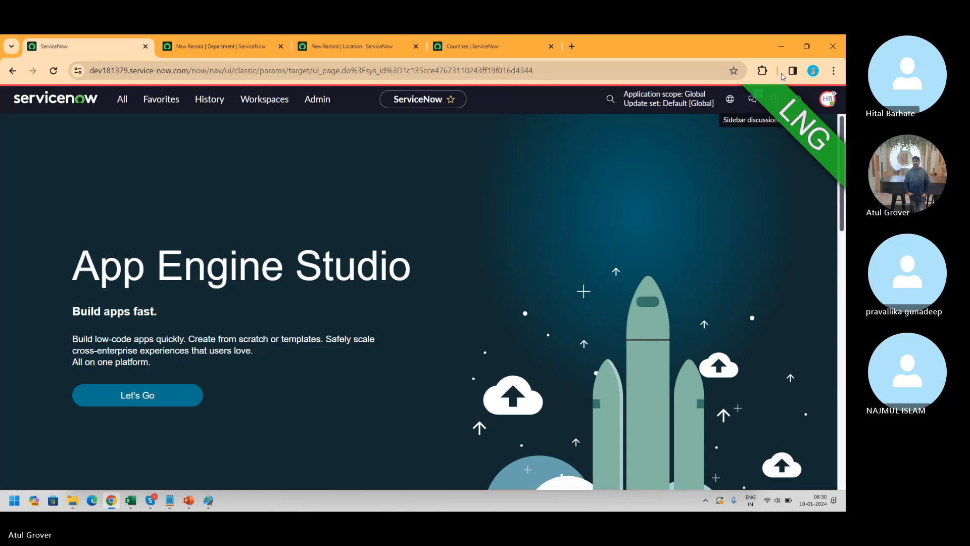
- Set the LNG label's position to Top-left in the environment marker extension and save the configuration
left_click(762, 71)
left_click(675, 144)
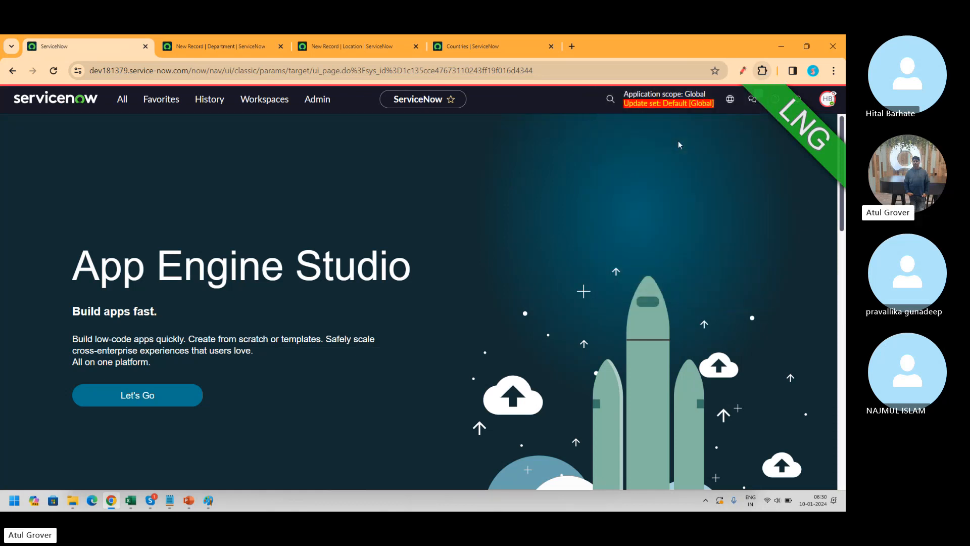
left_click(742, 70)
left_click(519, 325)
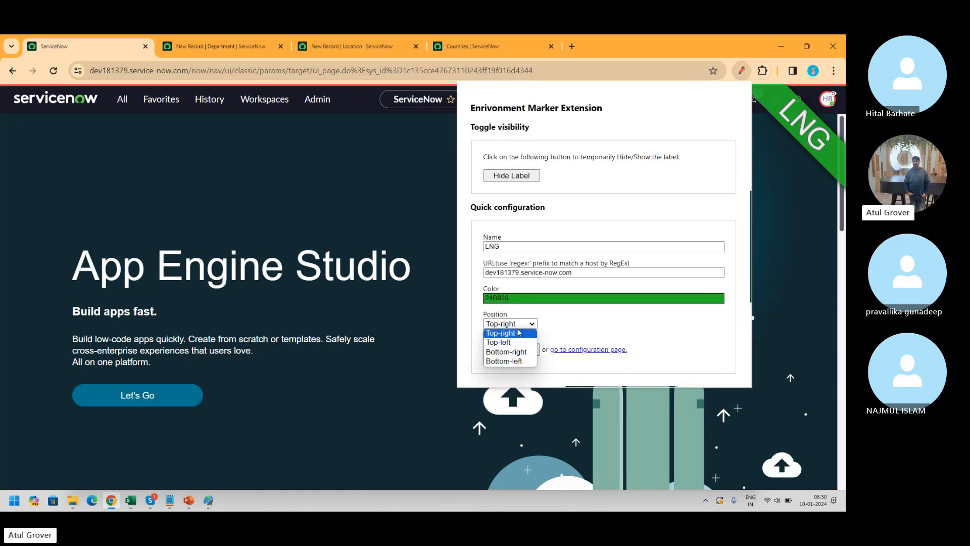
left_click(499, 342)
left_click(512, 351)
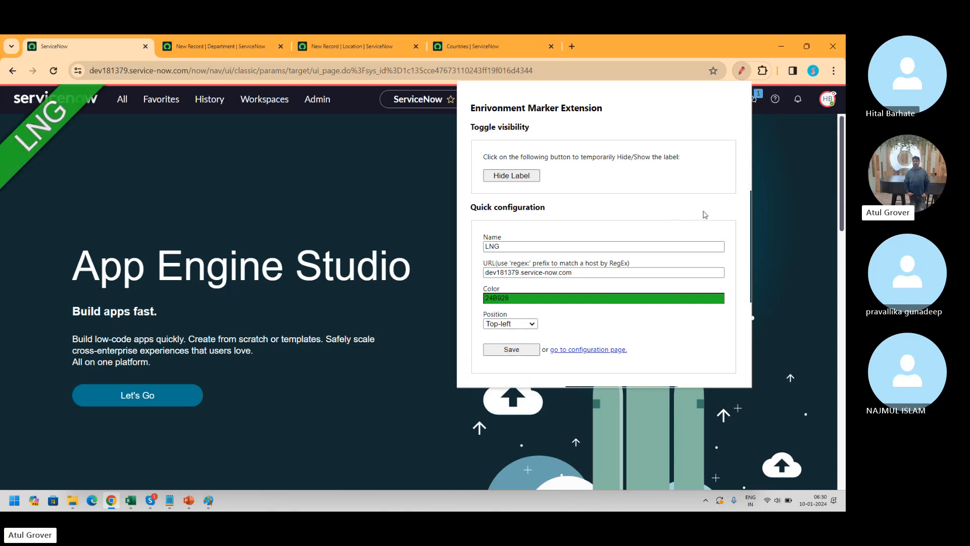
left_click(768, 149)
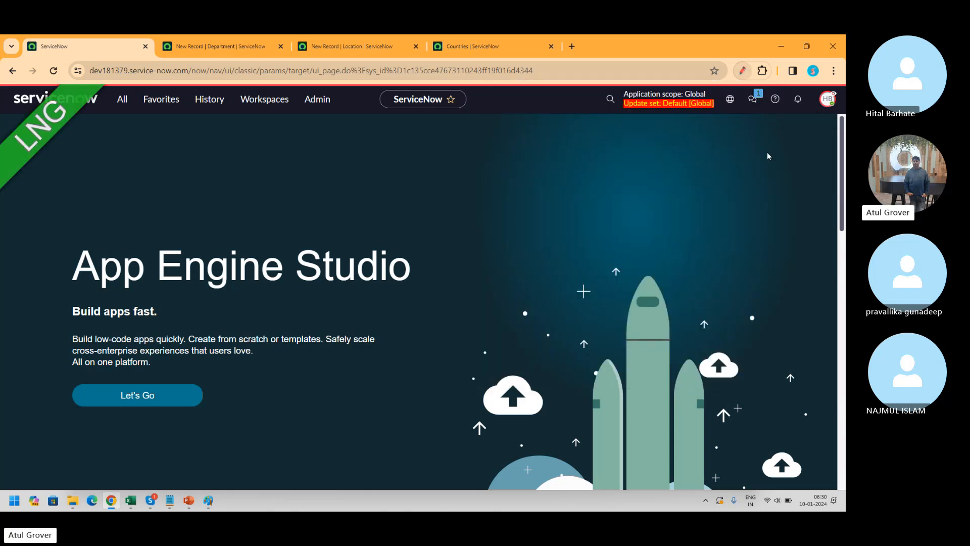
- Open the unread Hello discussion as the impersonated user and reply "how r u" followed by the trainer's first name
left_click(753, 100)
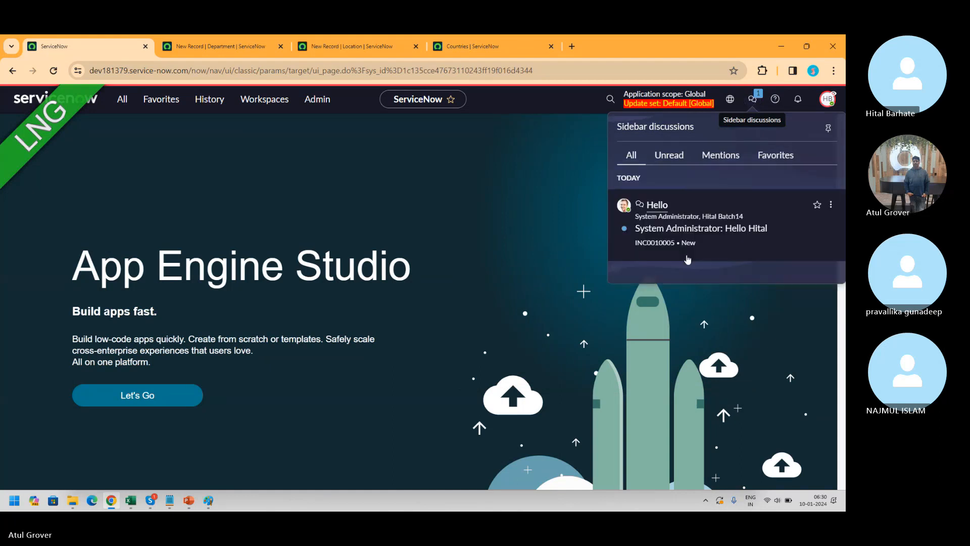
left_click(670, 157)
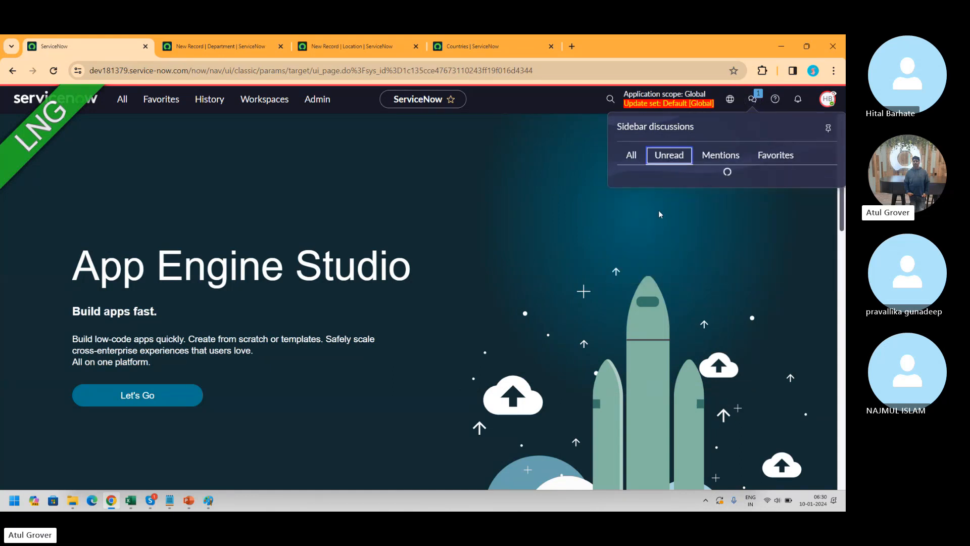
left_click(683, 227)
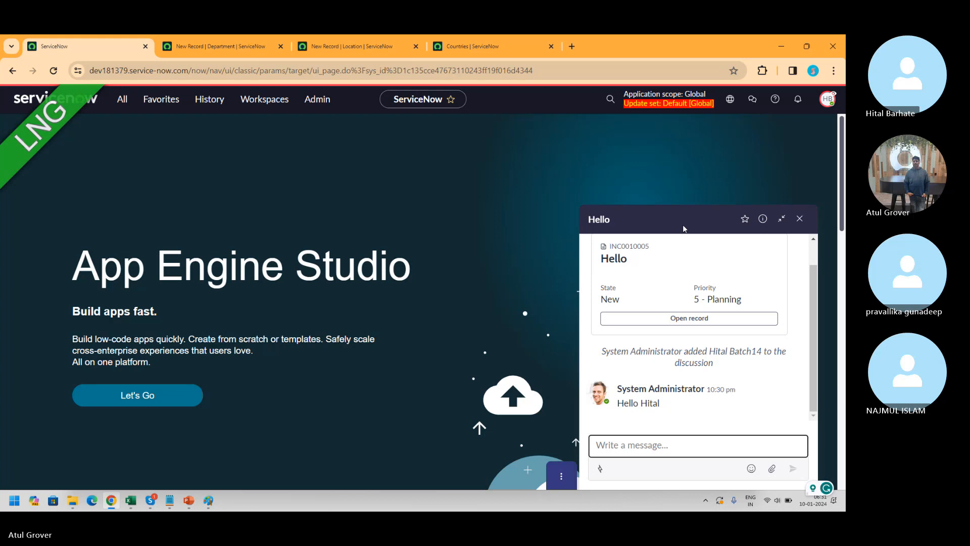
type("how r u Atul")
key("Return")
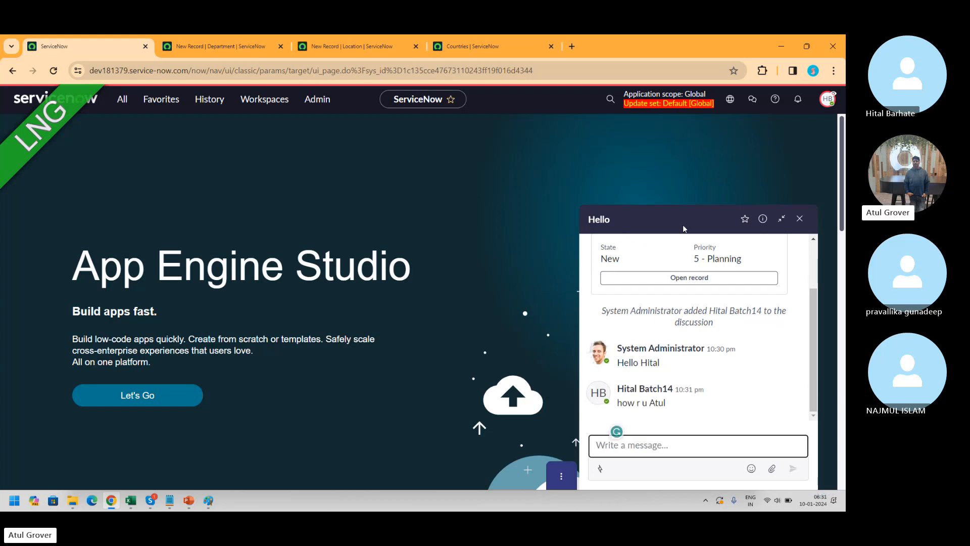
- End the impersonation and check the administrator's Sidebar discussions for the reply
left_click(827, 100)
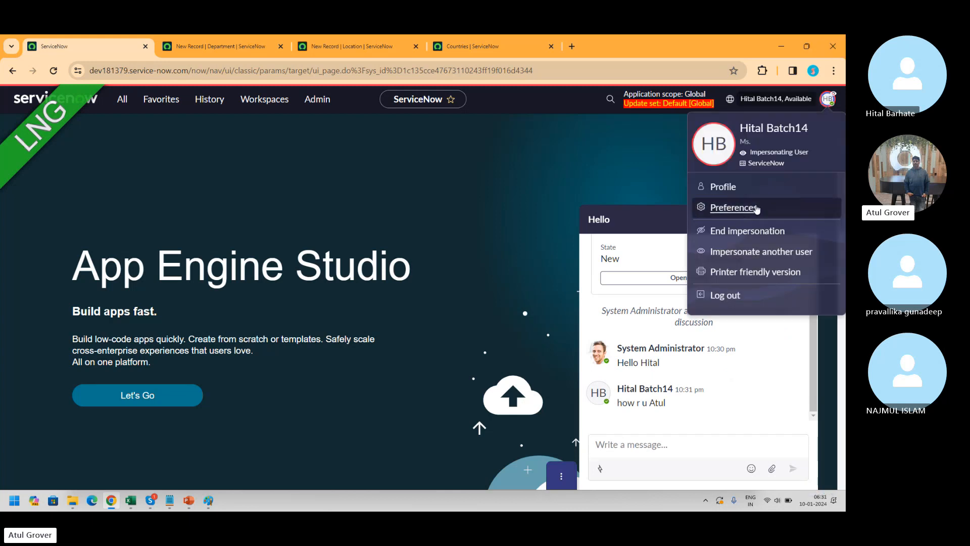
left_click(749, 232)
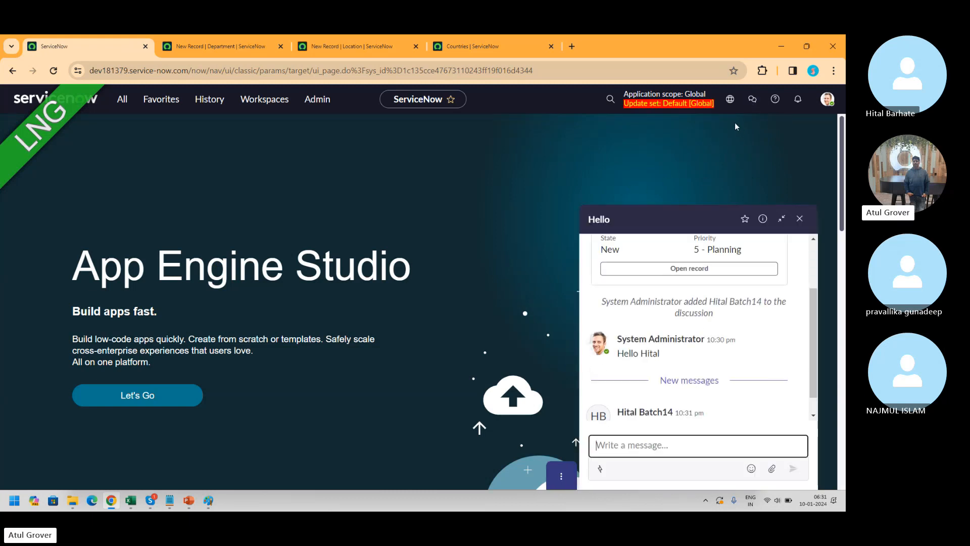
left_click(749, 104)
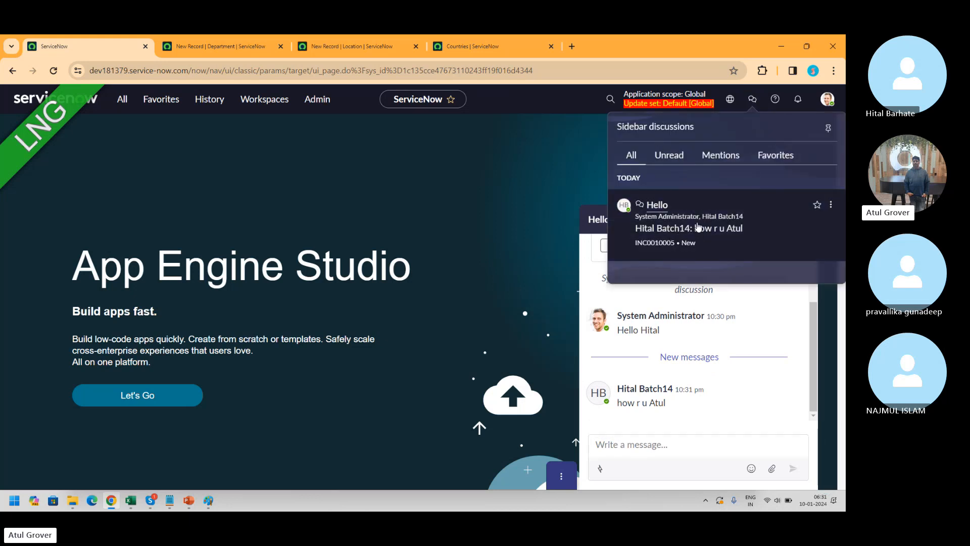
left_click(640, 457)
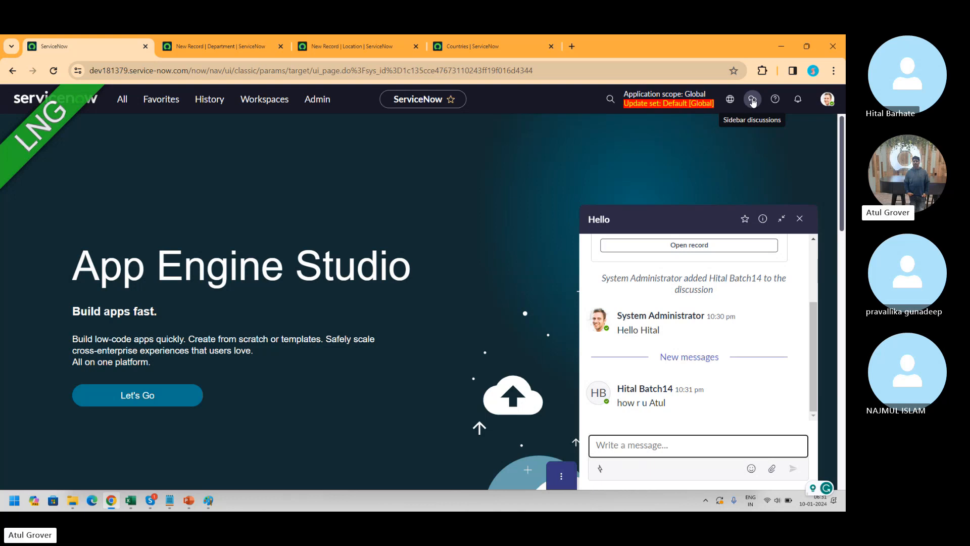
key("alt+Tab")
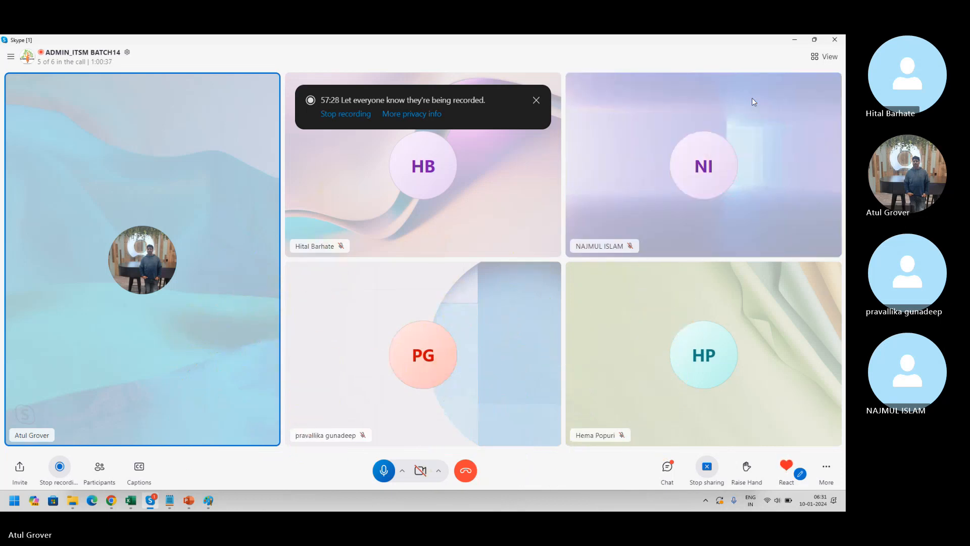
key("alt+Tab")
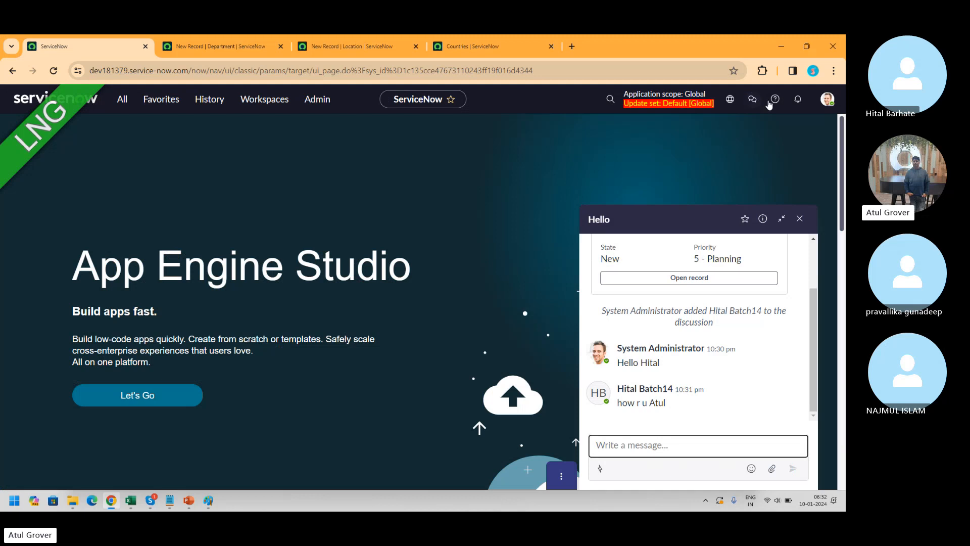
- Review the ServiceNow feedback form from Help, rating the product experience Extremely Satisfied, and close it without submitting
left_click(776, 102)
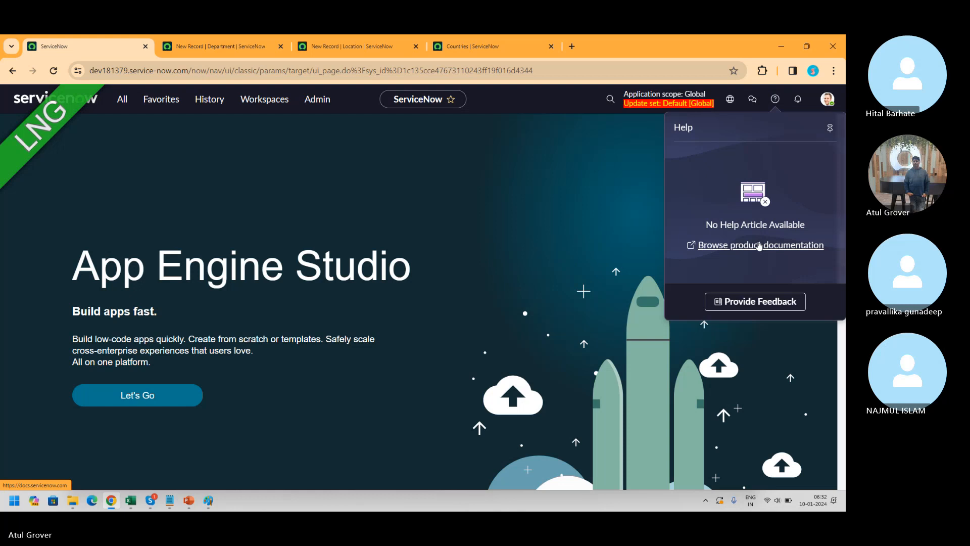
left_click(753, 301)
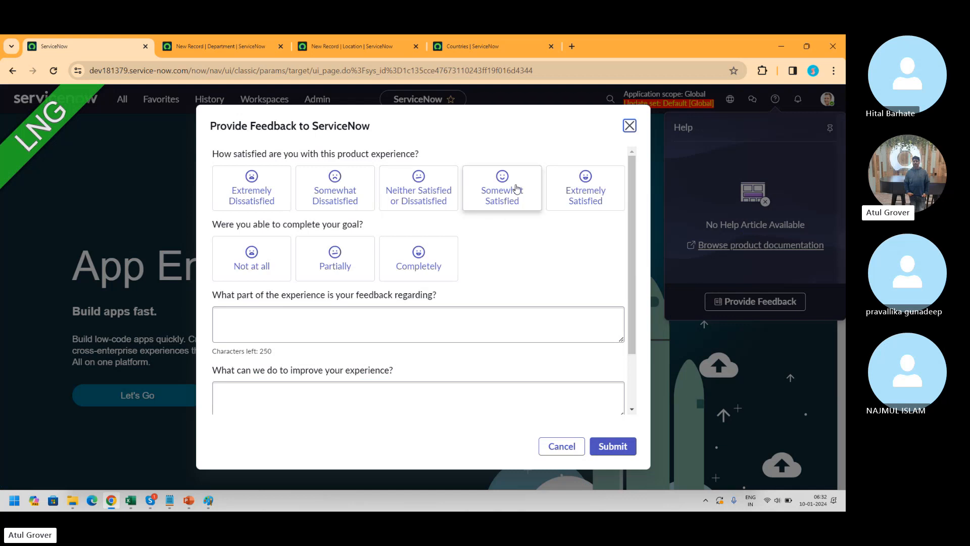
left_click(576, 188)
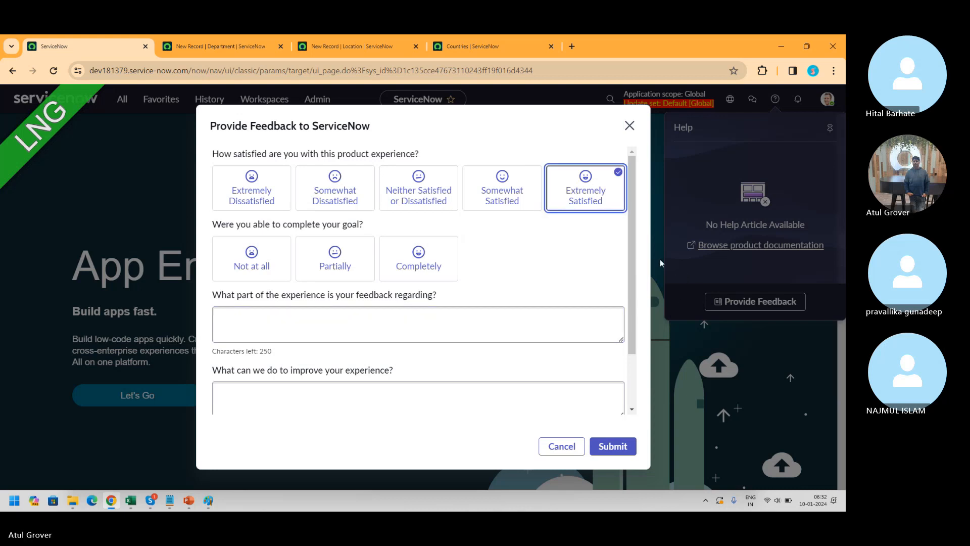
scroll(632, 253, "down", 2)
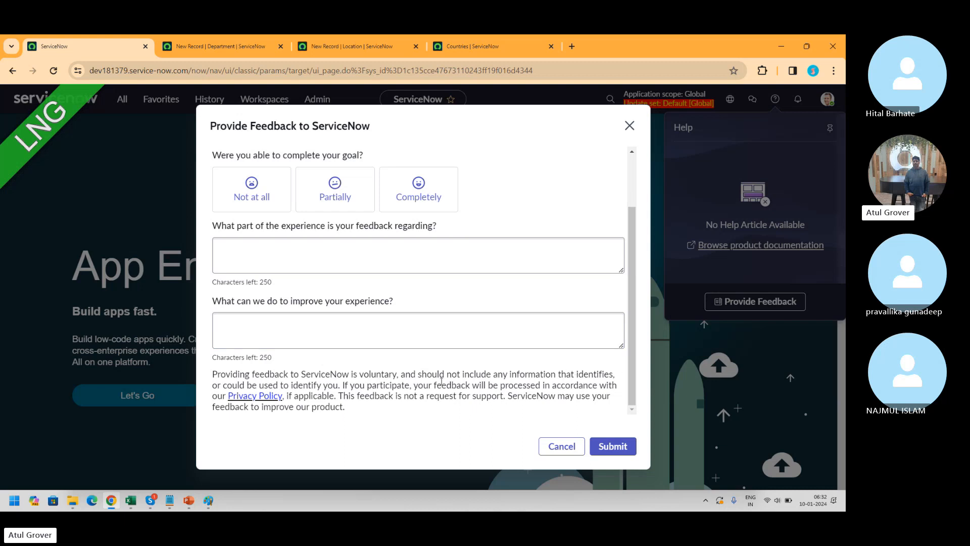
left_click(629, 126)
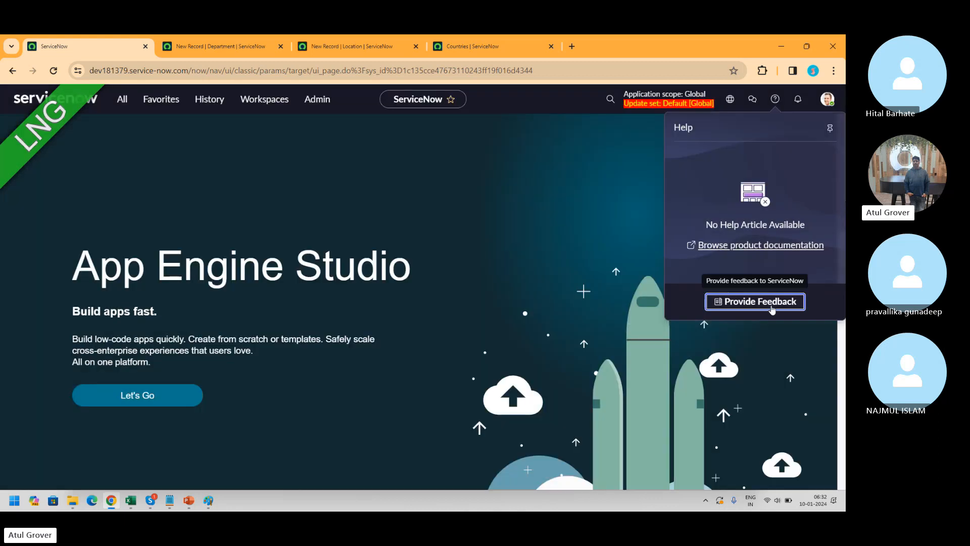
- Browse the product documentation site from Help, then return to the ServiceNow instance and close Help
left_click(753, 245)
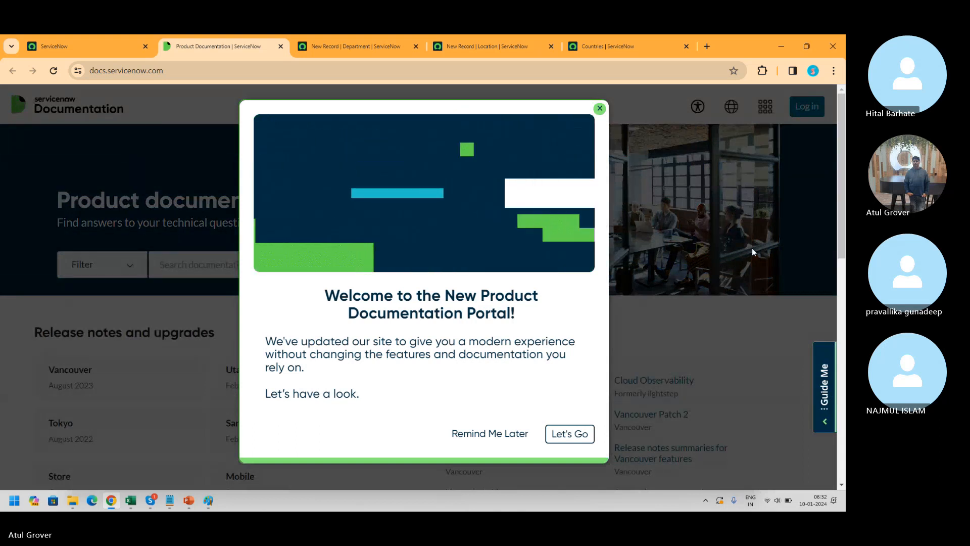
left_click(101, 46)
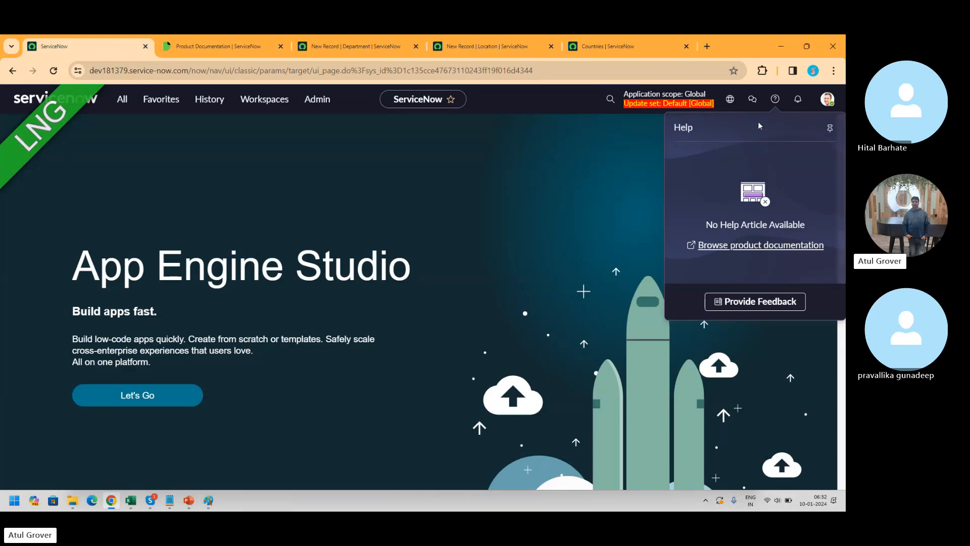
left_click(635, 154)
- Check the administrator's notifications and the user menu's options, then switch to the Skype call
left_click(797, 100)
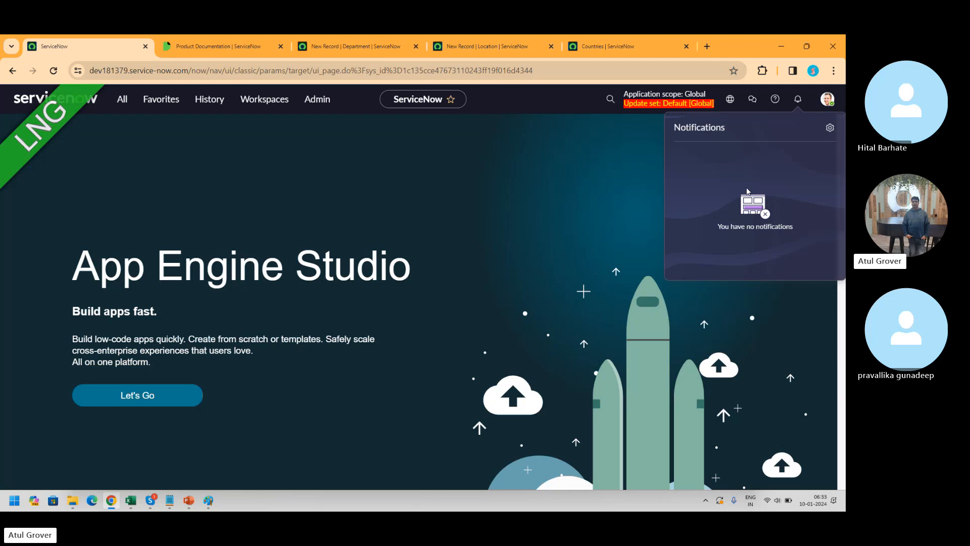
left_click(827, 99)
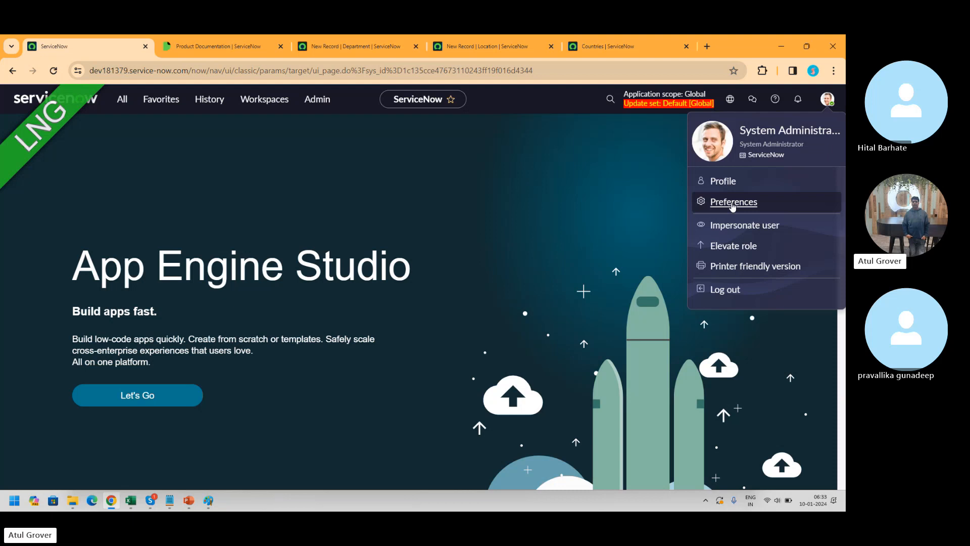
key("alt+Tab")
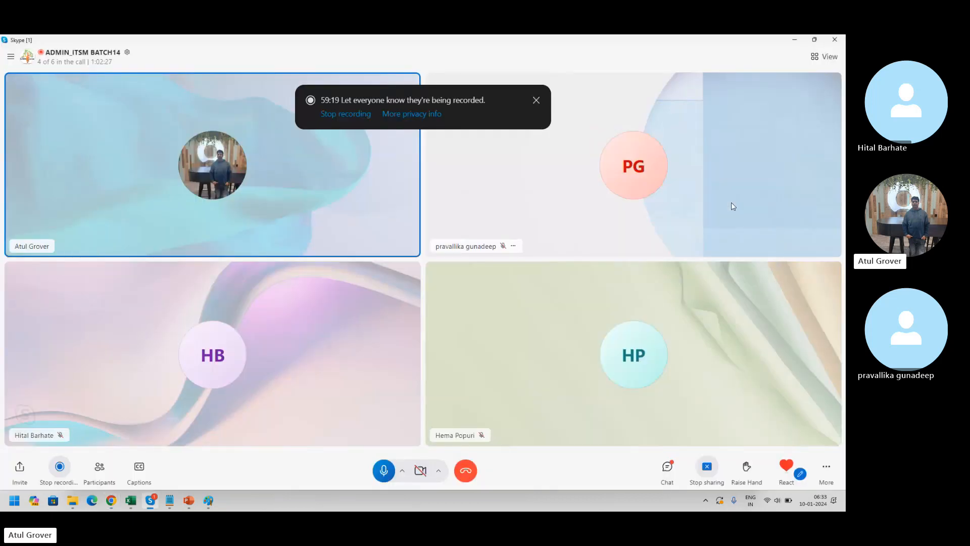